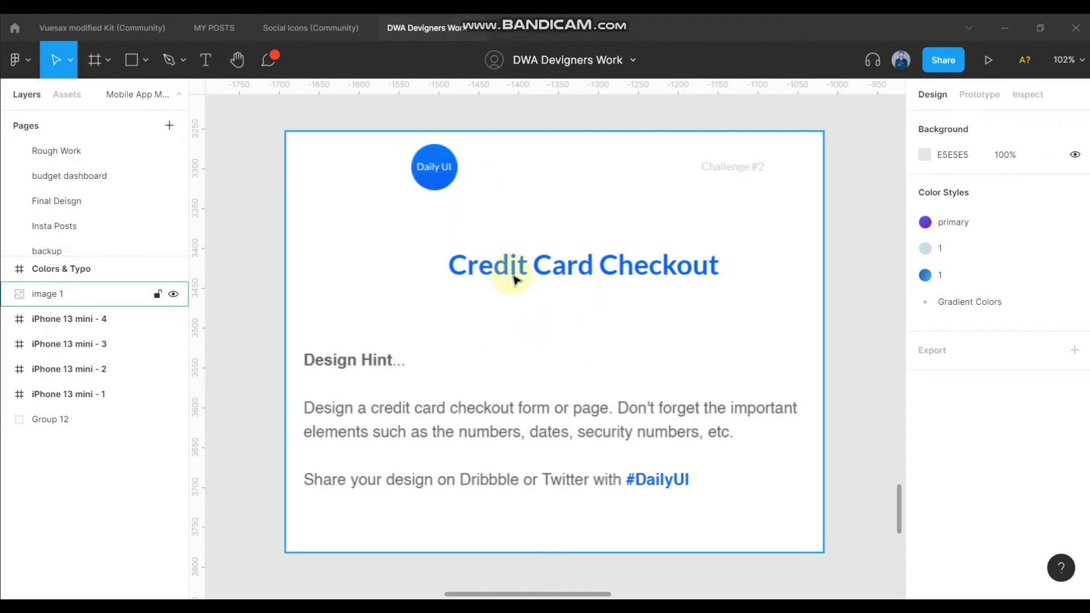
Pan the canvas over to the Colors & Typo style guide frame.
scroll(531, 286, up, 1)
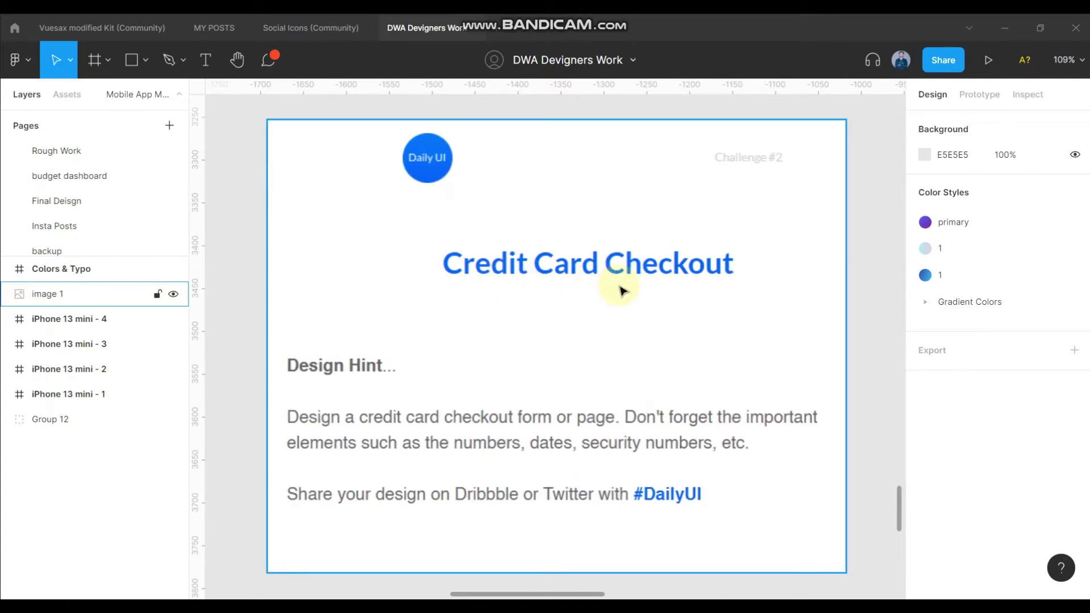
scroll(380, 377, down, 1)
scroll(380, 382, down, 1)
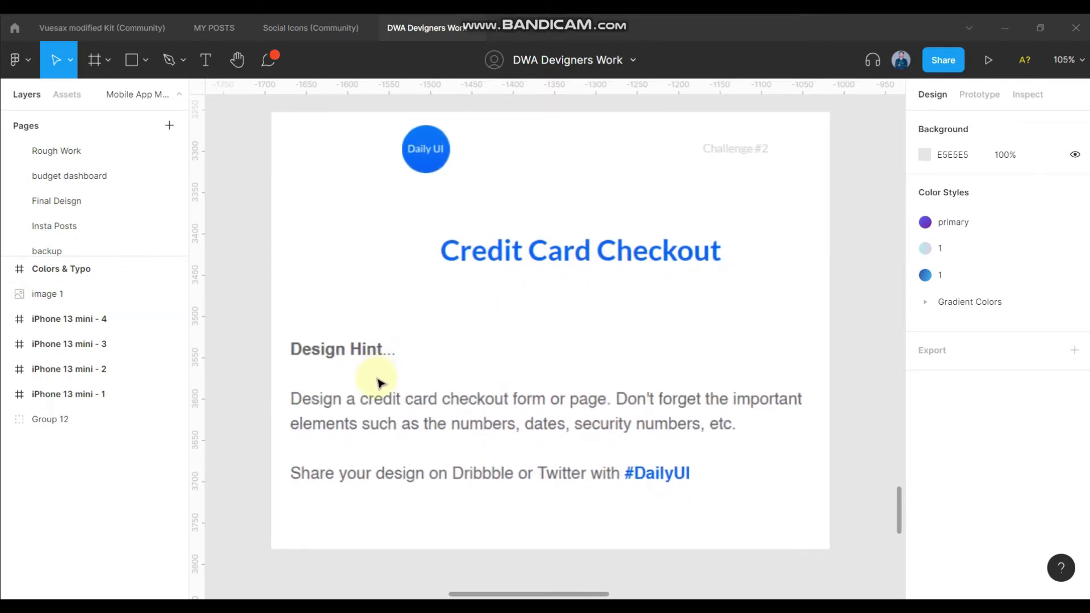
scroll(391, 397, up, 1)
scroll(356, 402, down, 1)
scroll(361, 436, up, 2)
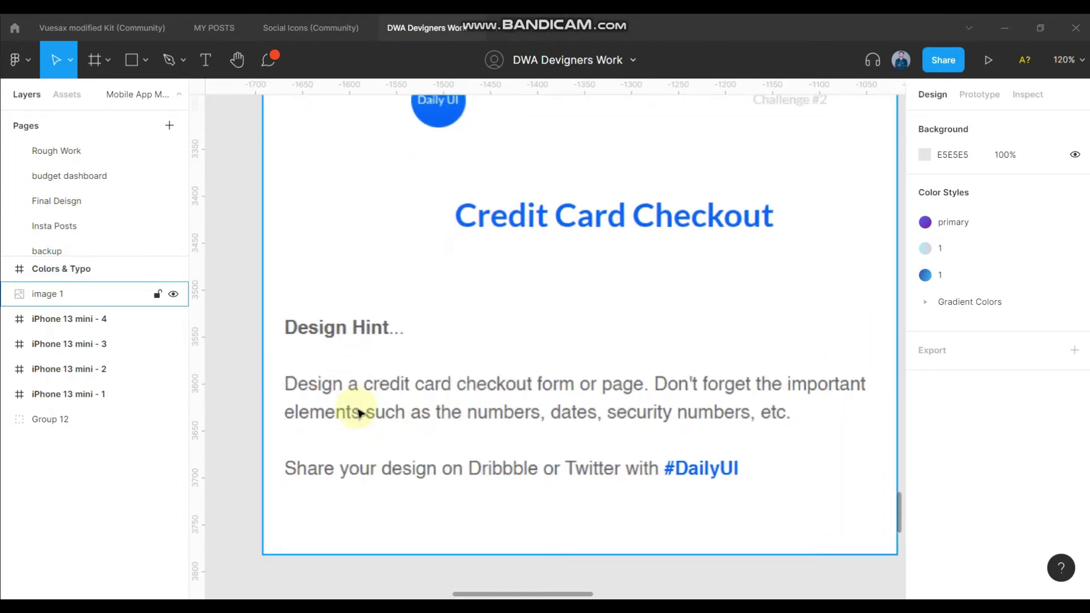
scroll(482, 401, right, 1)
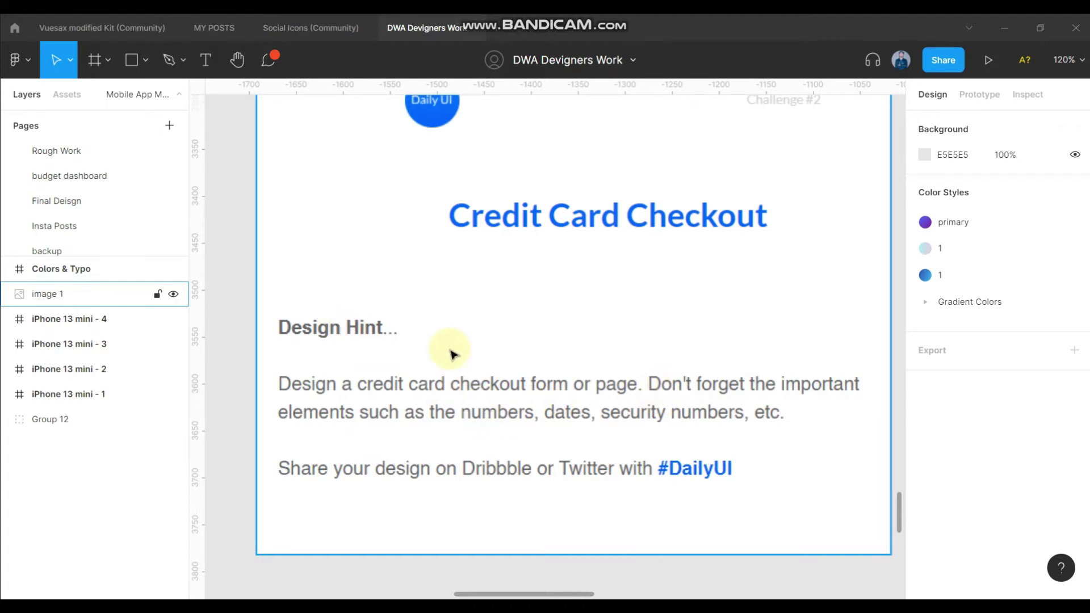
scroll(543, 378, down, 5)
scroll(607, 368, left, 2)
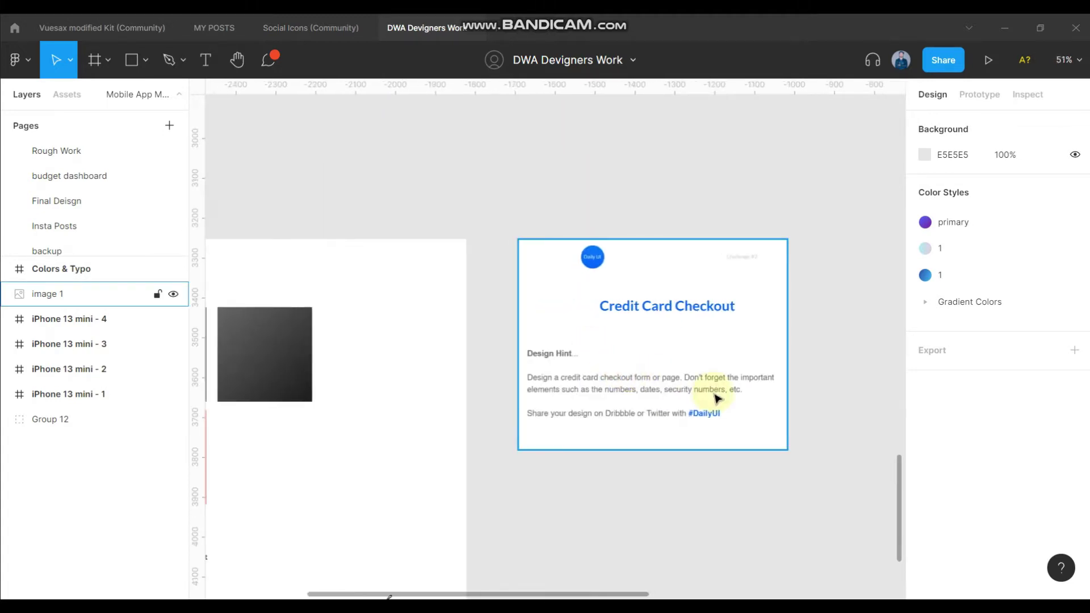
scroll(720, 394, down, 3)
drag(594, 458, 724, 376)
scroll(576, 337, up, 2)
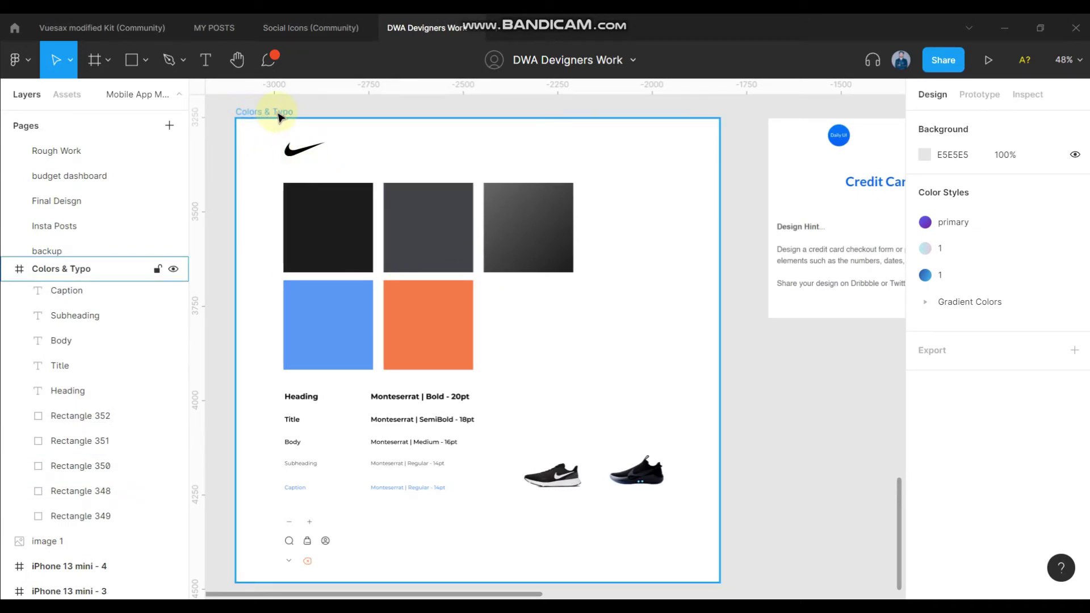
scroll(312, 292, down, 1)
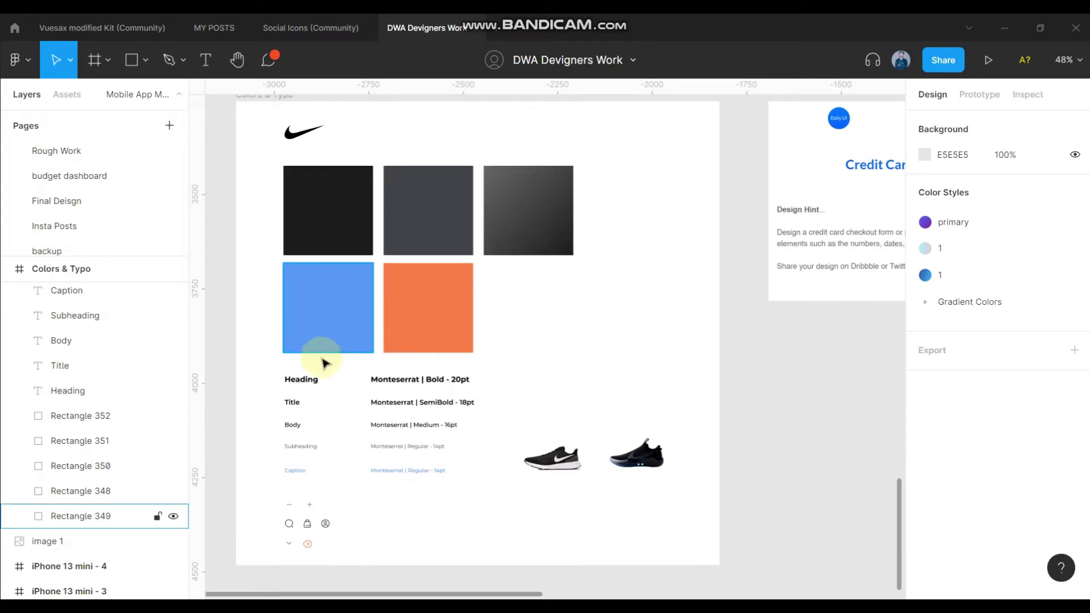
Select the colour swatches together, then select the Nike logo.
drag(326, 416, 267, 370)
drag(258, 213, 517, 292)
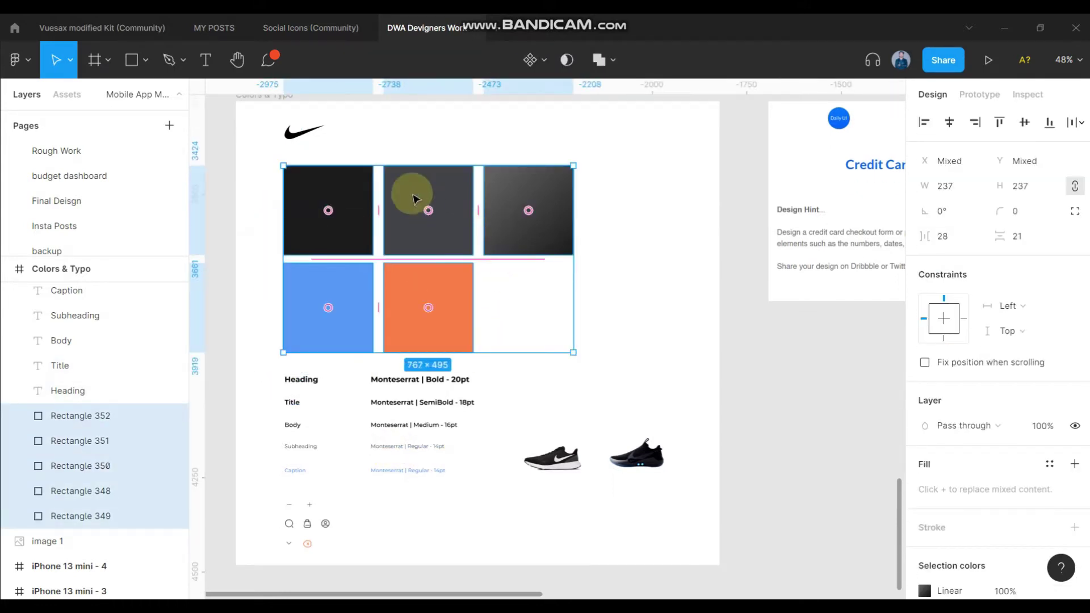
click(370, 146)
click(296, 120)
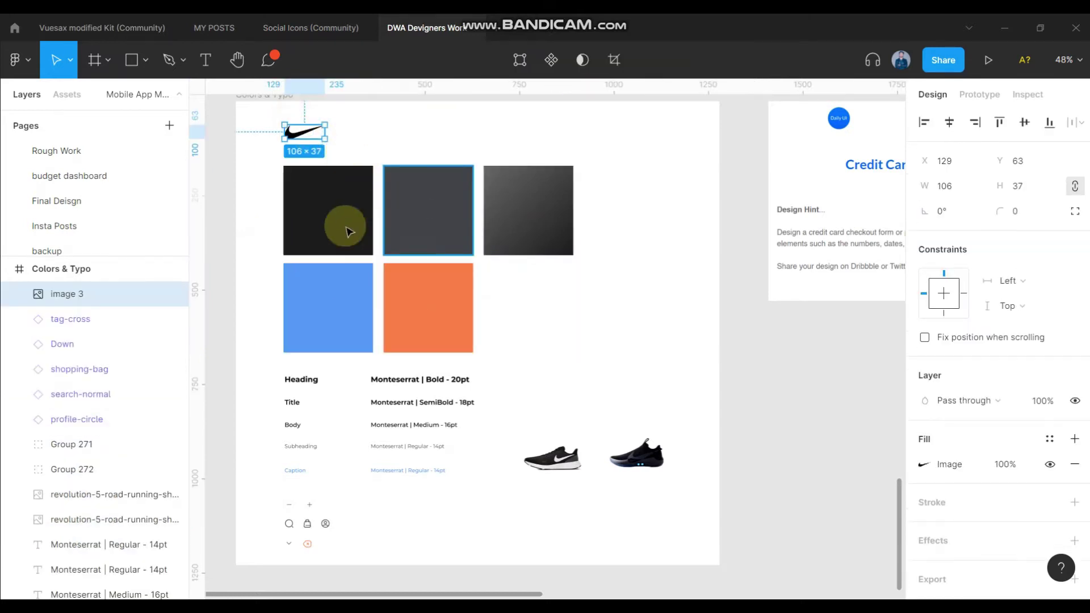
Select the group of icons in the style guide, then clear the selection.
scroll(301, 528, down, 1)
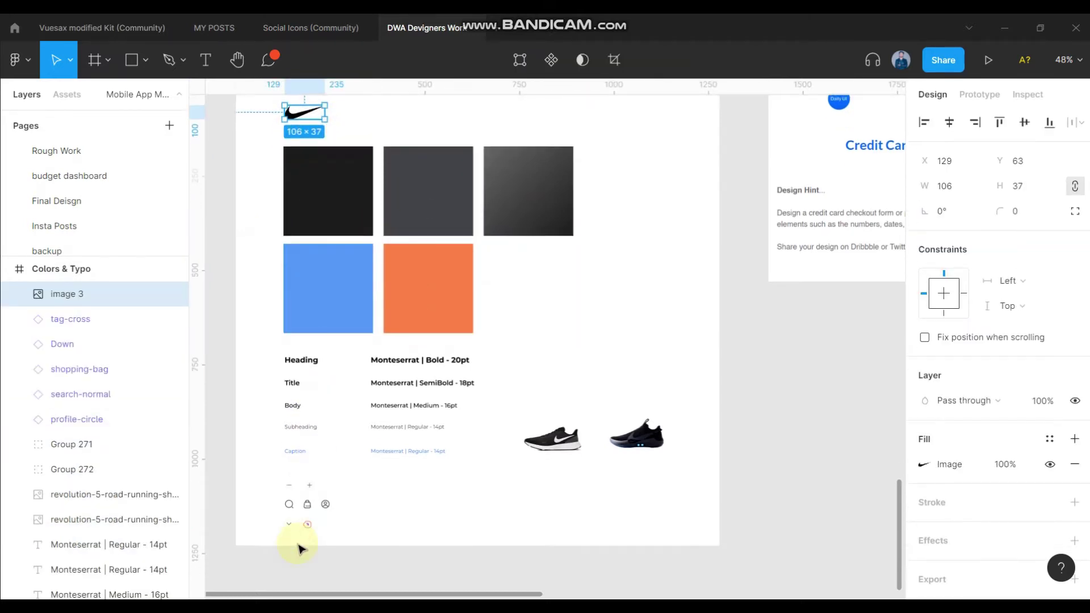
ctrl+scroll(301, 547, up, 3)
click(262, 412)
drag(388, 502, 341, 499)
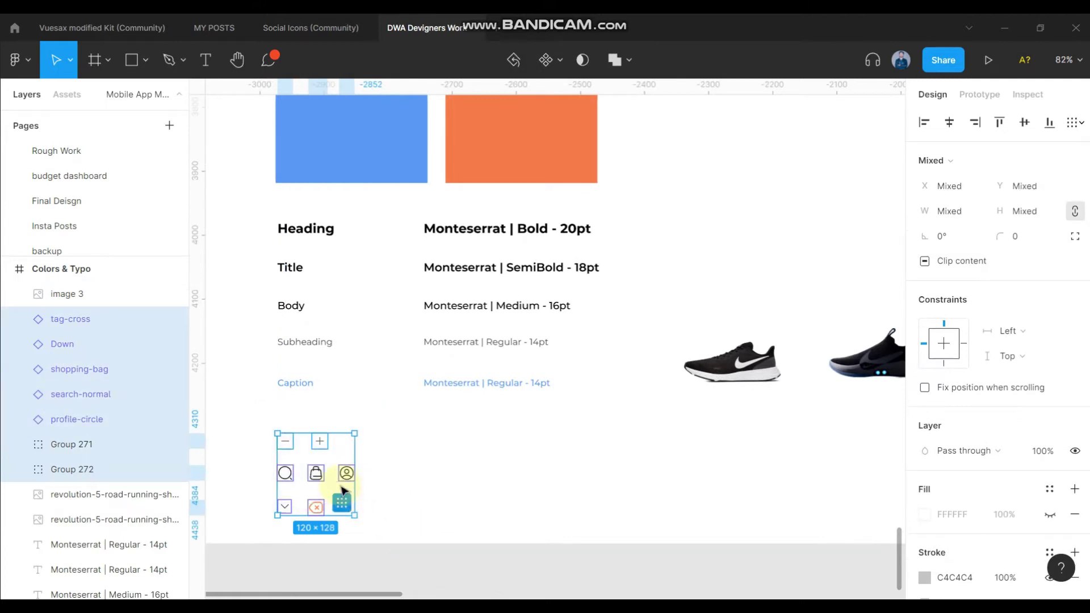
scroll(373, 487, right, 1)
click(391, 473)
Select both shoe images, then the right shoe and its parent Colors & Typo frame.
scroll(336, 497, down, 1)
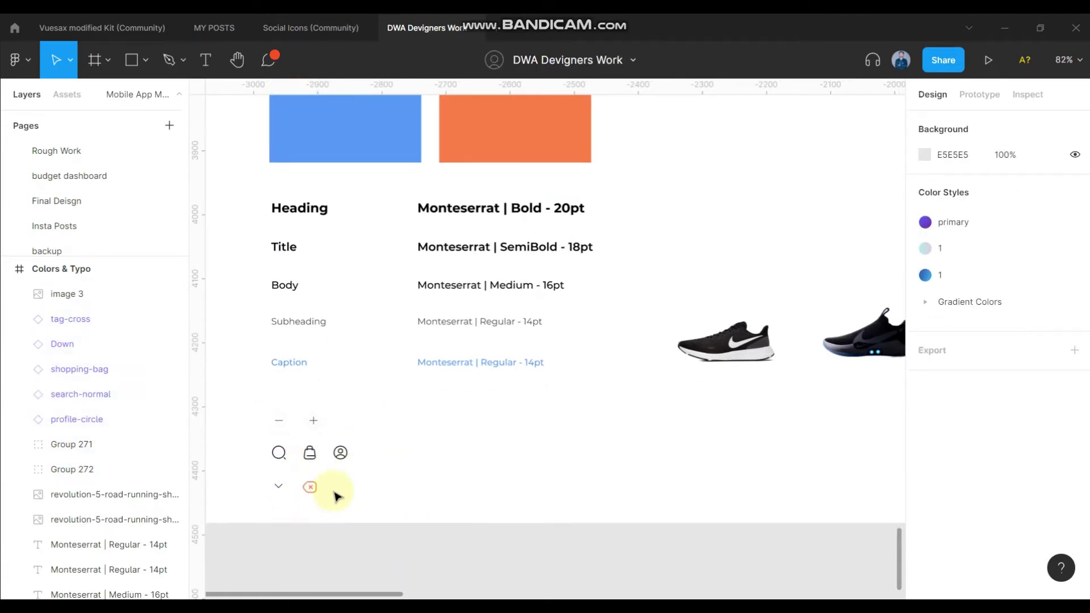
ctrl+scroll(319, 480, down, 2)
scroll(465, 446, right, 1)
ctrl+scroll(628, 364, up, 1)
scroll(628, 364, right, 1)
drag(526, 301, 694, 423)
click(705, 467)
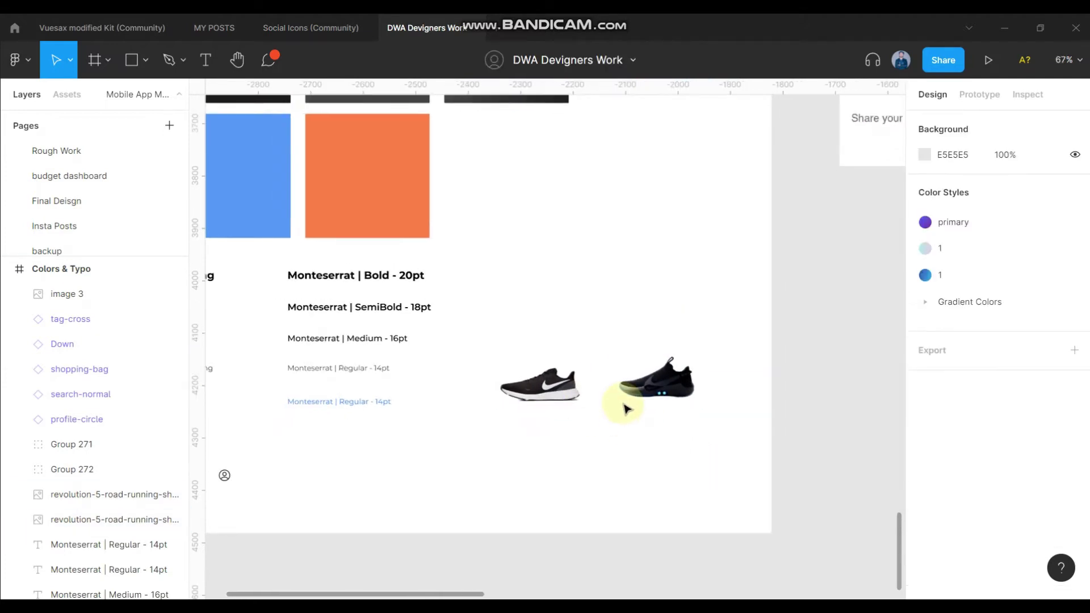
click(620, 402)
ctrl+scroll(625, 421, down, 1)
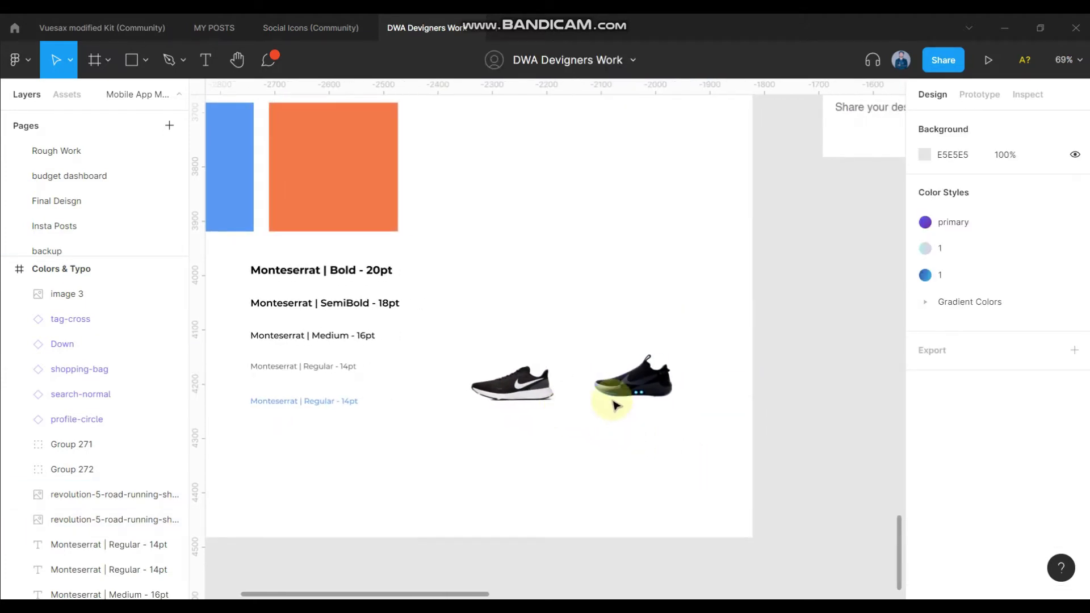
key(Escape)
Select the orange swatch and expand the Gradient Colors group in Color Styles.
ctrl+scroll(579, 412, down, 2)
scroll(304, 223, up, 1)
scroll(304, 224, left, 1)
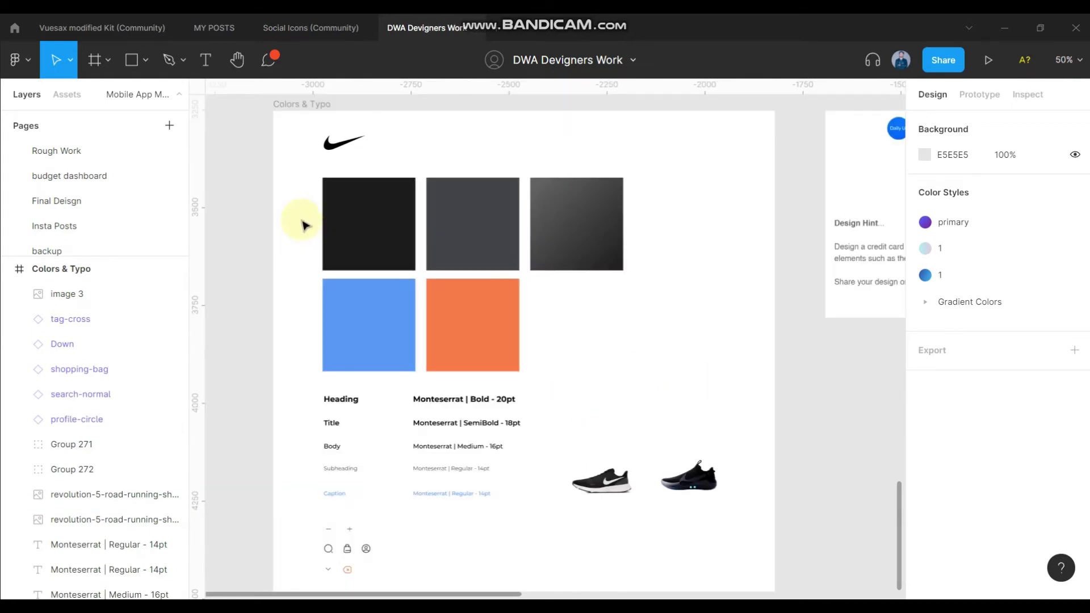
click(476, 328)
scroll(369, 420, down, 1)
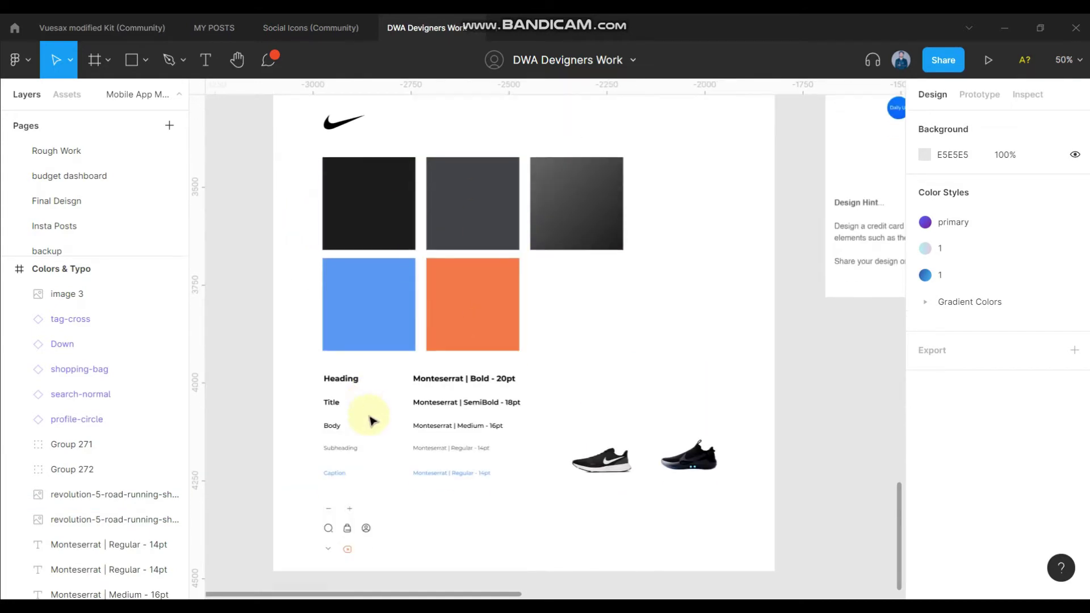
scroll(388, 410, down, 1)
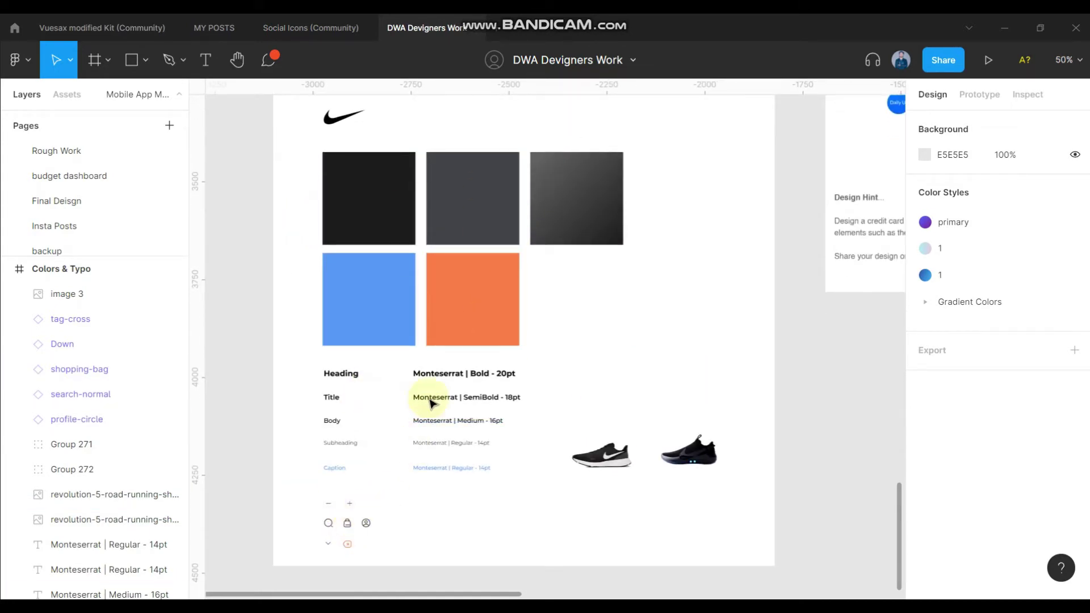
scroll(556, 207, up, 1)
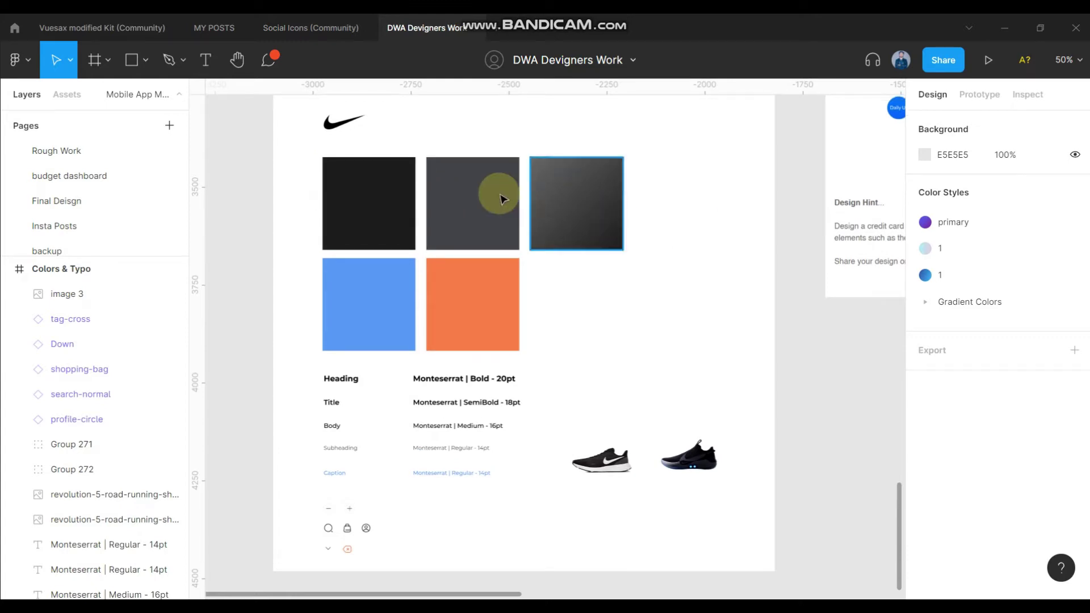
scroll(503, 199, up, 2)
click(969, 302)
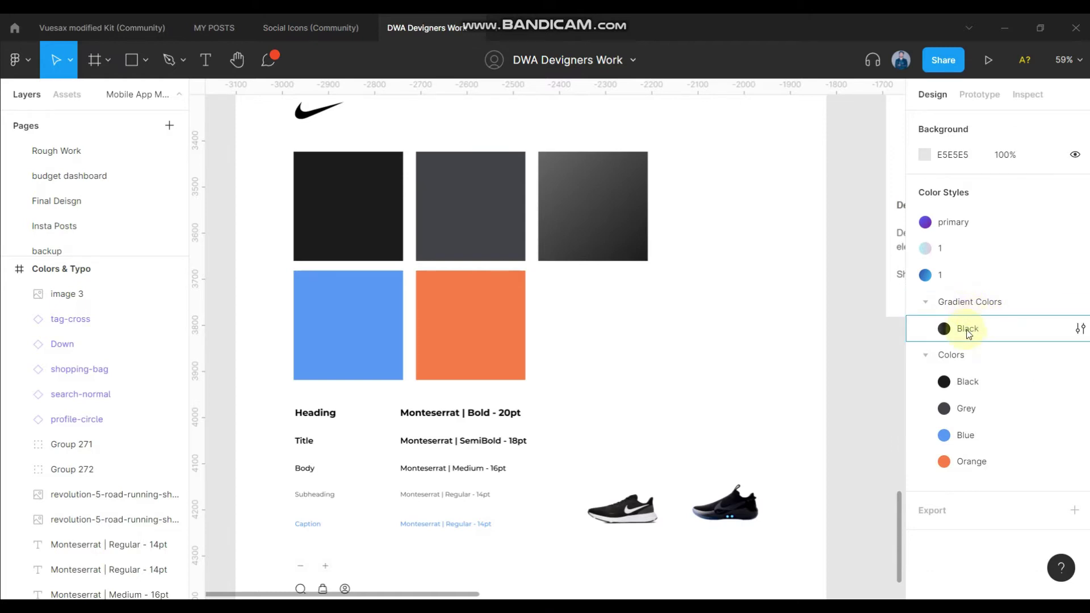
Rename the gradient 'Black' colour style to 'Black Gradient' in the Edit style dialog.
click(1080, 329)
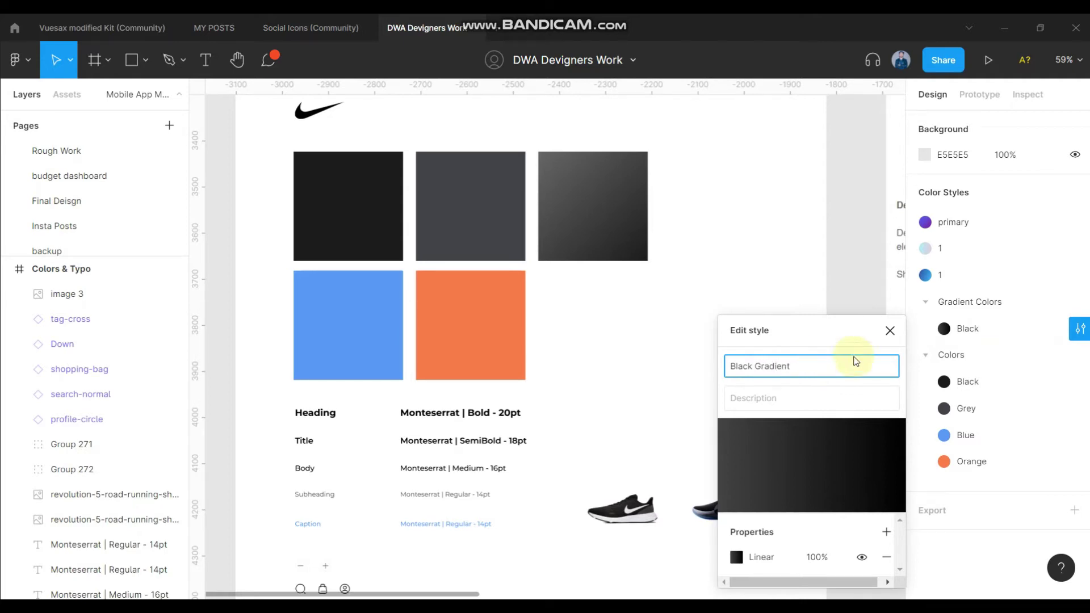
click(868, 276)
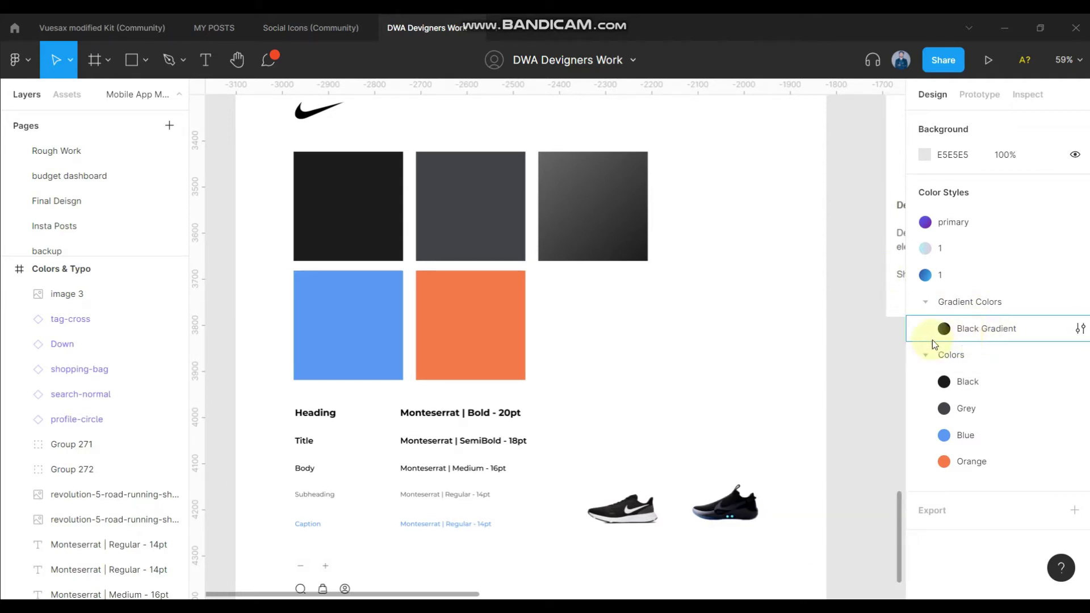
scroll(706, 402, down, 3)
scroll(518, 420, up, 5)
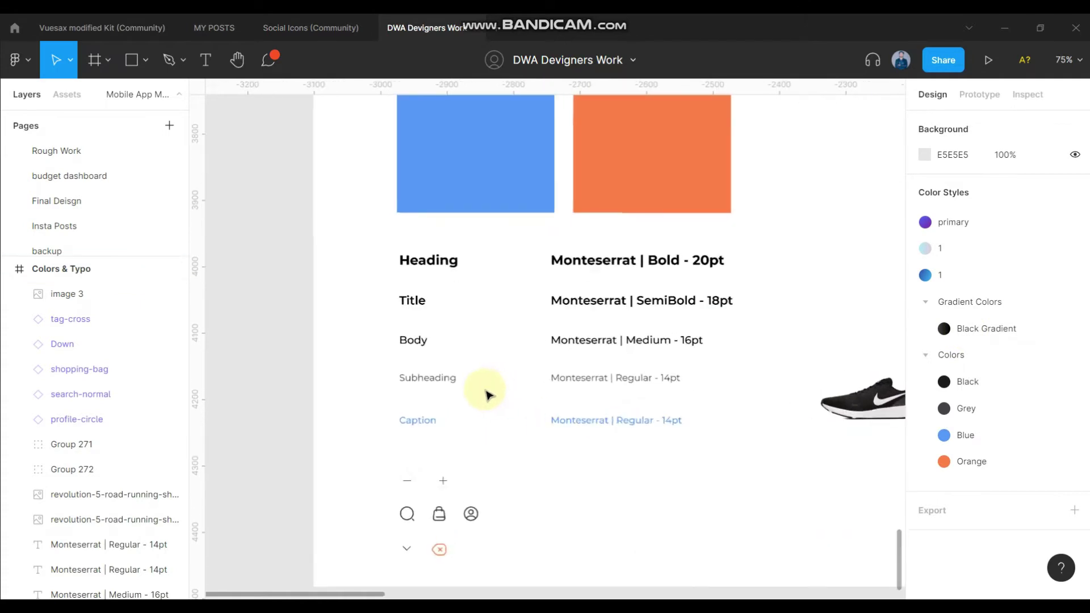
Select the Heading, Title, Body, Subheading and Caption text samples and the Montserrat Bold 20pt label.
scroll(550, 352, down, 1)
scroll(574, 358, up, 2)
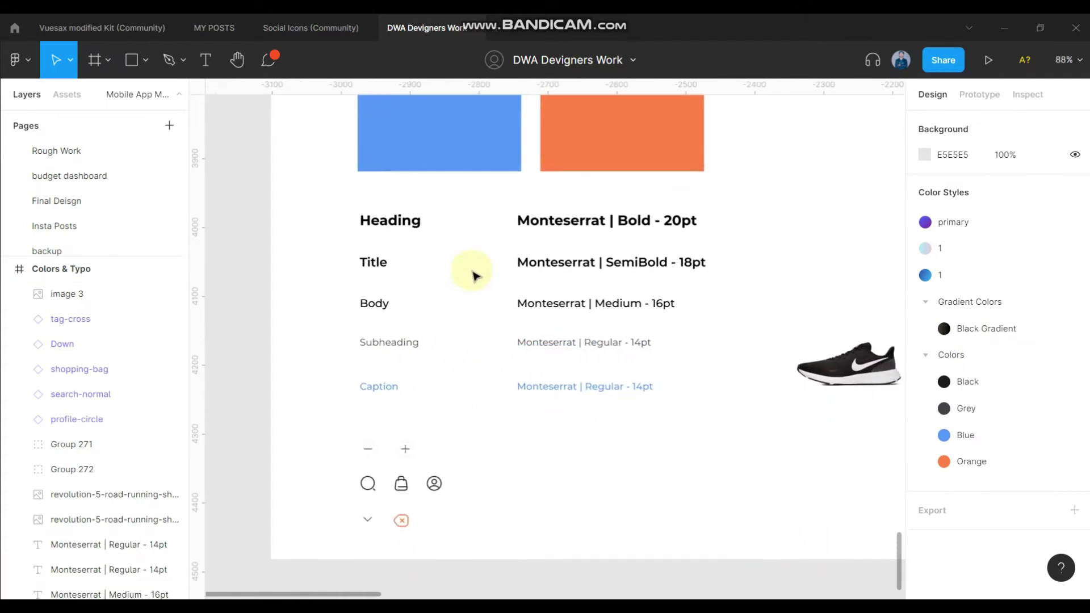
click(418, 227)
click(376, 264)
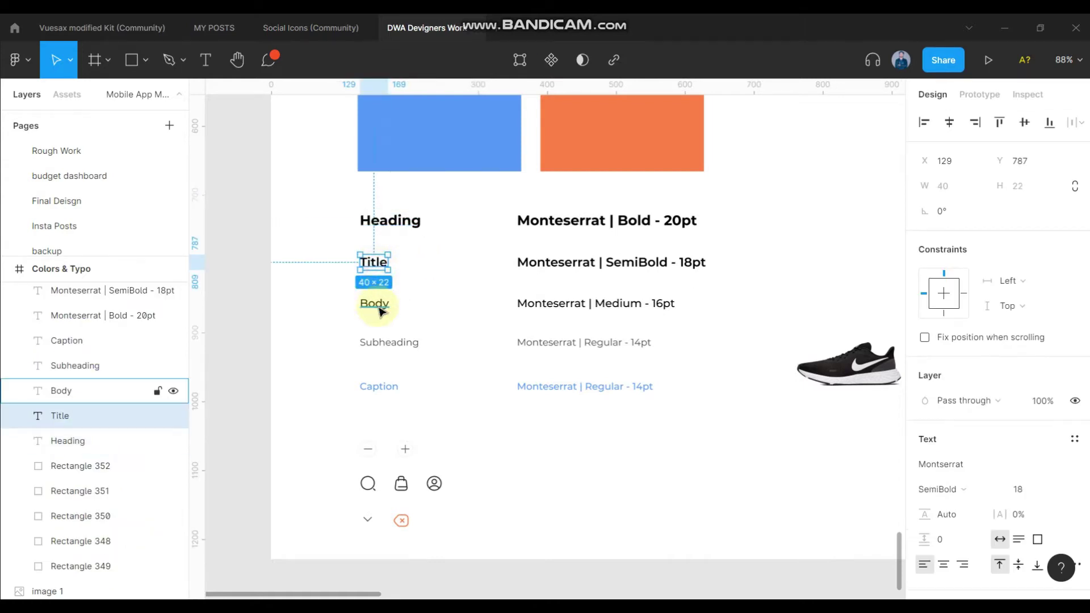
click(379, 307)
click(395, 342)
click(382, 386)
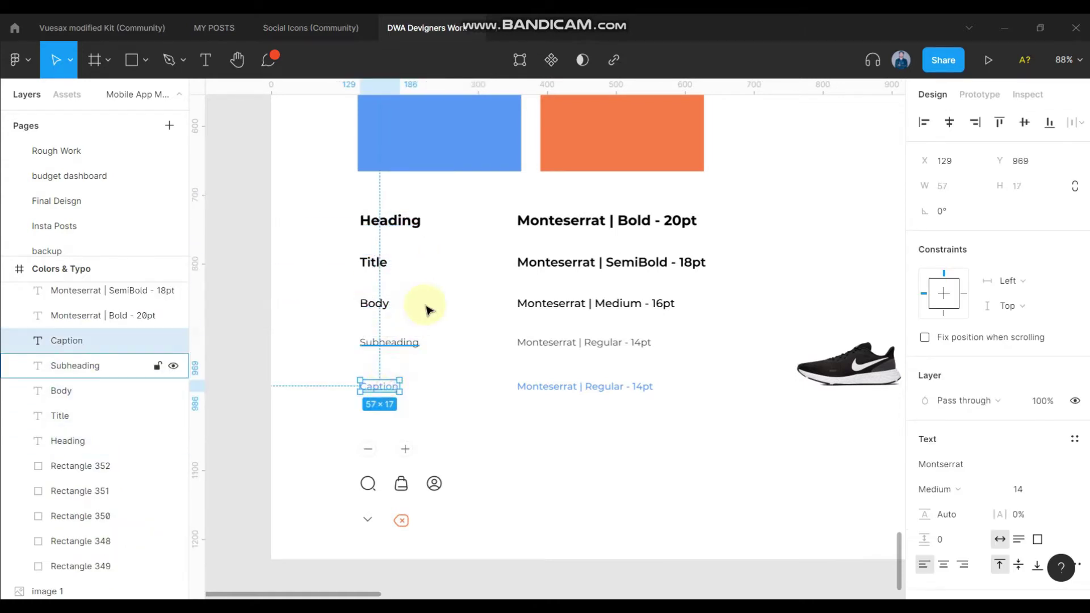
scroll(426, 309, down, 1)
click(425, 270)
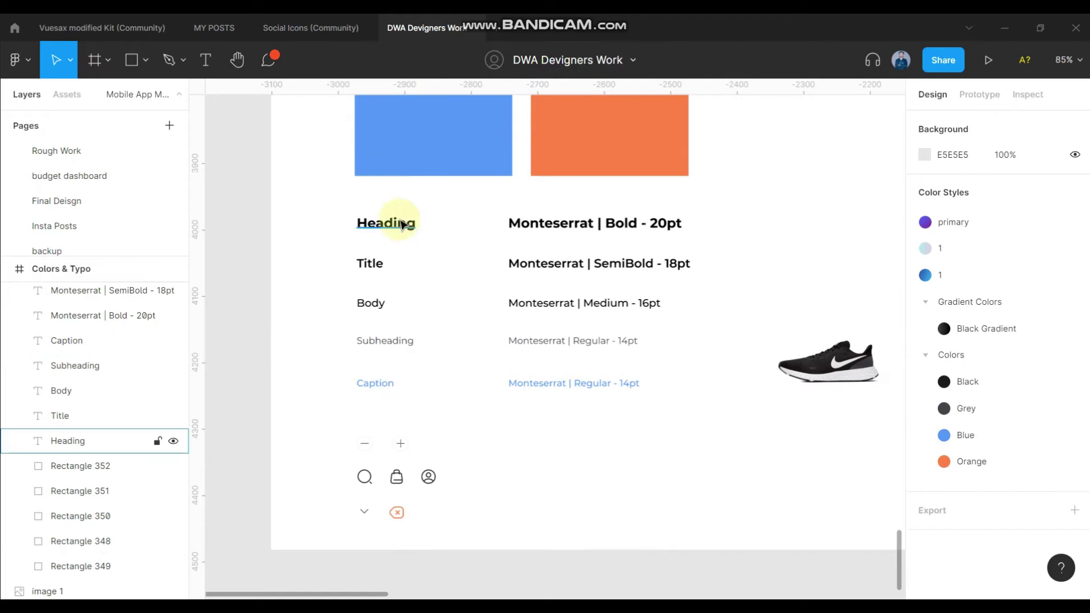
click(528, 225)
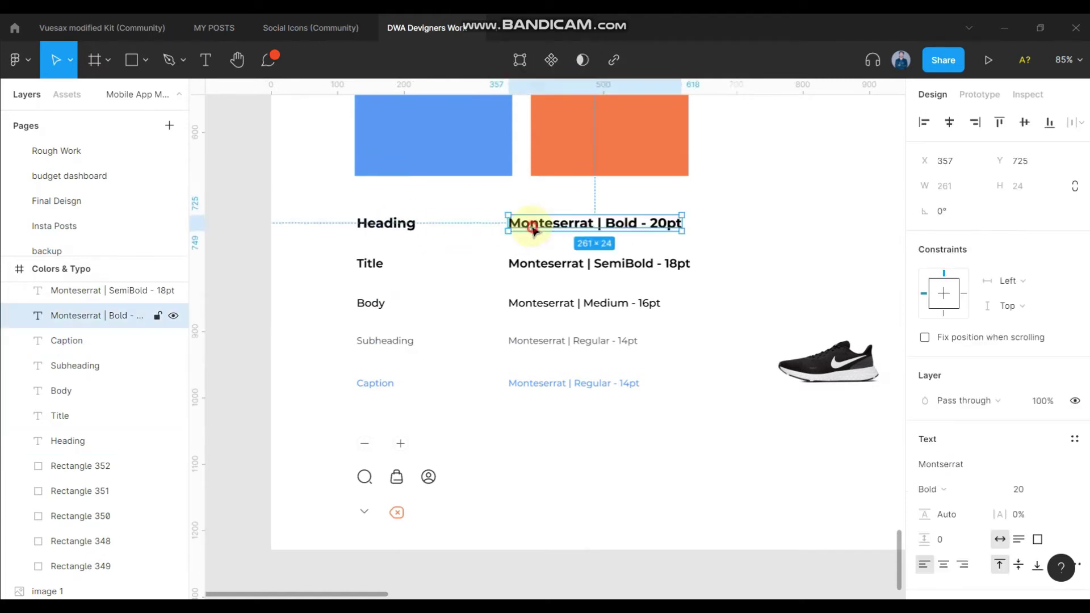
click(421, 224)
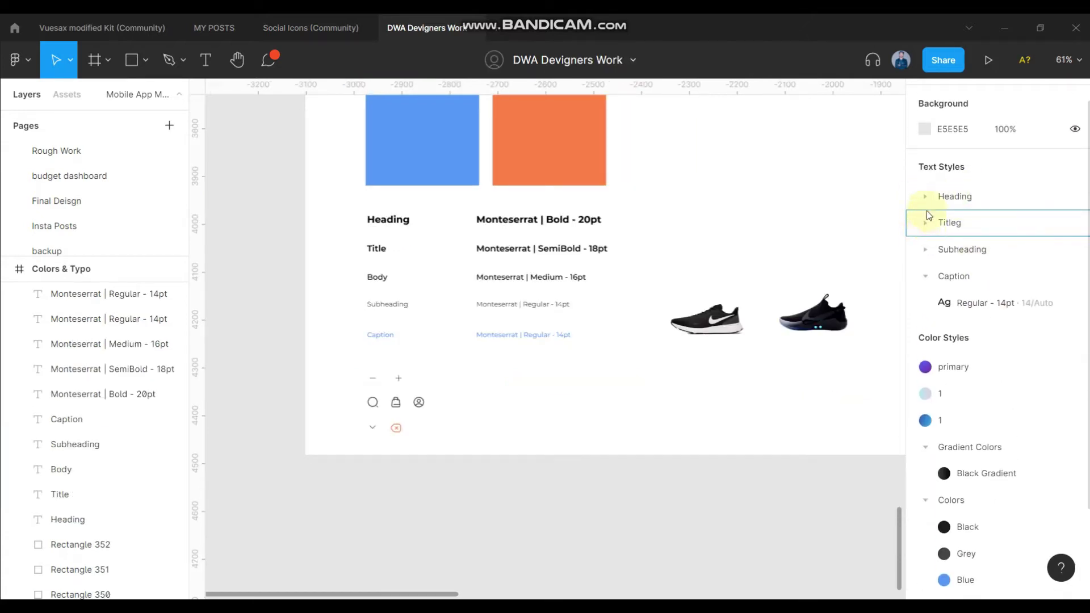
Expand the Heading, Titleg, Caption and Subheading text style groups to show their styles.
click(927, 199)
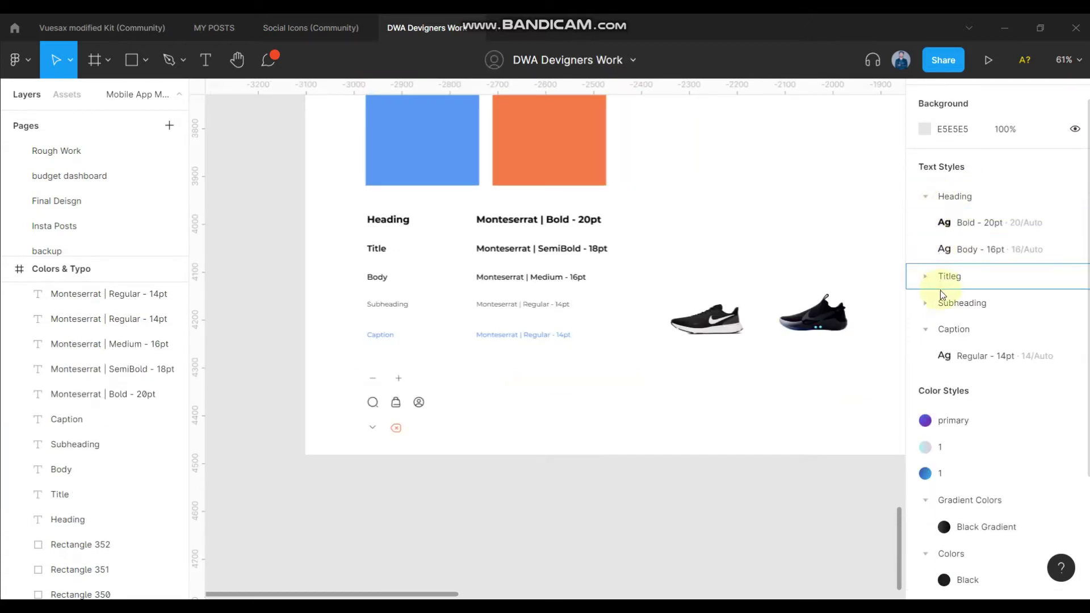
click(925, 278)
click(926, 357)
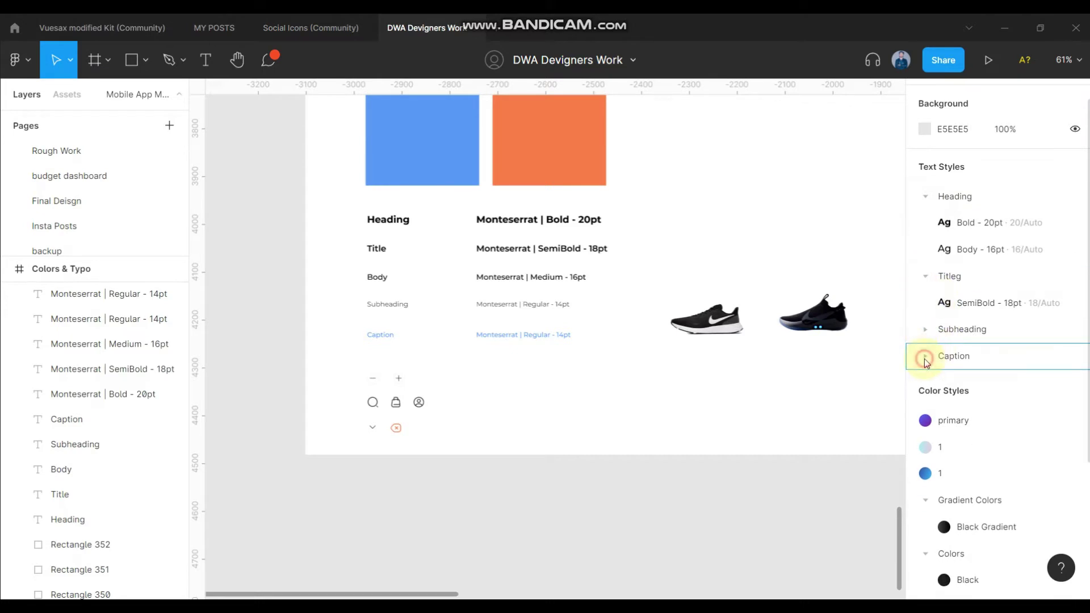
click(925, 357)
click(926, 330)
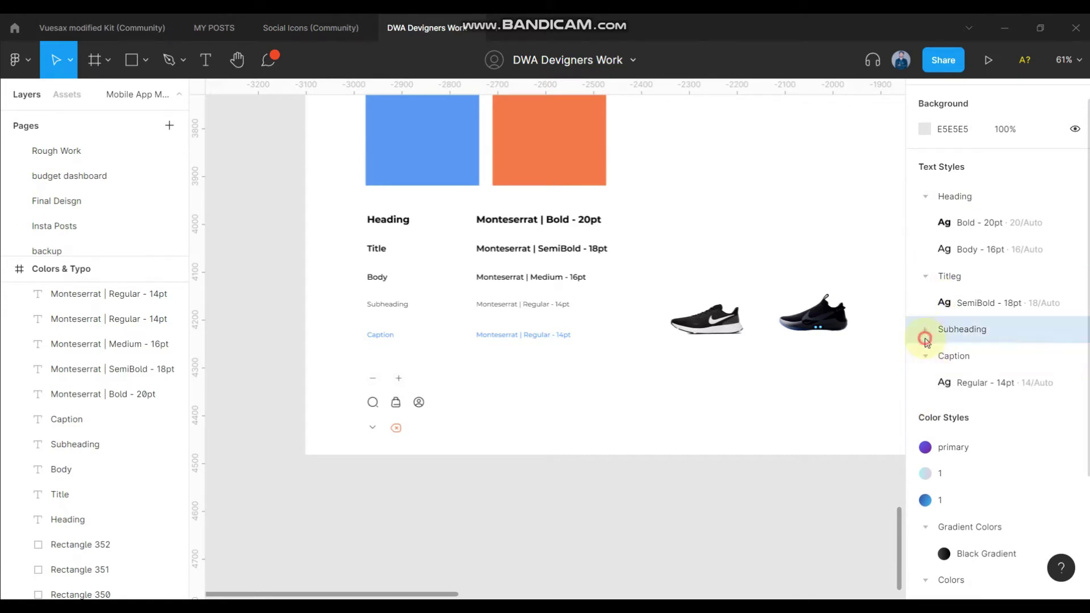
click(927, 331)
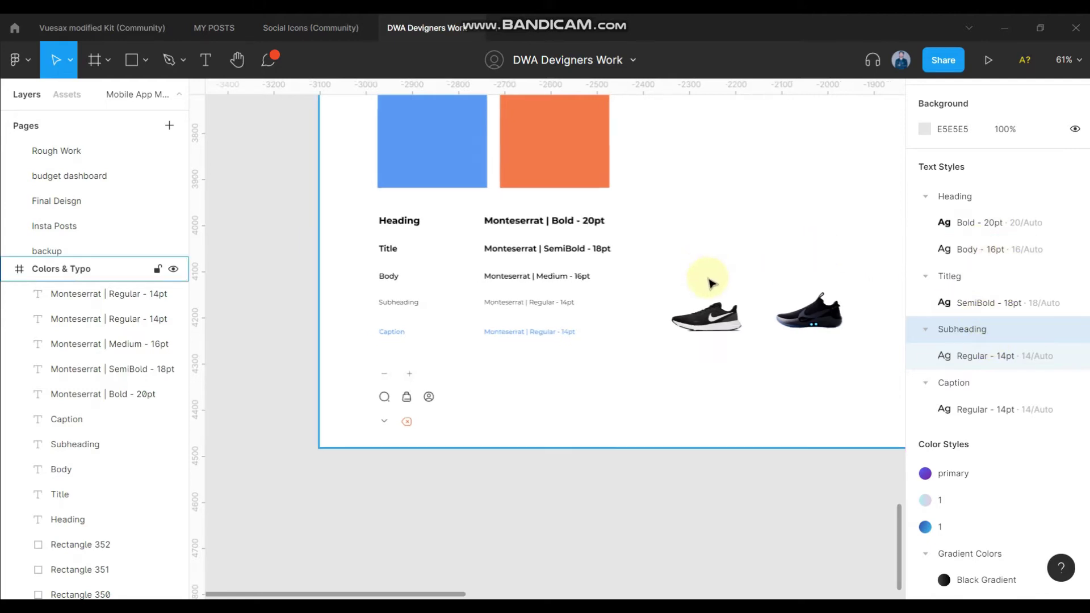
Select the Colors & Typo frame, then the left and right shoe images.
scroll(477, 338, up, 3)
click(477, 338)
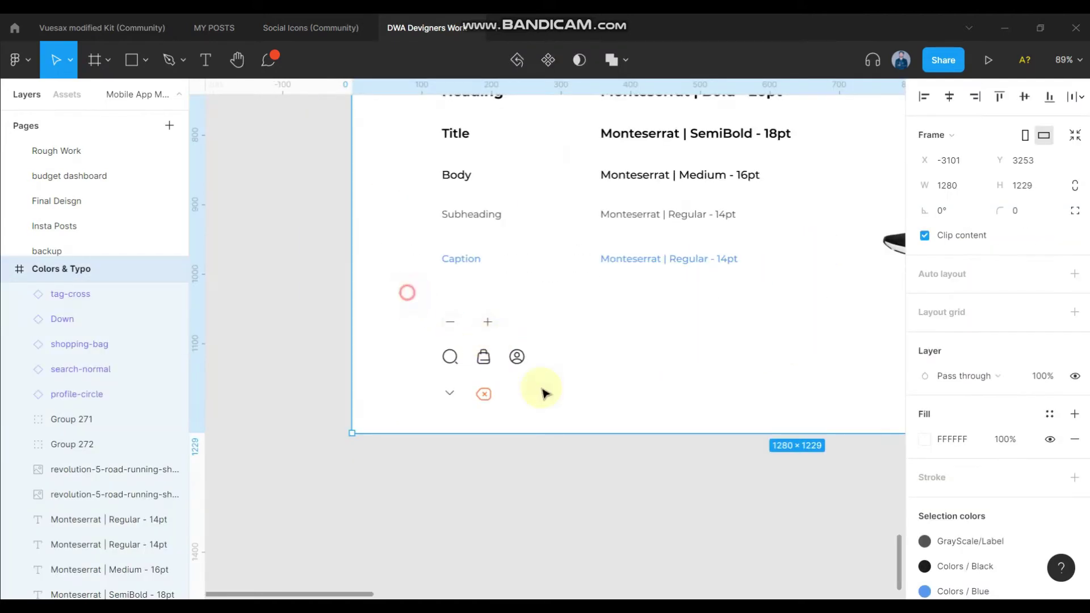
scroll(546, 390, down, 5)
scroll(488, 380, right, 3)
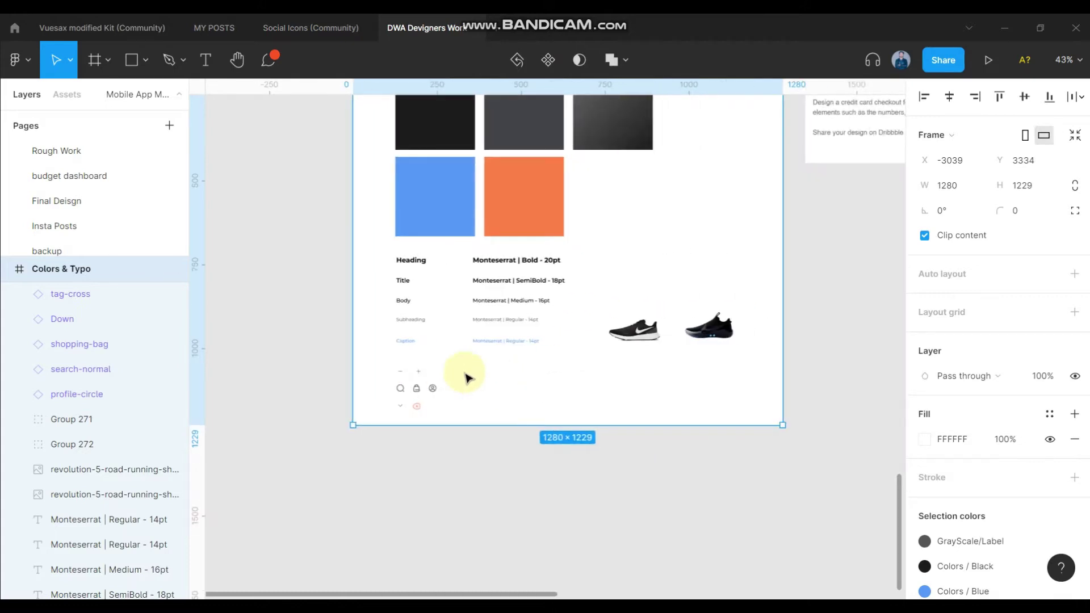
scroll(455, 385, up, 1)
scroll(616, 361, up, 3)
click(616, 361)
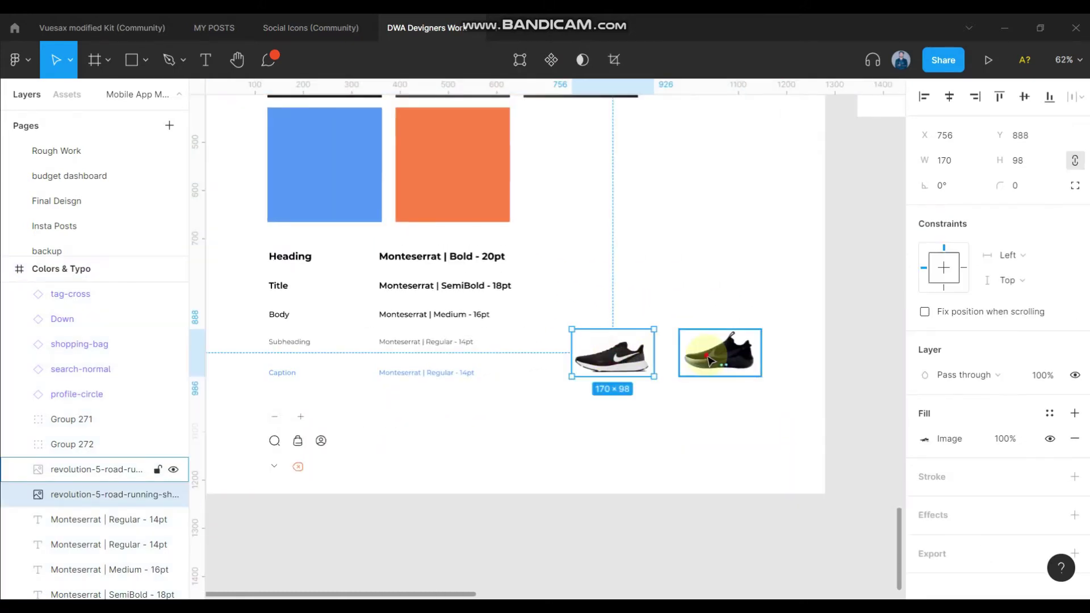
click(720, 352)
Move the Credit Card Checkout brief image just above the style guide frame.
scroll(653, 352, down, 3)
scroll(653, 301, right, 3)
drag(664, 273, 452, 119)
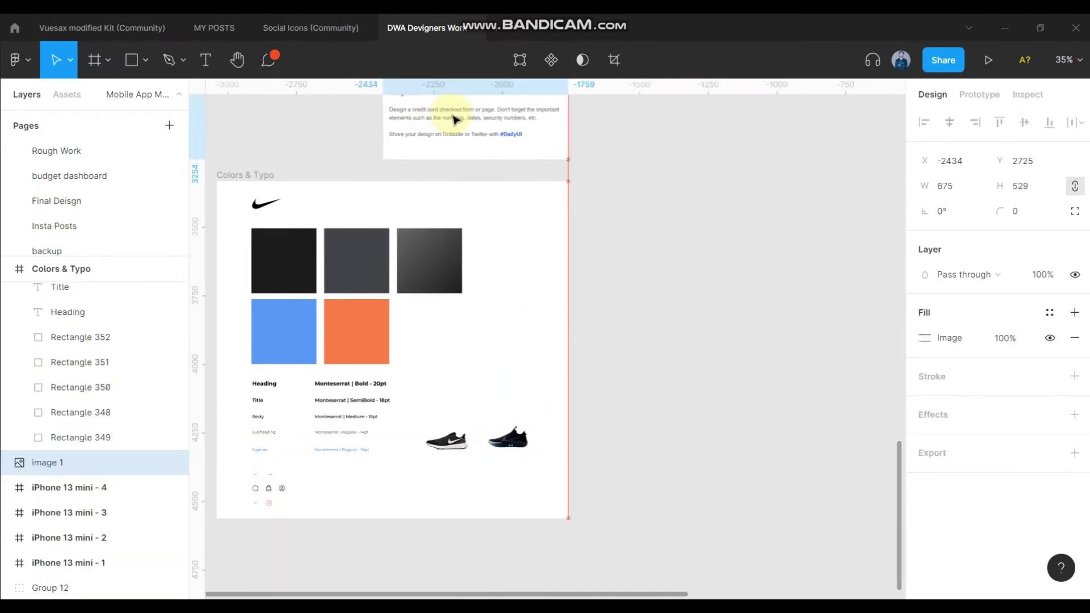
click(637, 161)
scroll(568, 147, left, 2)
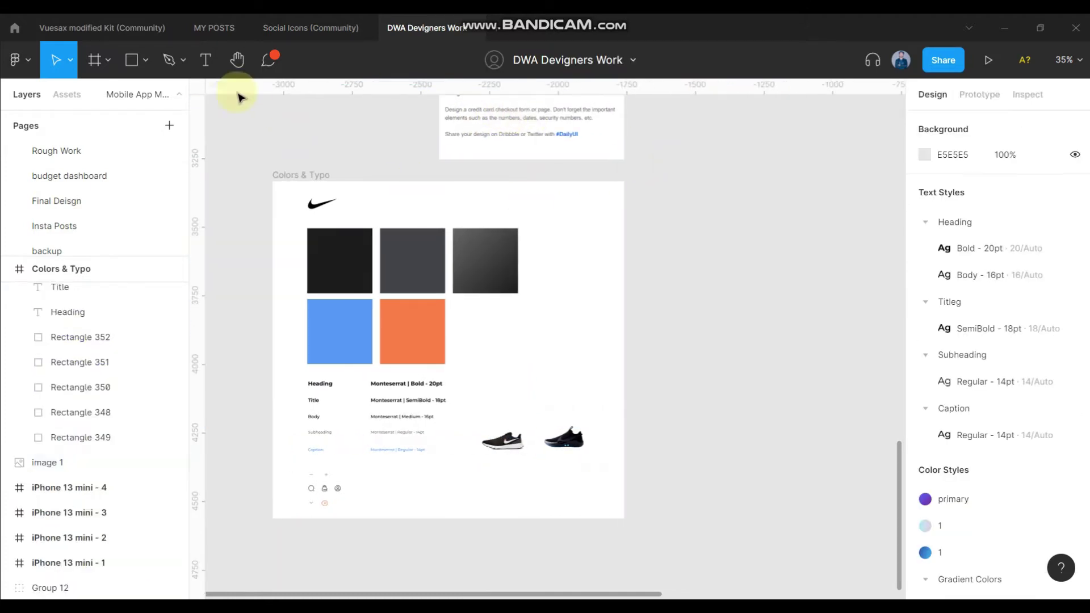
Create a 1280×720 iMac desktop frame from the Frame tool's device presets.
click(116, 63)
click(85, 98)
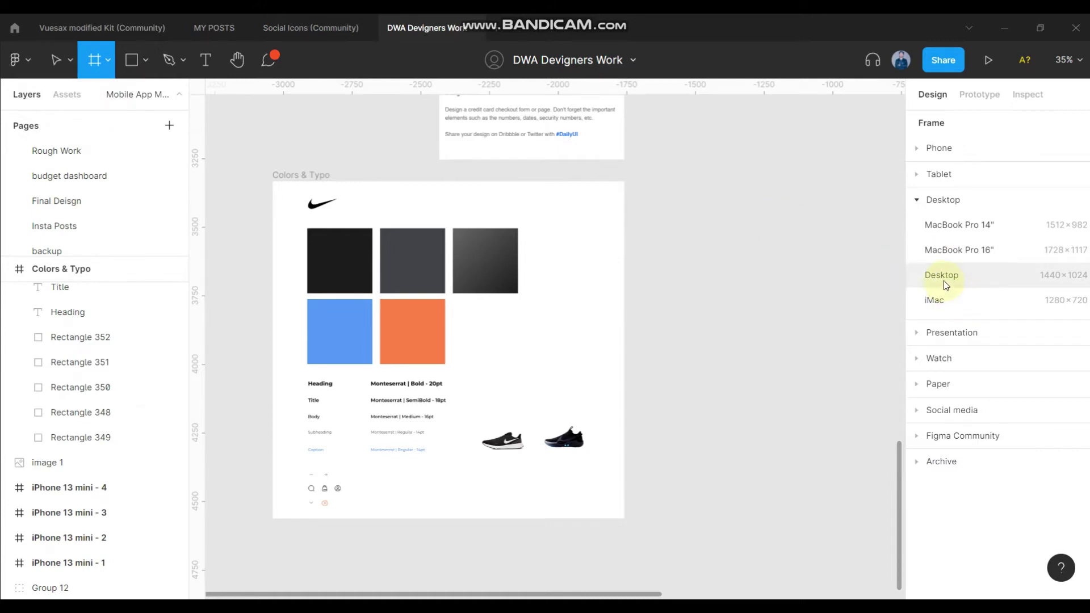
scroll(579, 316, right, 1)
scroll(579, 316, down, 1)
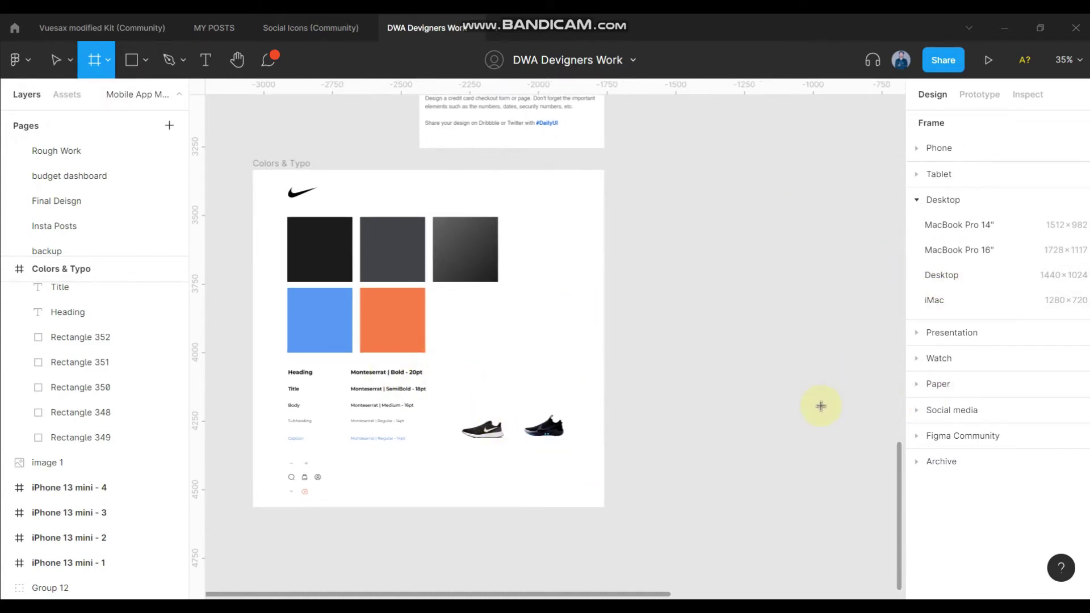
scroll(743, 355, right, 1)
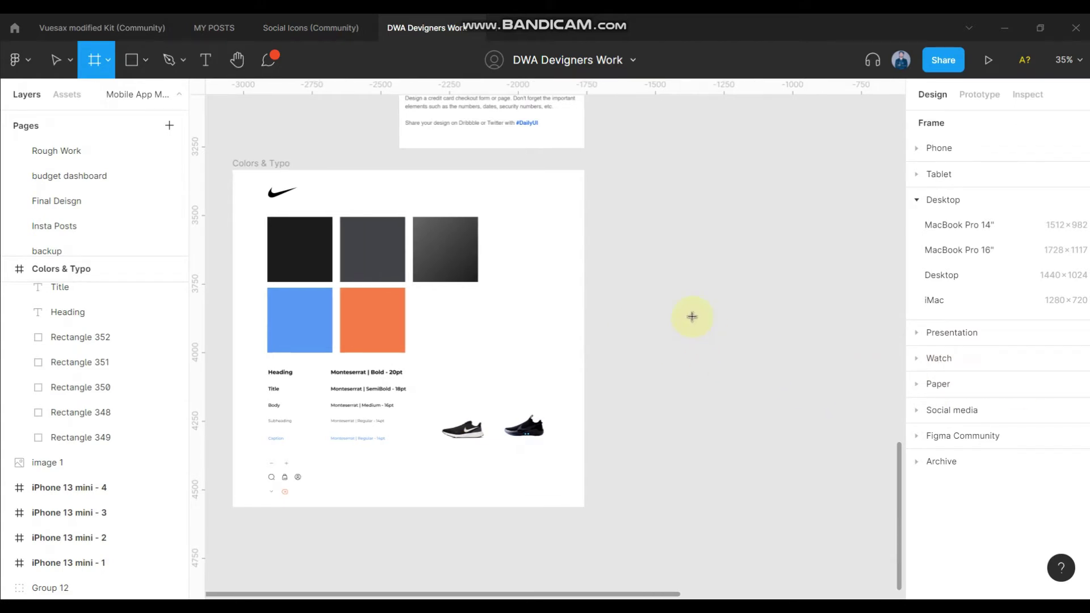
click(964, 306)
Extend the iMac - 1 frame's height to 1229 by dragging its bottom edge.
scroll(686, 343, down, 1)
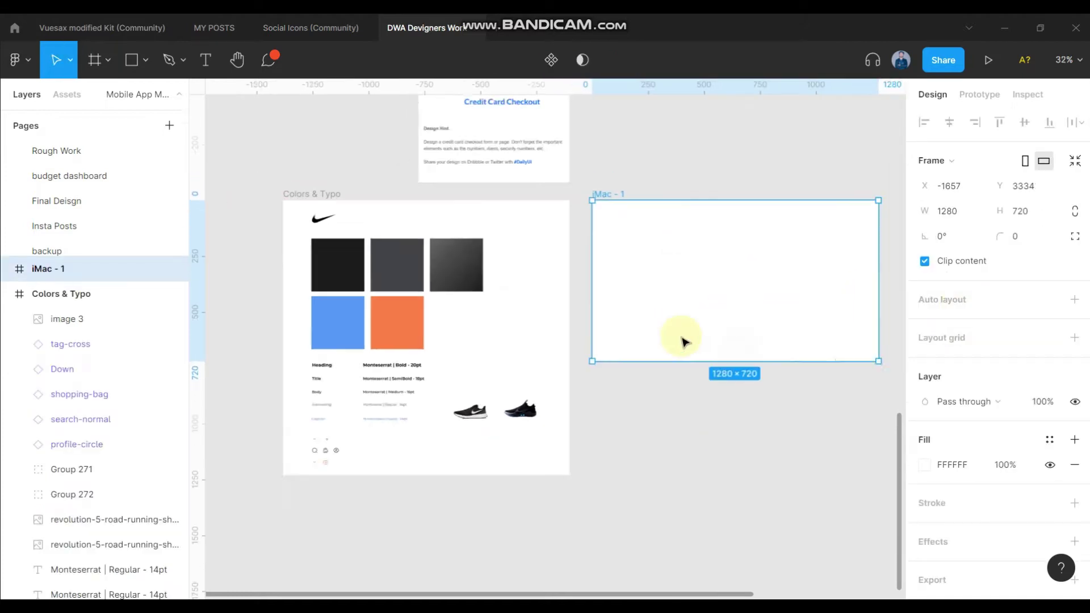
scroll(683, 343, down, 3)
click(750, 390)
click(738, 356)
drag(738, 357, 761, 483)
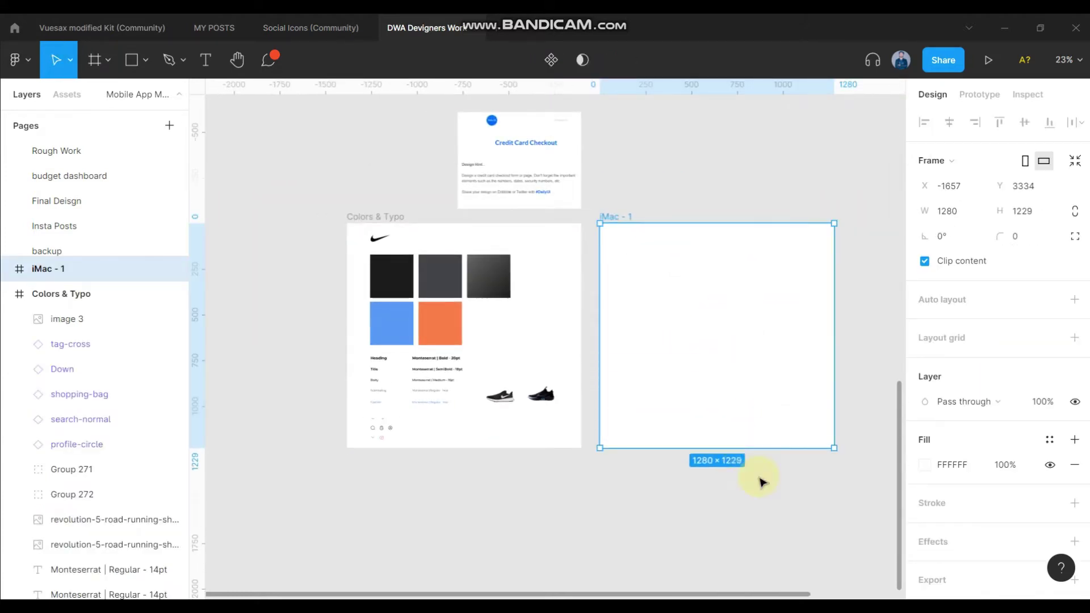
click(760, 482)
scroll(653, 287, up, 3)
scroll(448, 219, right, 2)
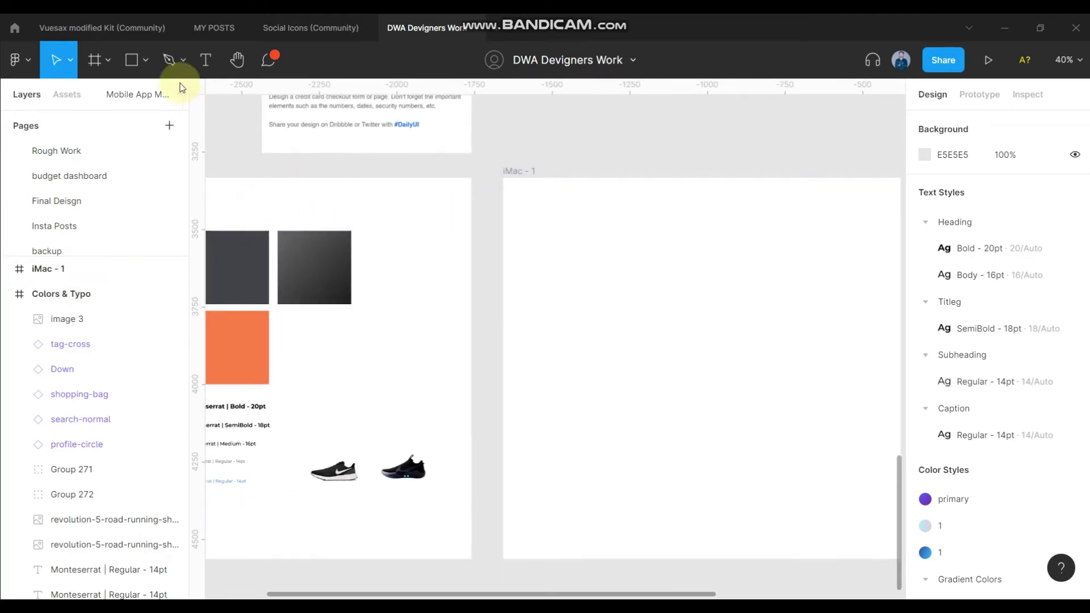
Draw a grey rectangle across the top of iMac - 1 and nudge it into position.
key(r)
mouse_move(520, 193)
mouse_down()
mouse_move(889, 232)
mouse_move(796, 225)
mouse_up()
key(shift+Right)
key(shift+Right)
key(Right)
key(Right)
key(Right)
key(Right)
key(Right)
key(Right)
key(Right)
drag(778, 210, 790, 231)
scroll(781, 216, up, 3)
scroll(806, 248, down, 2)
scroll(681, 267, left, 3)
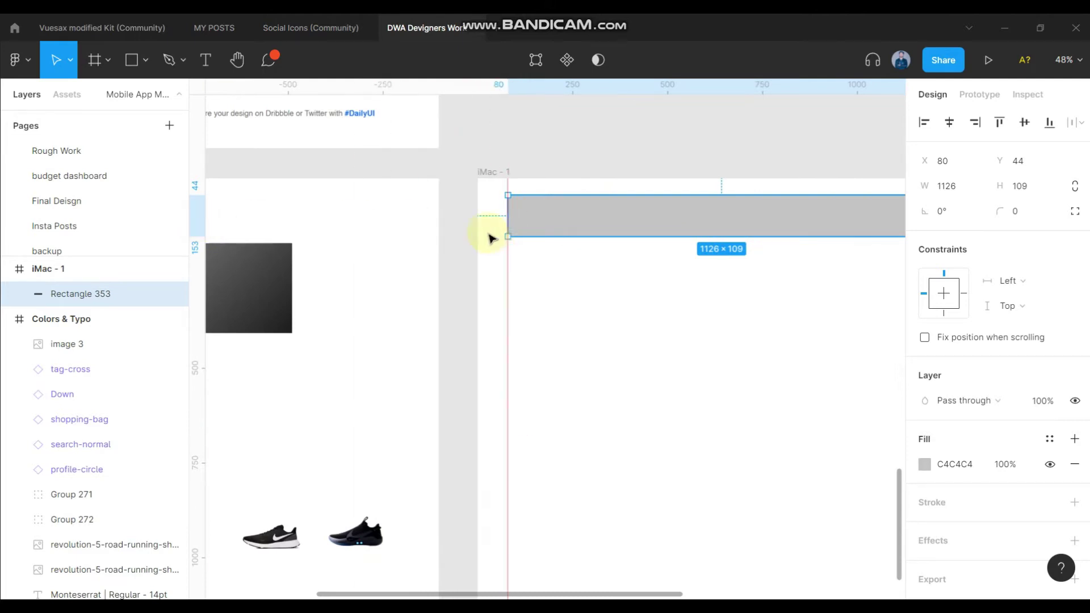
scroll(511, 236, right, 4)
click(564, 284)
click(599, 233)
key(shift+Left)
key(Right)
key(Right)
key(Right)
key(Right)
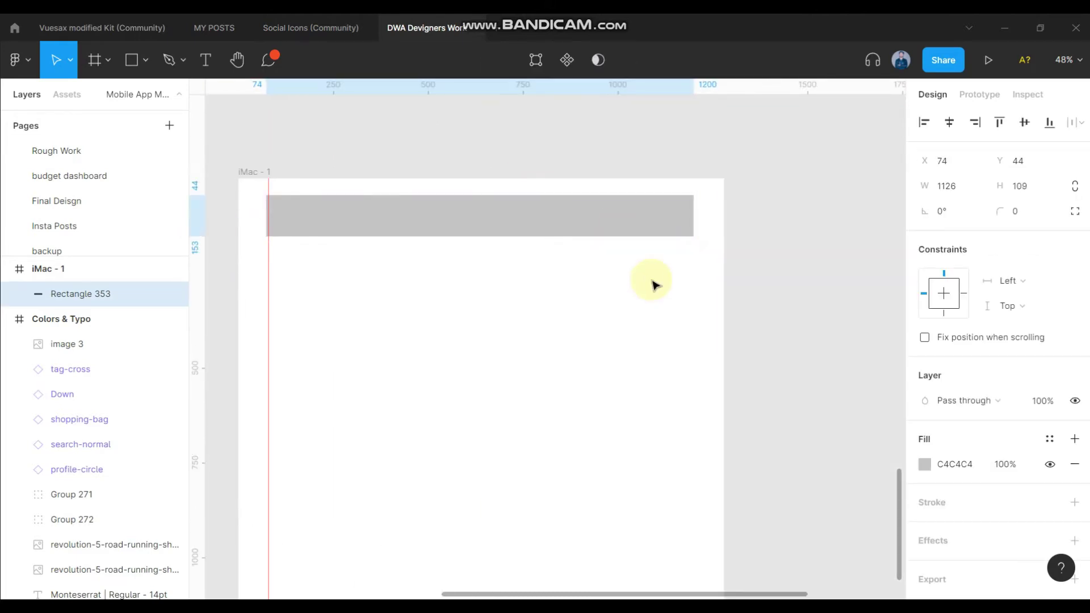
Add a vertical guide at 1200 and align the grey bar to the frame top at X 80.
drag(193, 254, 458, 254)
drag(593, 254, 694, 250)
click(689, 249)
scroll(682, 228, left, 1)
click(662, 196)
key(alt+w)
scroll(884, 190, left, 2)
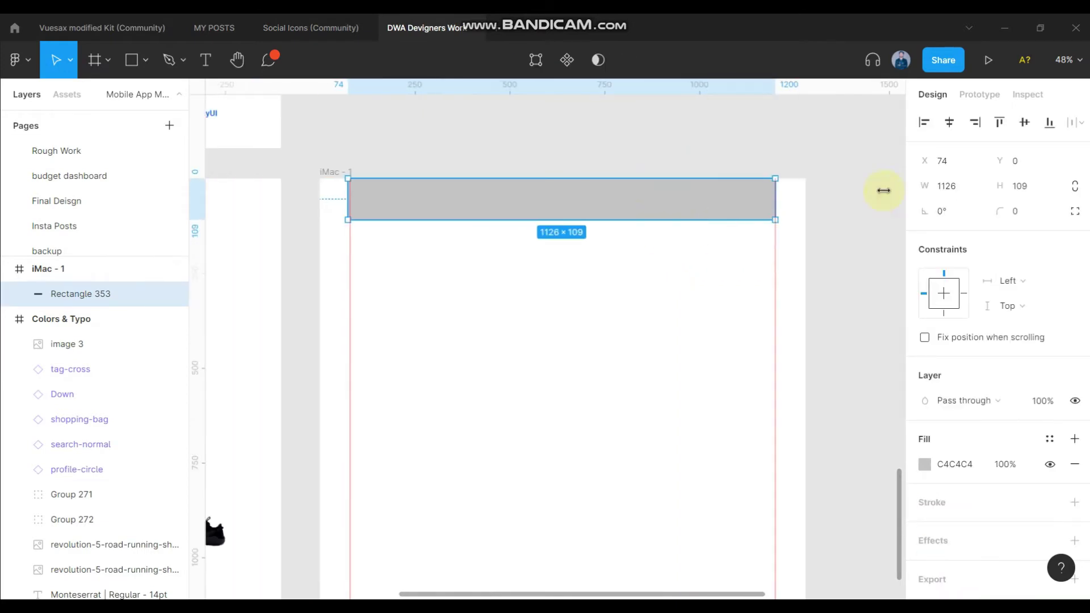
scroll(348, 198, up, 5)
drag(353, 197, 362, 190)
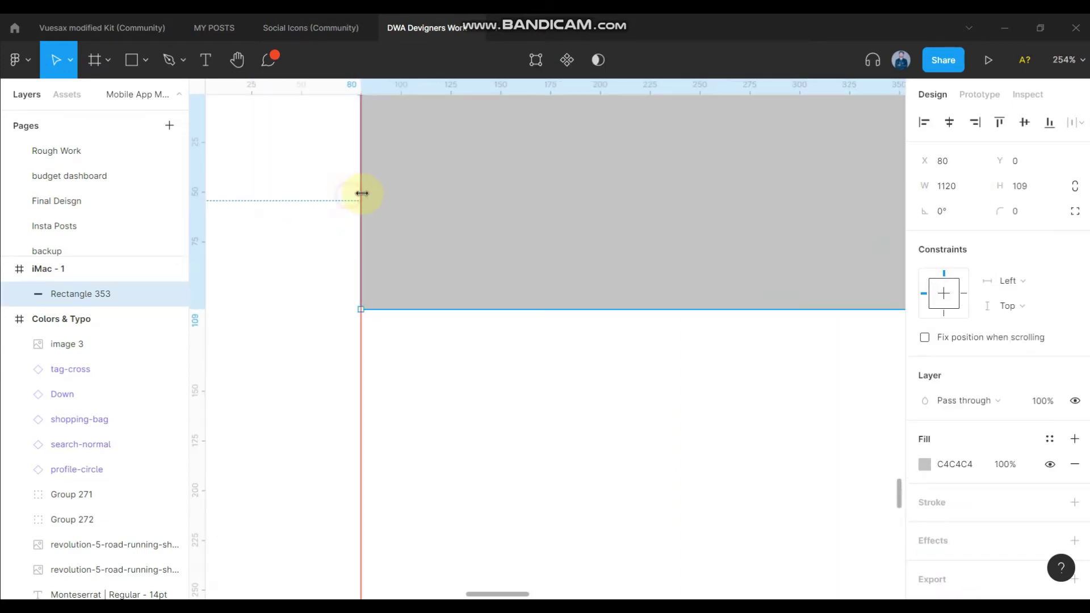
scroll(845, 236, down, 2)
Set the header bar's height to 100.
click(1026, 193)
text(100)
key(Return)
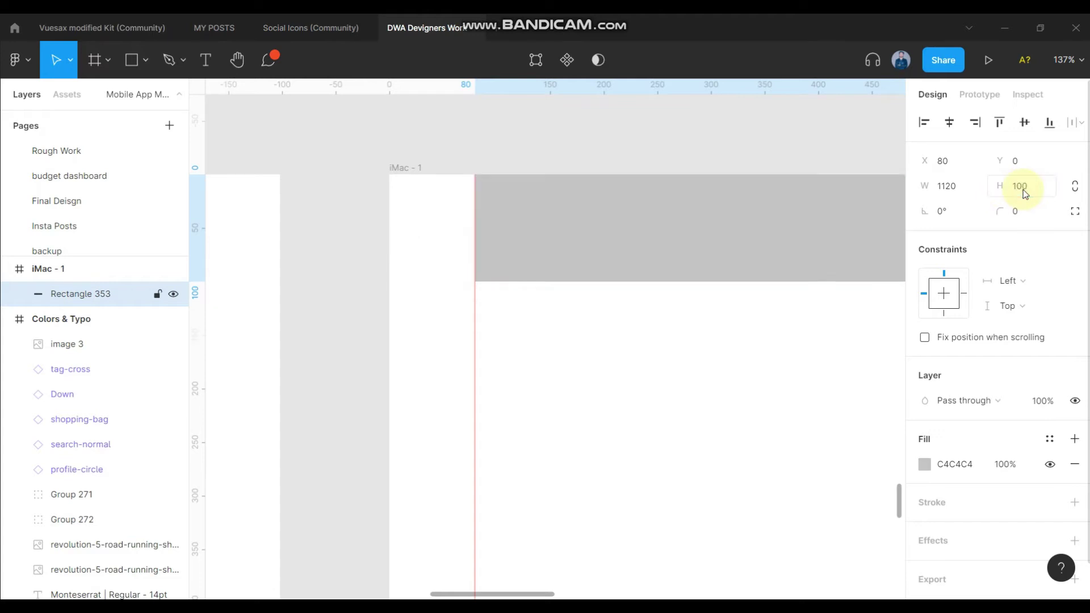
scroll(579, 292, down, 6)
Move the Nike logo into the grey header bar.
click(591, 231)
drag(236, 277, 482, 283)
scroll(548, 275, up, 3)
Add a 'New' text label to the header, duplicate it, and wrap both in an auto-layout row with 32 spacing.
scroll(511, 298, down, 5)
click(546, 323)
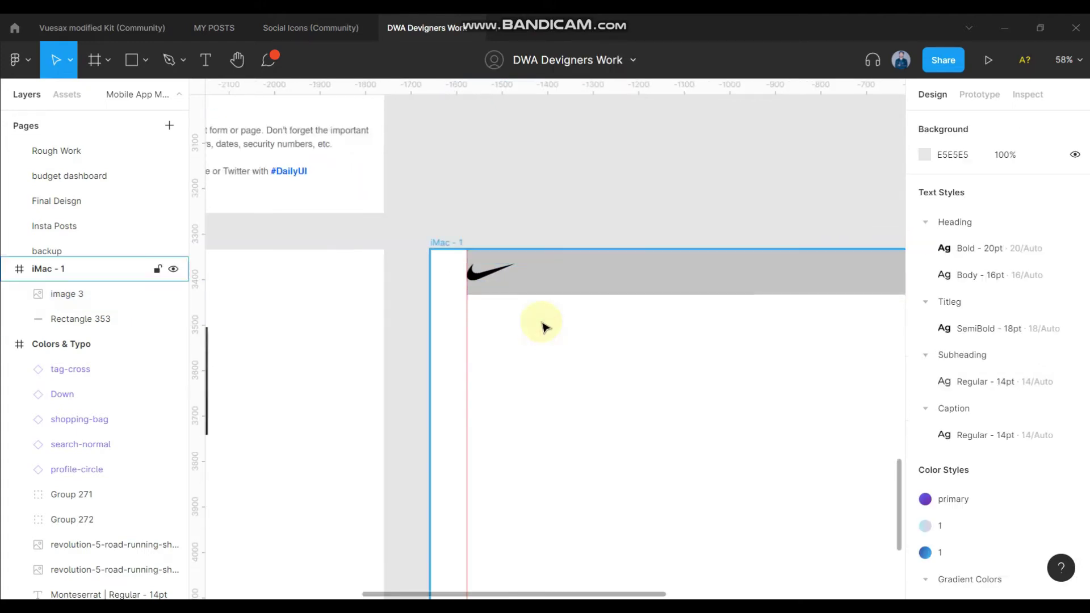
click(206, 60)
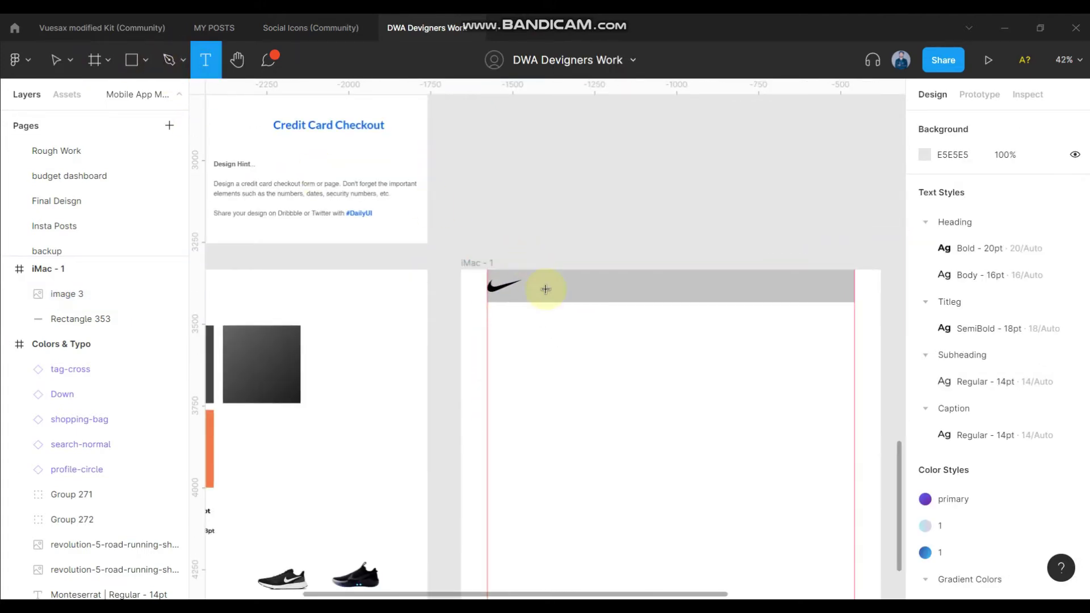
click(639, 177)
scroll(633, 256, up, 5)
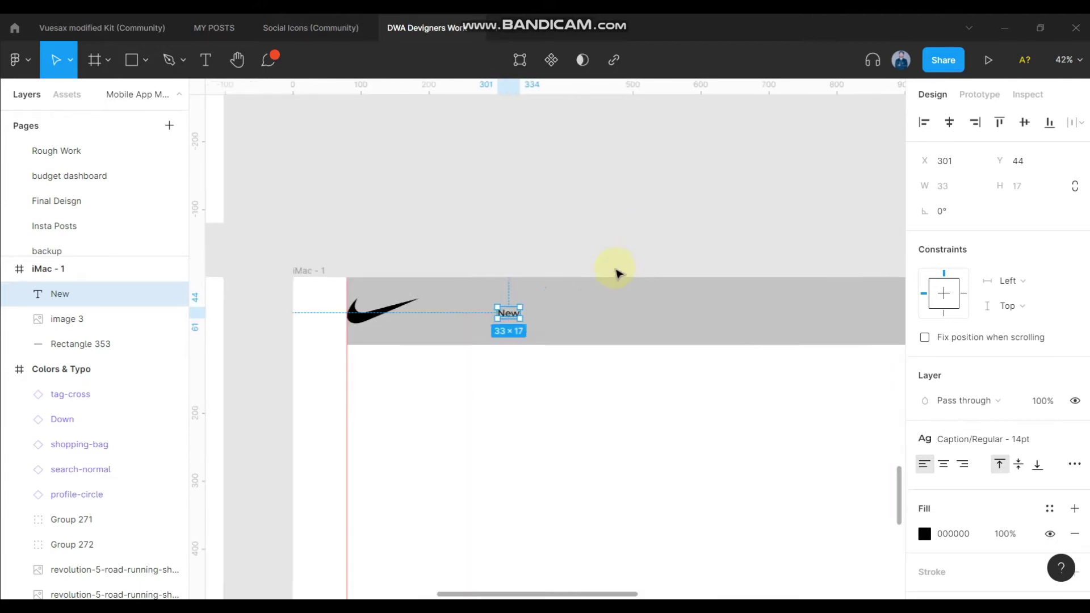
drag(511, 316, 616, 316)
key(Right)
key(Right)
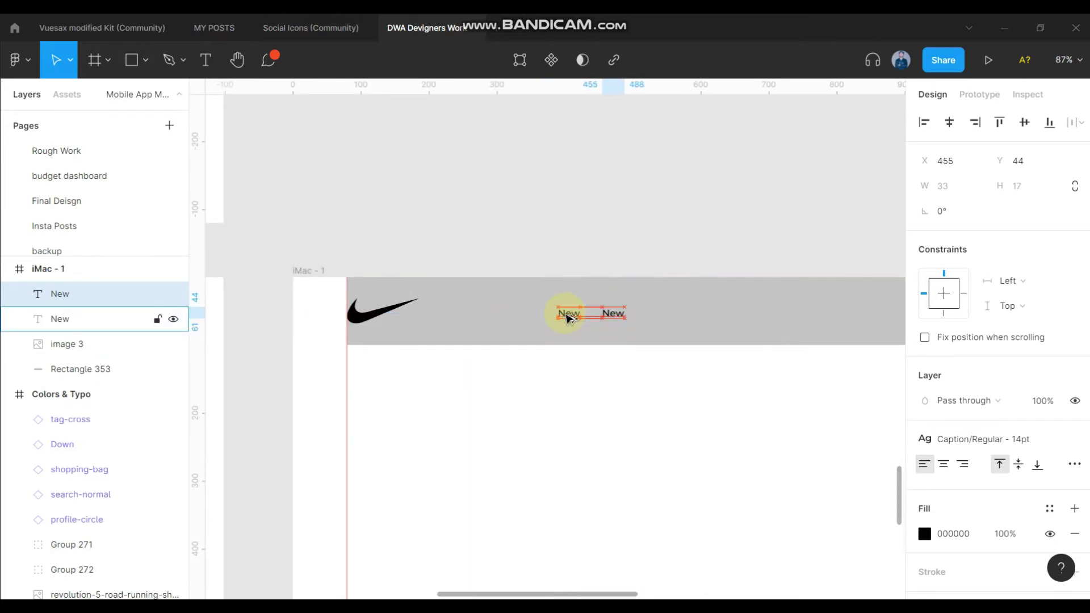
shift+click(567, 315)
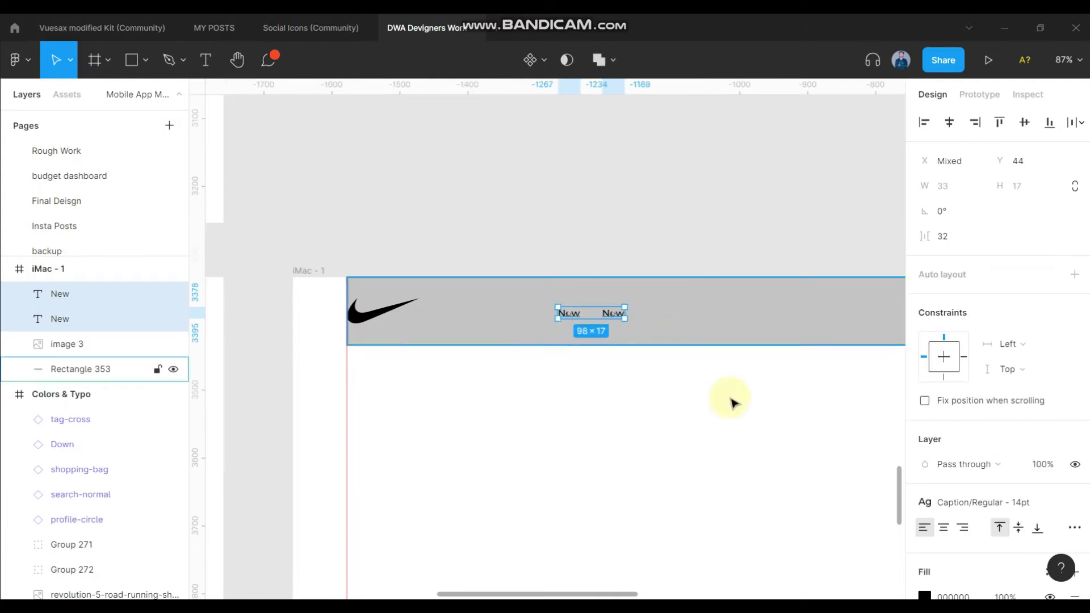
click(1076, 274)
click(1075, 325)
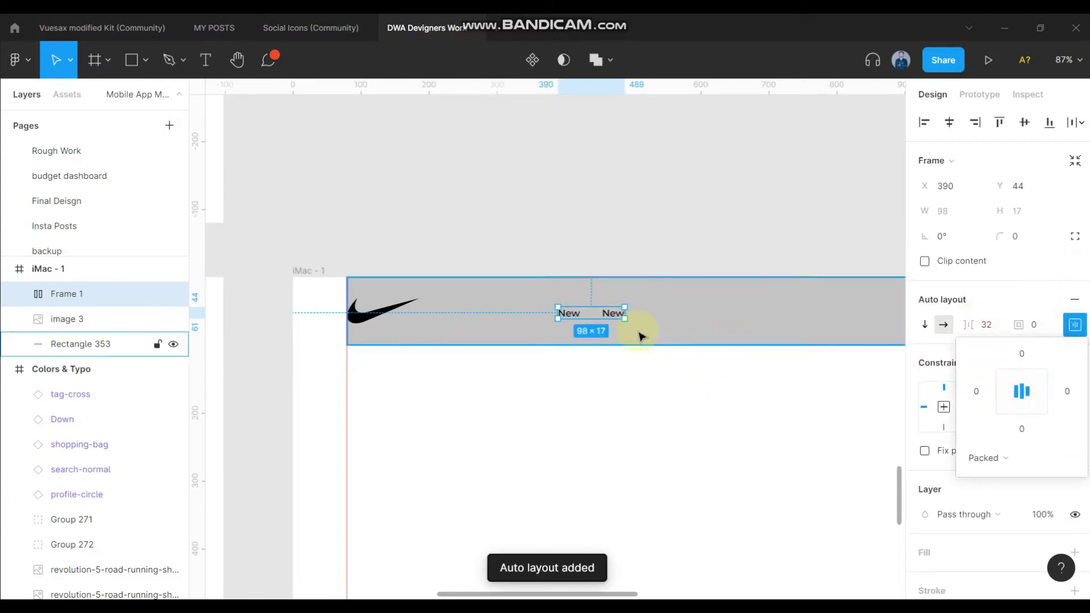
Retype the row's copies so the links read New, Men, Women and Kids.
double_click(613, 314)
text(Men)
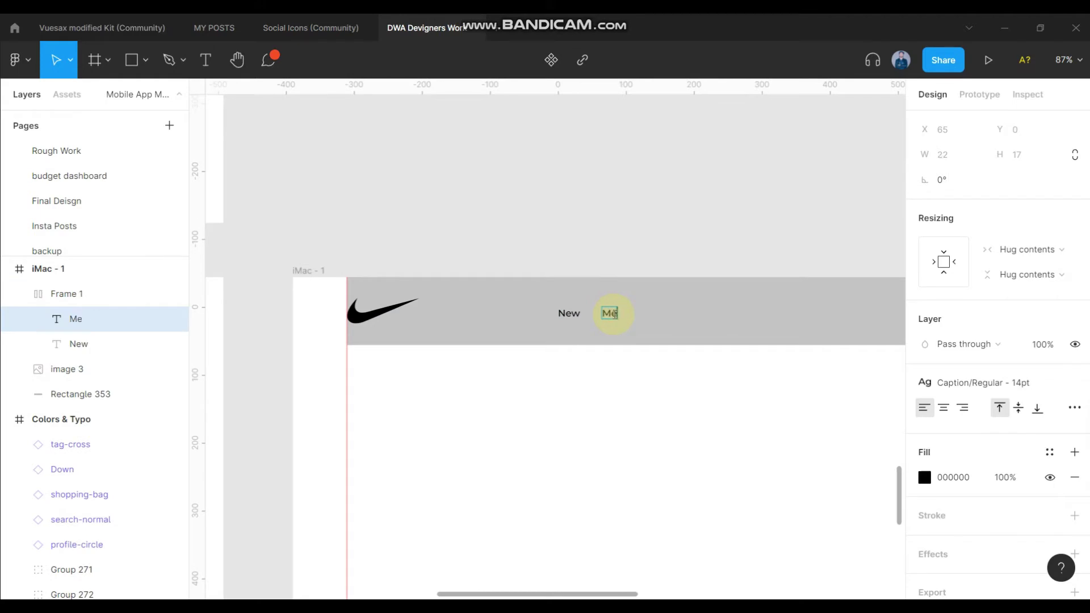
key(Escape)
key(ctrl+v)
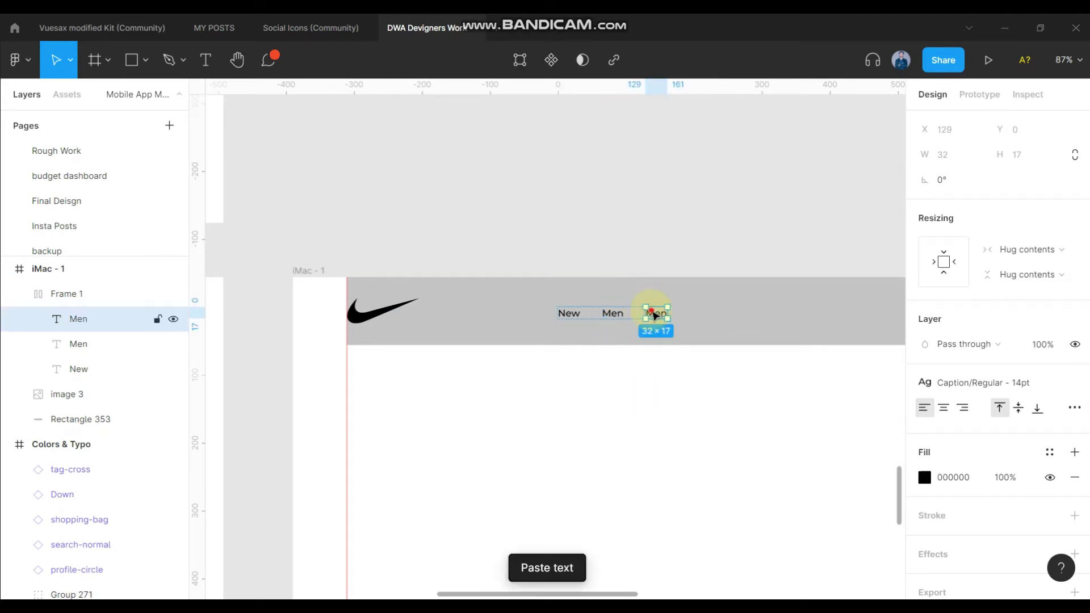
double_click(653, 313)
text(Women)
key(Escape)
key(ctrl+v)
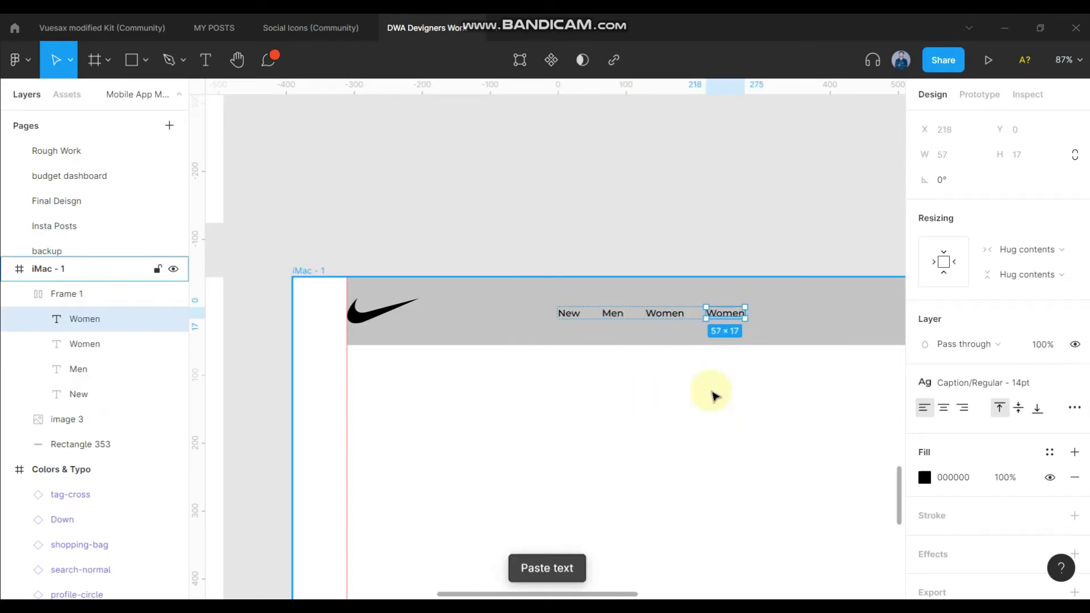
double_click(729, 315)
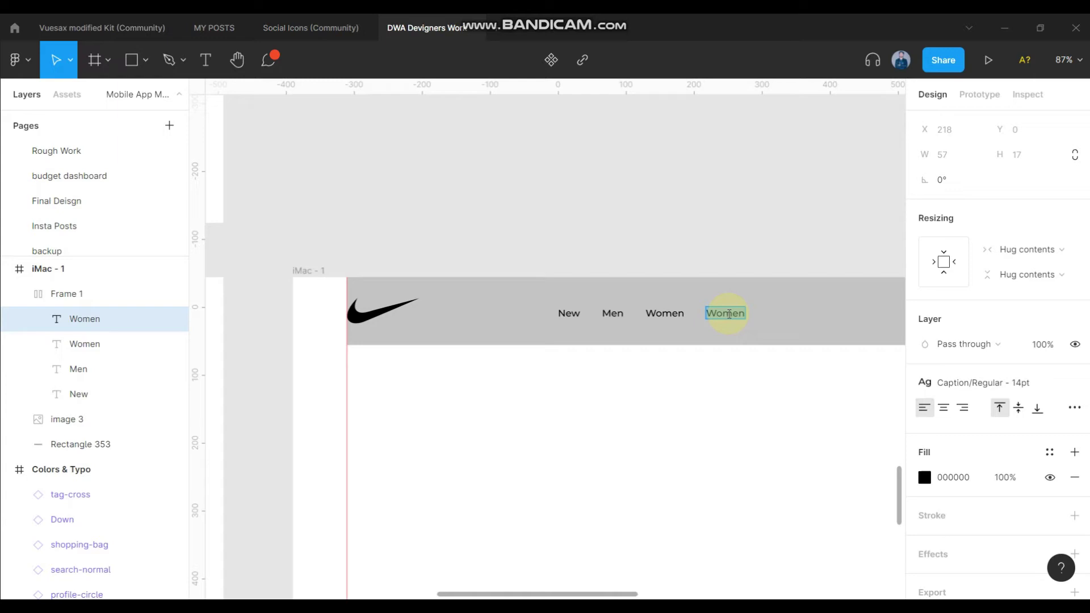
text(Kids)
key(Escape)
click(688, 452)
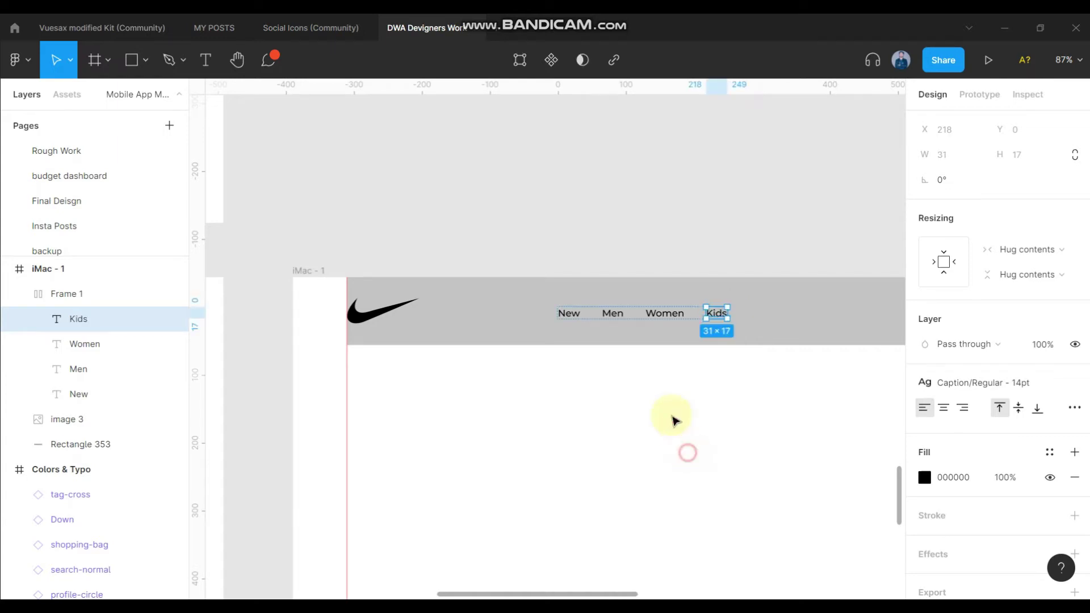
Duplicate the nav links row Frame 1 to the right of the original.
scroll(673, 418, right, 3)
click(574, 318)
drag(574, 318, 774, 324)
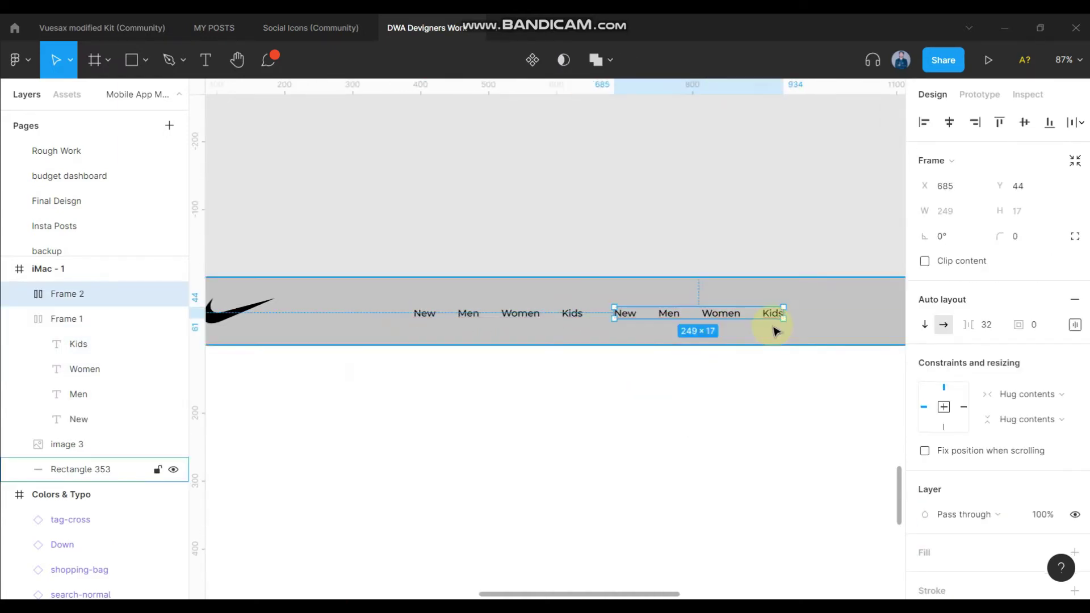
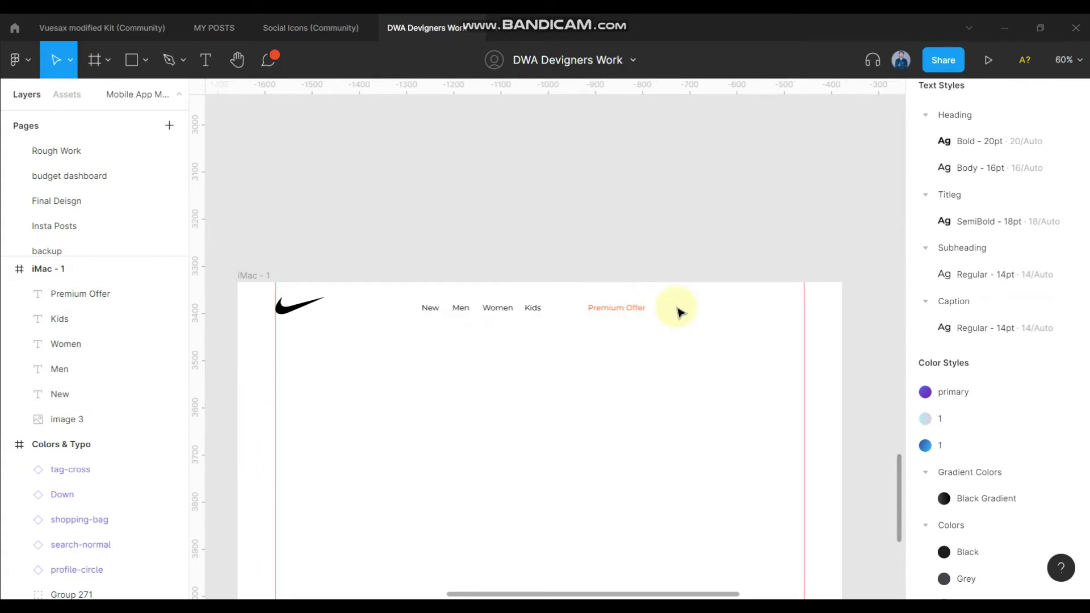
Copy the search, bag and profile icons into the nav bar's right end, aligned with the text.
scroll(736, 402, left, 5)
scroll(761, 313, down, 3)
scroll(785, 226, down, 3)
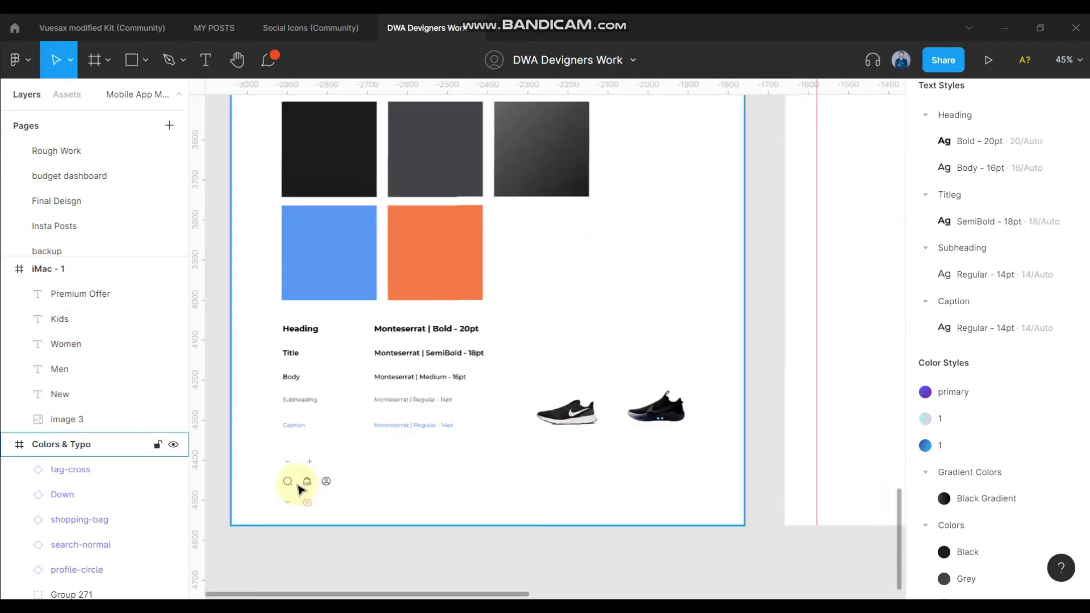
click(289, 480)
shift+click(303, 480)
shift+click(316, 480)
scroll(665, 366, up, 1)
scroll(665, 367, up, 5)
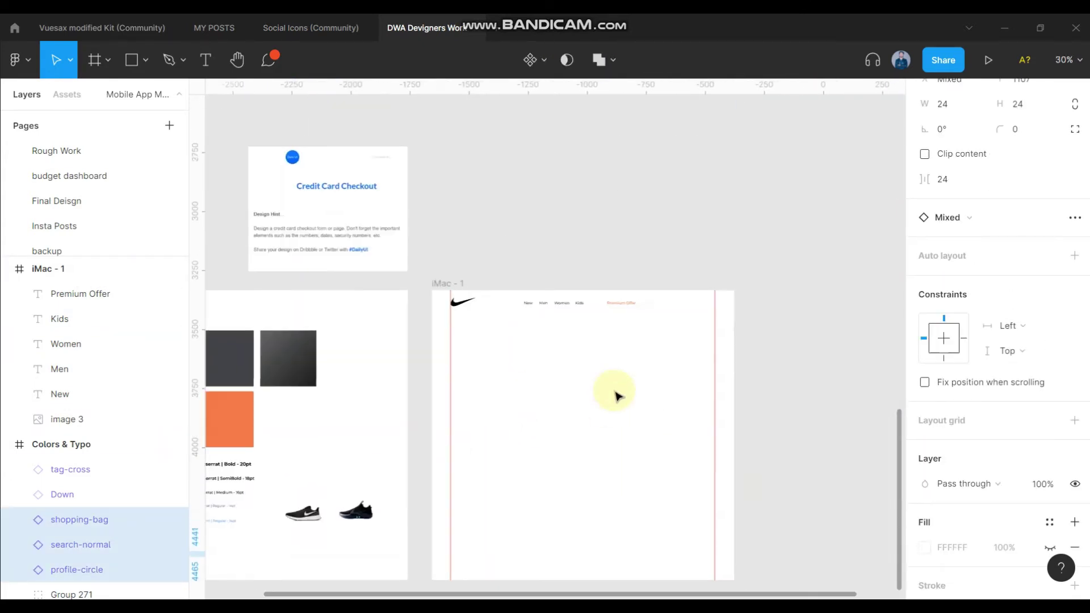
key(ctrl+v)
drag(587, 343, 813, 316)
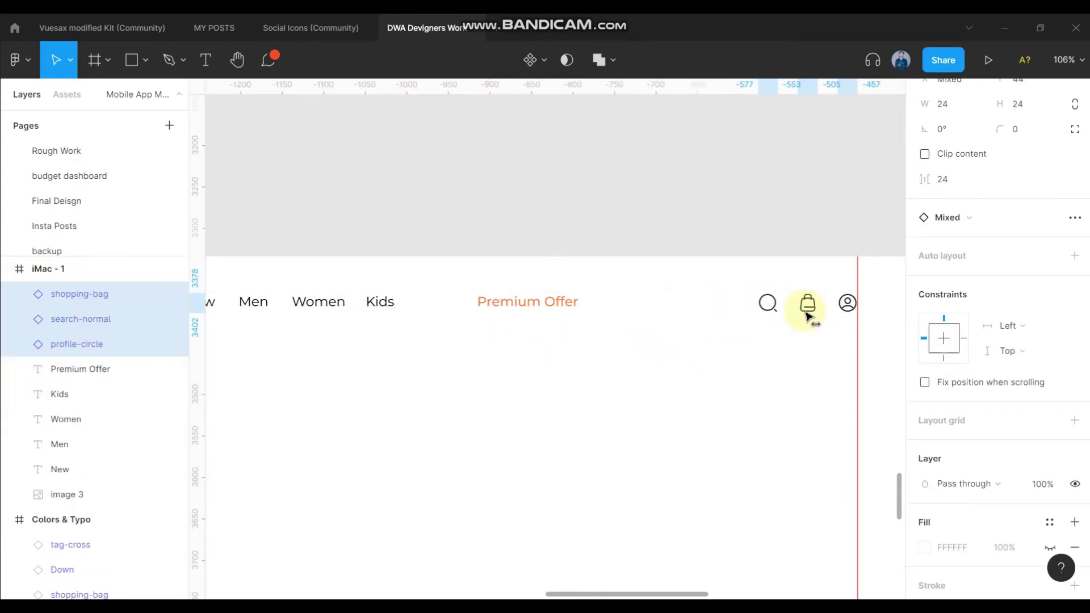
Centre Premium Offer and shift the New, Men, Women, Kids links about 80 px right.
scroll(792, 340, down, 3)
scroll(764, 377, left, 2)
key(Escape)
scroll(824, 316, up, 2)
click(825, 317)
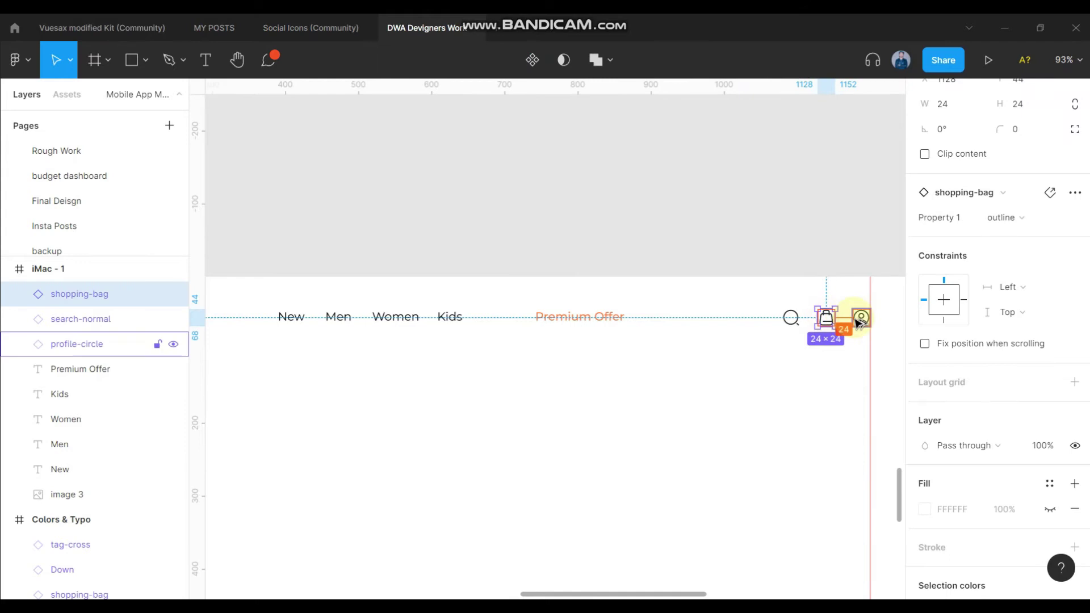
scroll(738, 327, left, 2)
key(Escape)
scroll(689, 335, down, 3)
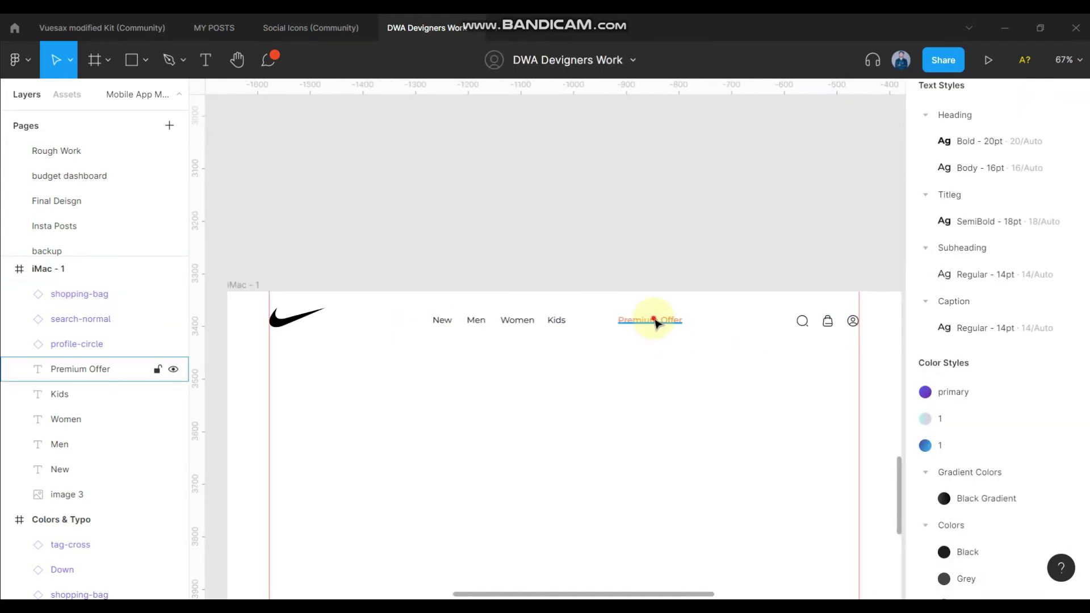
drag(653, 319, 701, 323)
drag(590, 296, 428, 349)
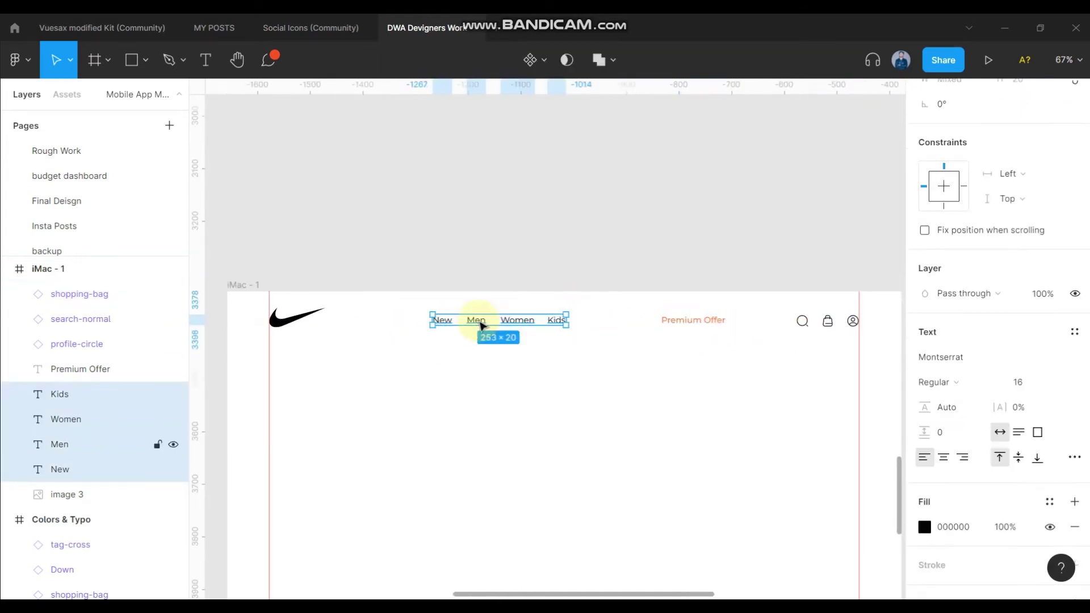
drag(480, 318, 525, 326)
click(638, 357)
scroll(670, 355, down, 3)
Detach Premium Offer's text style and set it to Medium Italic.
click(687, 338)
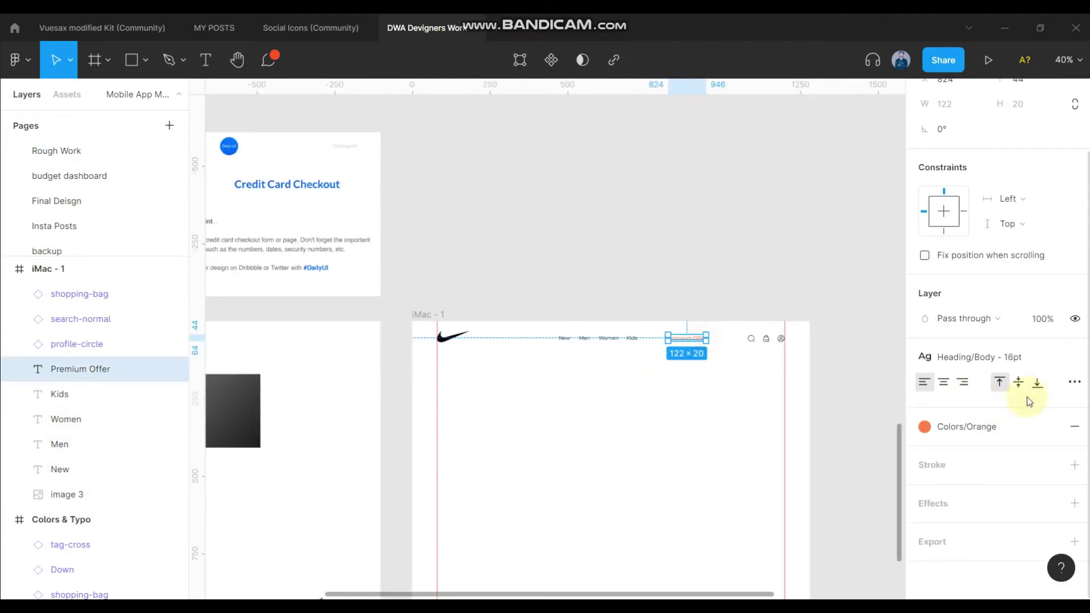
click(1075, 357)
click(949, 409)
click(962, 503)
click(698, 350)
scroll(696, 378, up, 3)
scroll(625, 369, down, 1)
Check the eight nav items together, then pick the Rectangle shape tool.
drag(494, 312, 846, 350)
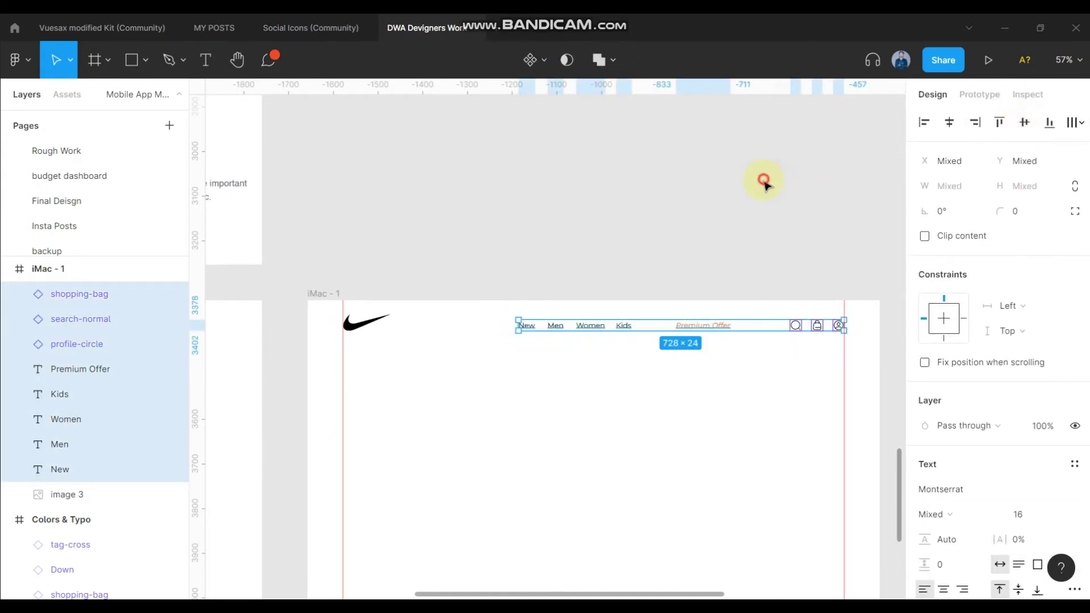
click(764, 182)
scroll(628, 297, down, 3)
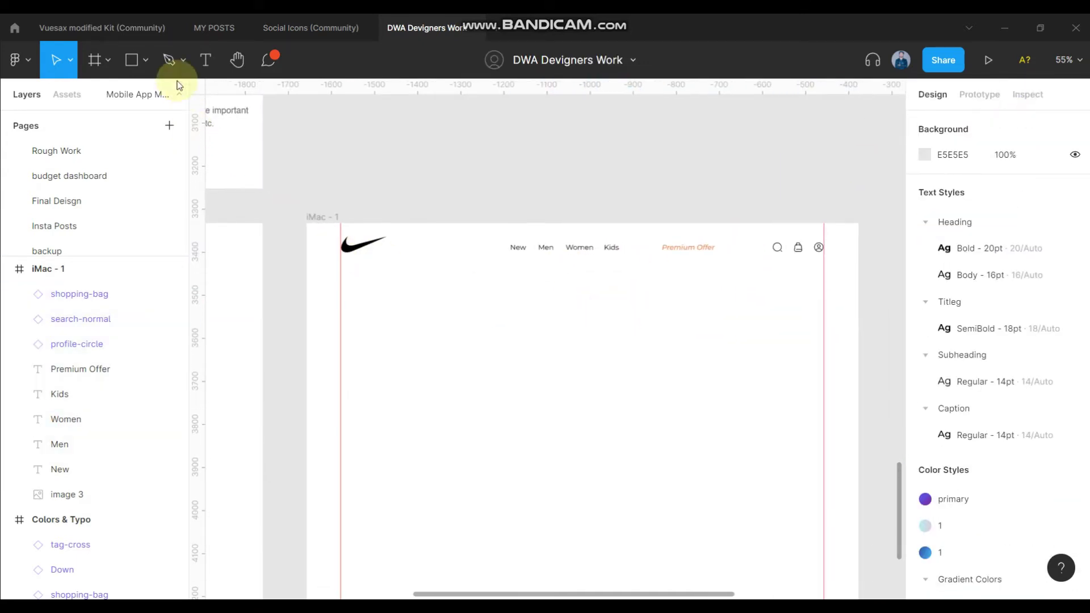
click(145, 60)
click(119, 97)
click(145, 60)
Draw a wide banner rectangle just under the nav bar.
click(119, 97)
mouse_move(341, 292)
mouse_down()
mouse_move(766, 336)
mouse_move(823, 353)
mouse_up()
drag(438, 321, 450, 301)
scroll(528, 348, down, 3)
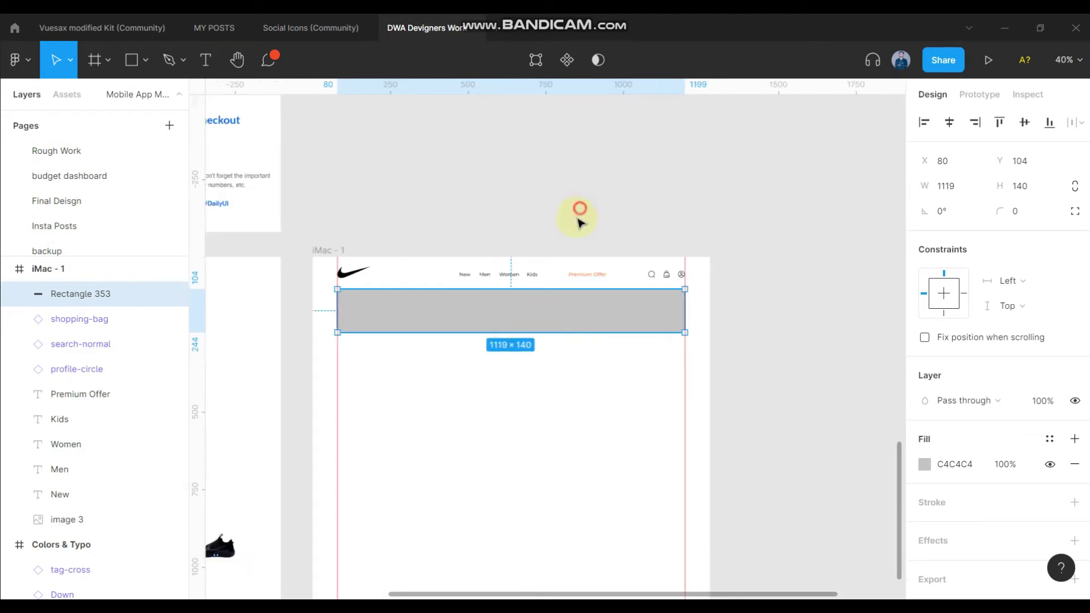
click(577, 214)
Fill the banner with a landscape Unsplash 'nike' photo of a row of shoes.
right_click(793, 219)
click(830, 339)
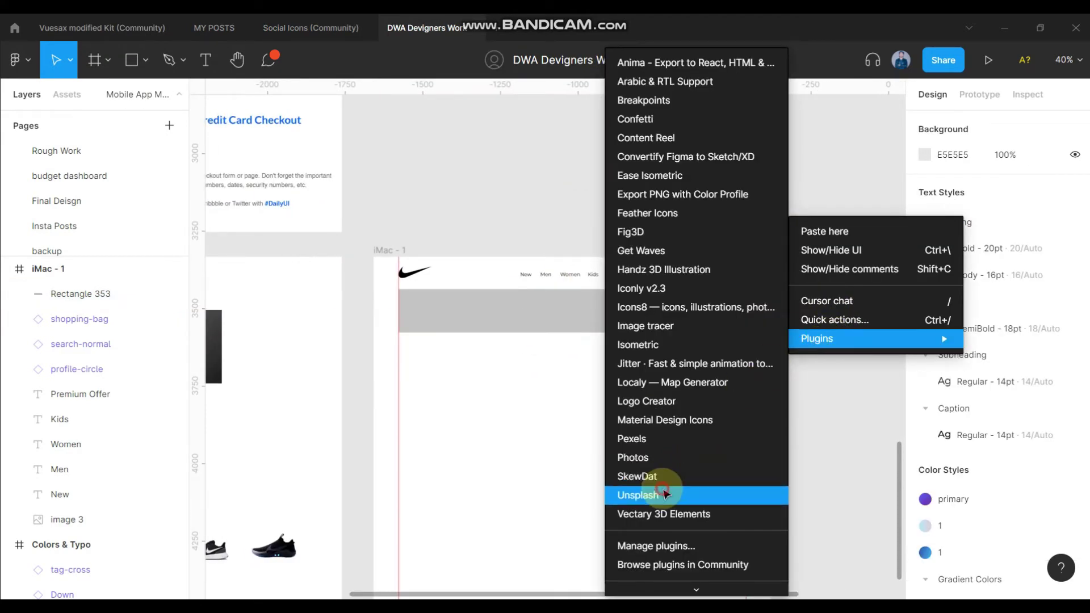
click(682, 496)
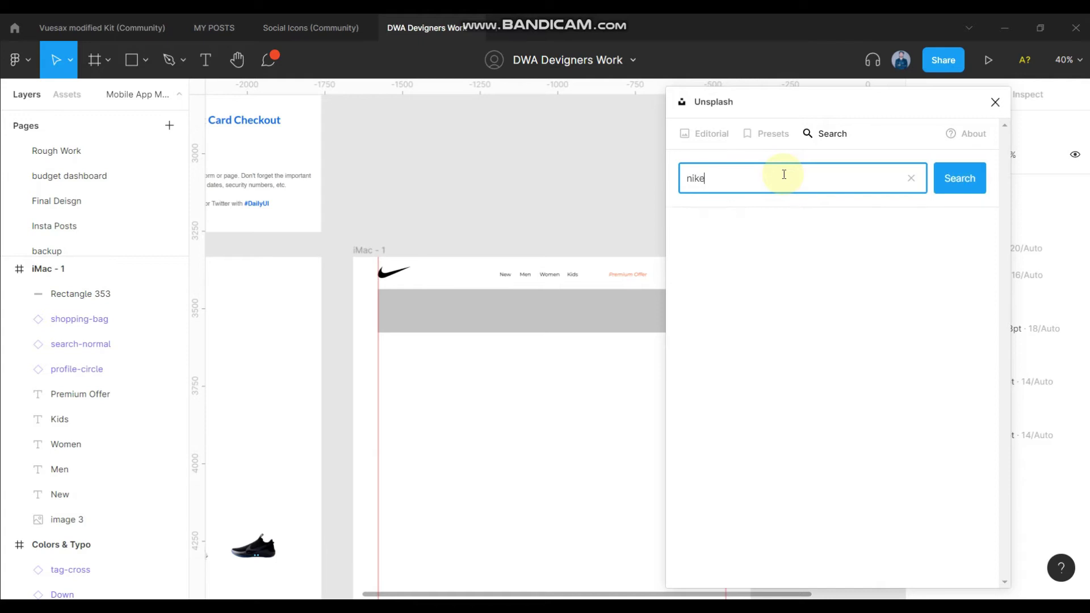
text(nike)
key(Return)
click(774, 226)
click(769, 260)
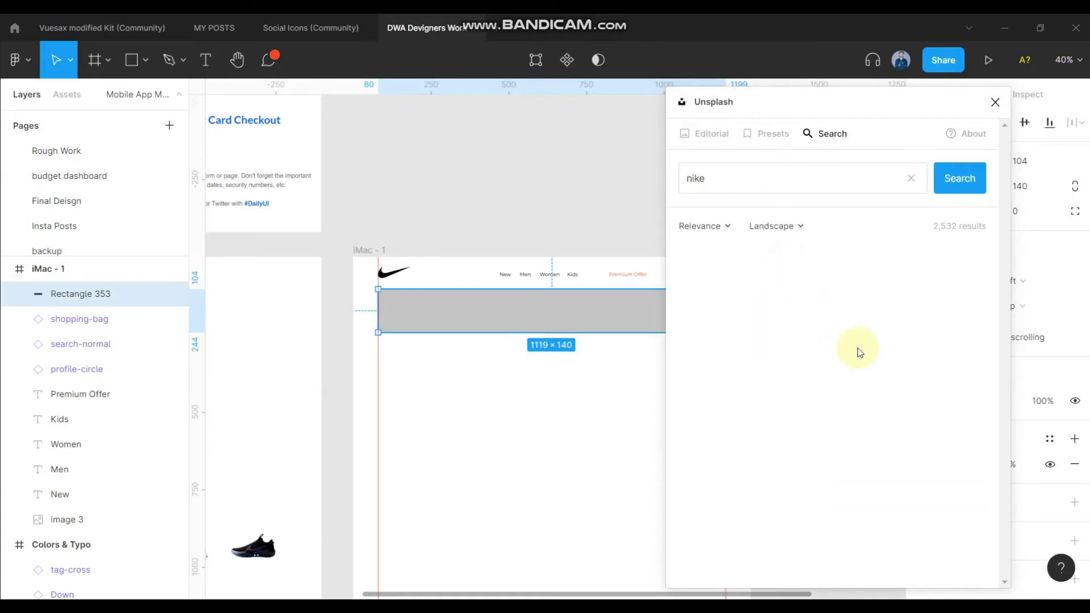
scroll(852, 355, down, 15)
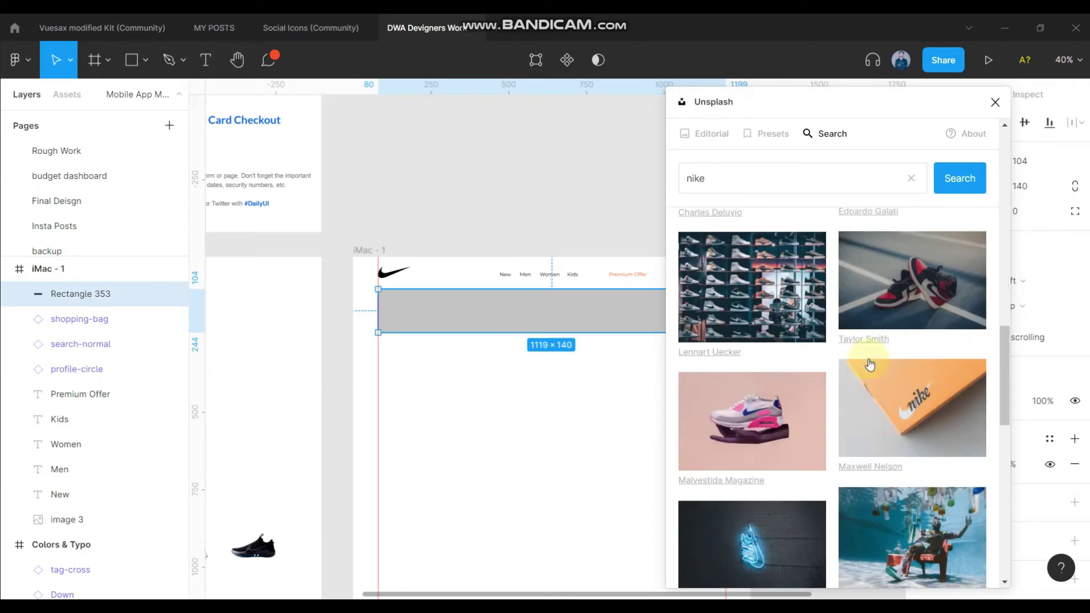
scroll(869, 366, down, 10)
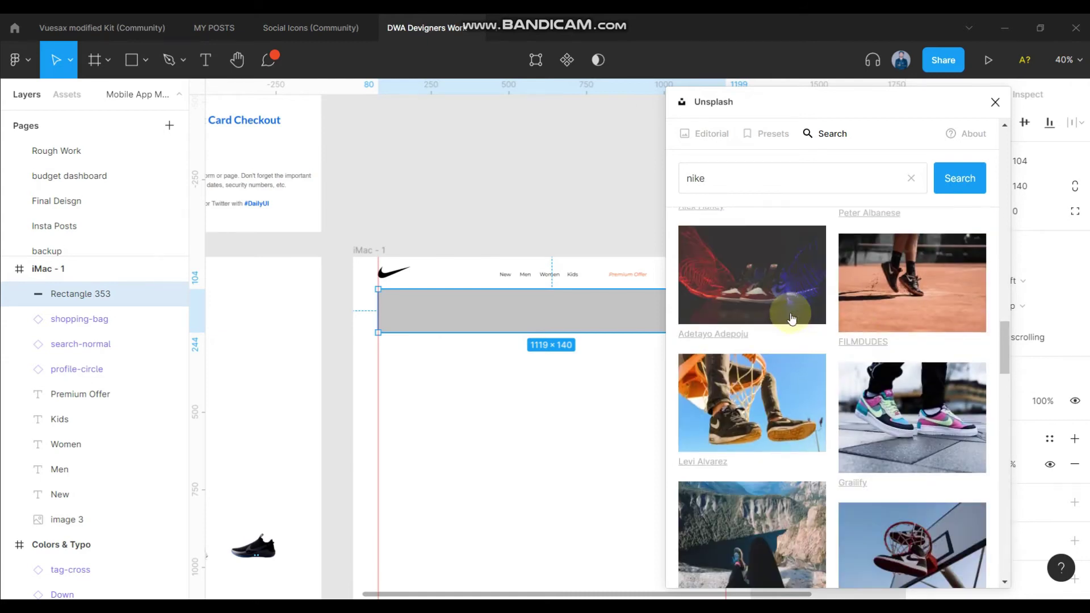
click(914, 359)
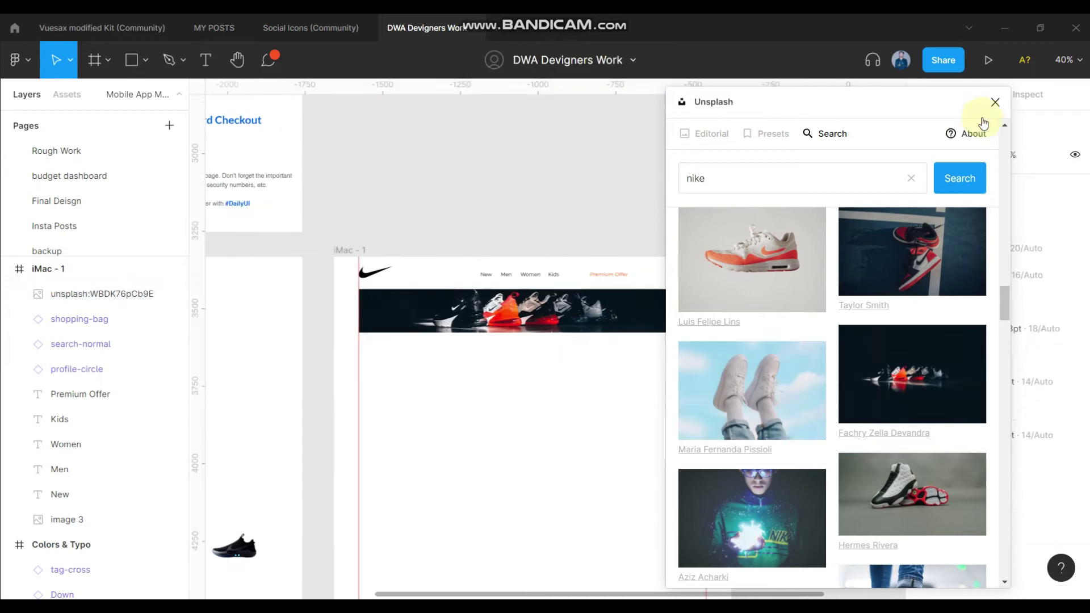
click(995, 102)
scroll(575, 307, up, 3)
Place a copy of Premium Offer on the banner, white at size 24.
click(672, 254)
drag(672, 253, 751, 318)
key(i)
click(735, 381)
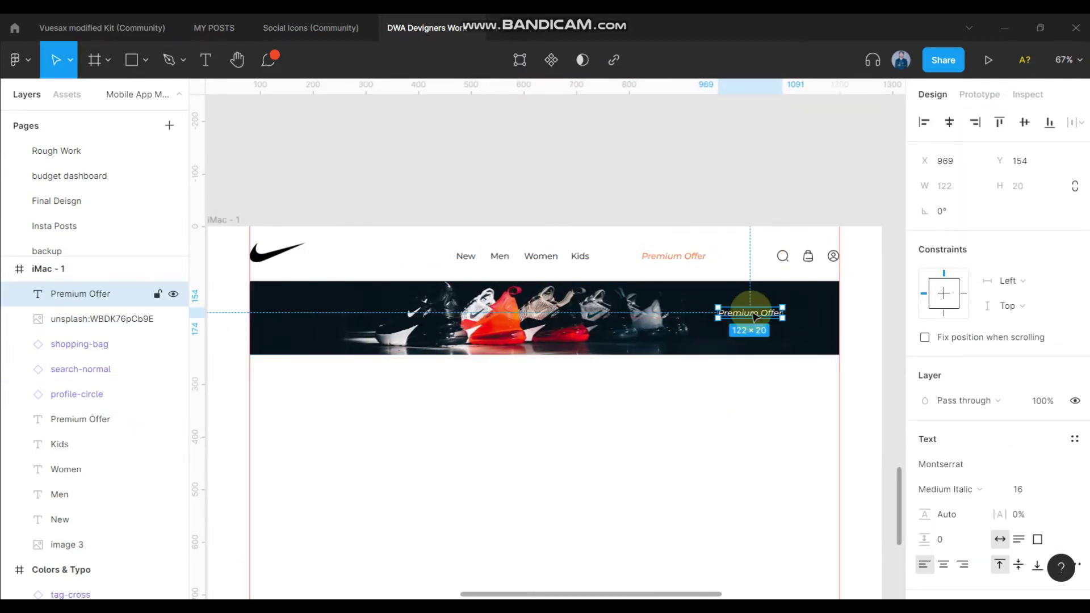
text(24)
key(Return)
scroll(756, 341, up, 3)
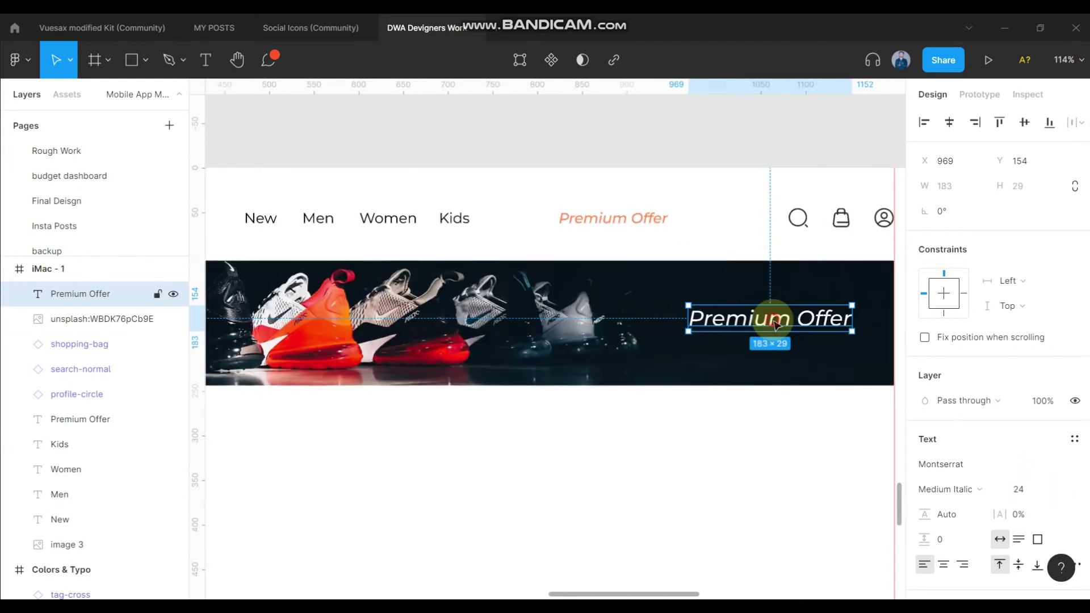
Retype the copy as BRANDS and duplicate it below as STANDOUT.
double_click(775, 312)
text(B)
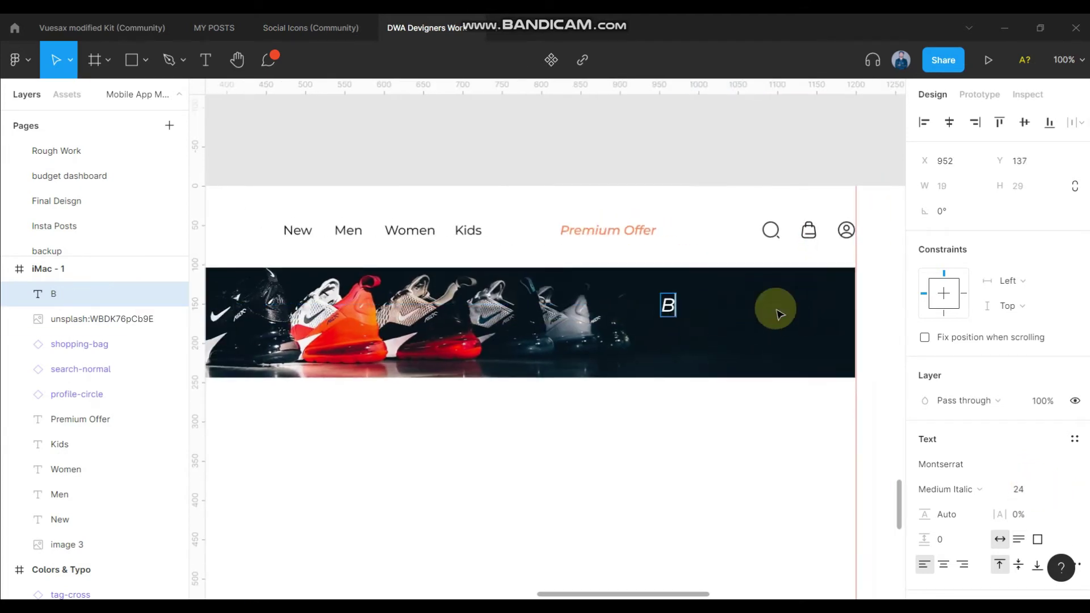
key(Escape)
drag(713, 305, 713, 340)
key(Return)
text(s)
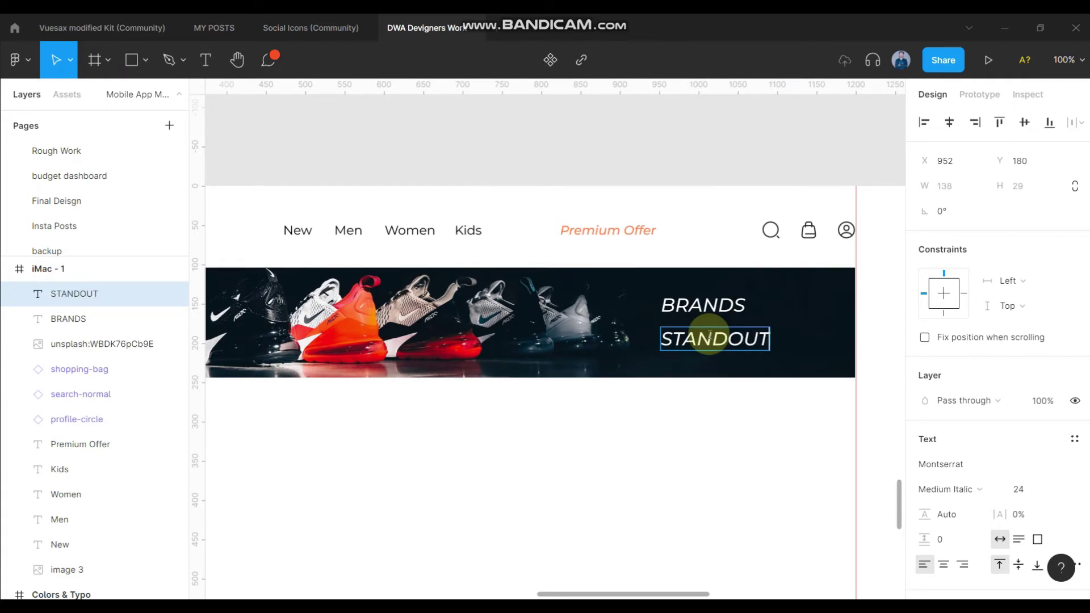
text(TANDOUT)
key(Escape)
Make BRANDS ExtraBold Italic.
click(704, 305)
click(948, 489)
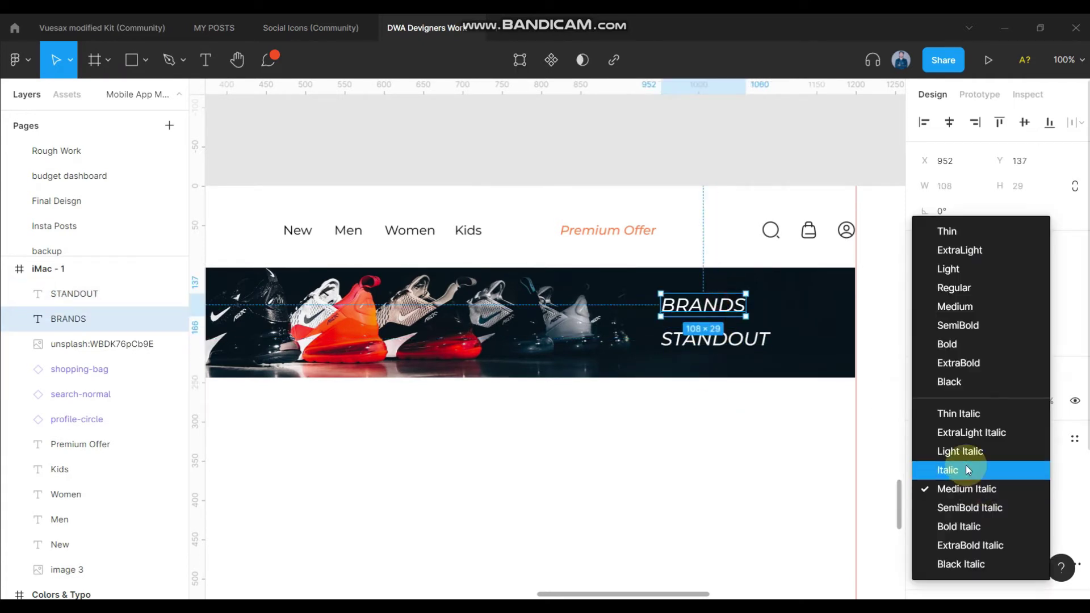
click(978, 543)
Give STANDOUT a white outside stroke and remove its fill for outline text.
click(74, 293)
scroll(959, 492, down, 3)
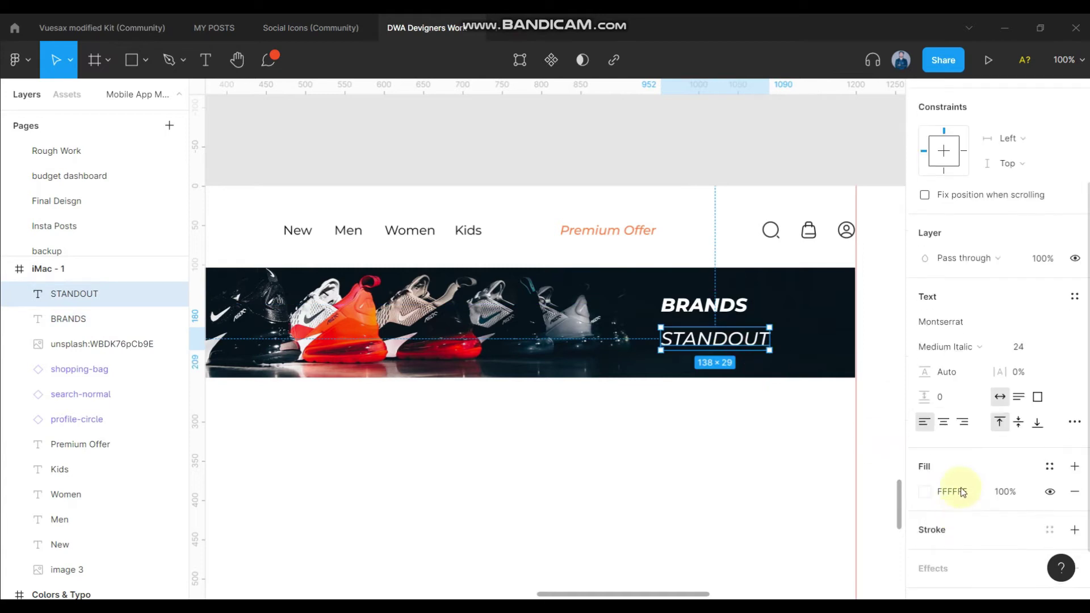
click(926, 556)
drag(809, 325, 694, 163)
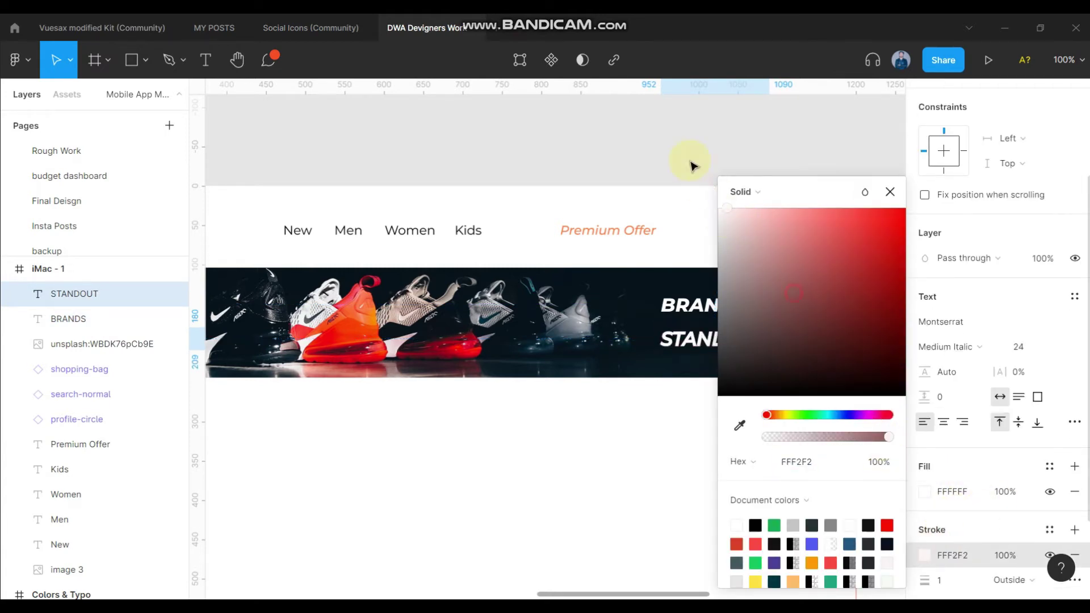
scroll(949, 453, down, 1)
click(1075, 376)
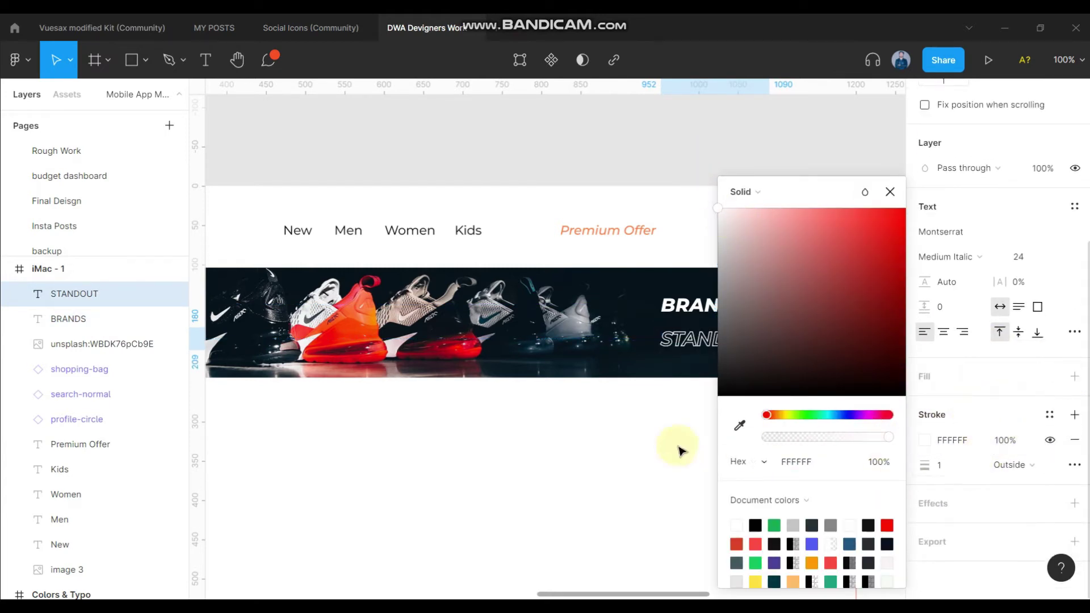
click(1014, 465)
click(1017, 430)
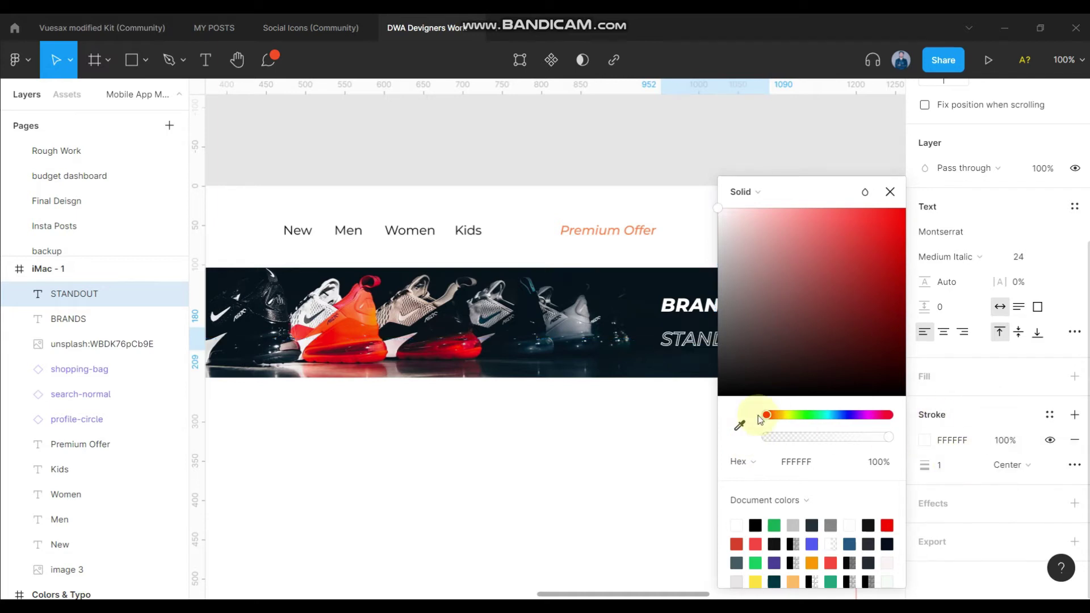
click(947, 462)
text(2)
key(Return)
click(1014, 465)
click(1017, 499)
click(646, 445)
Group the banner photo with the BRANDS and STANDOUT headings.
click(684, 339)
scroll(684, 339, up, 3)
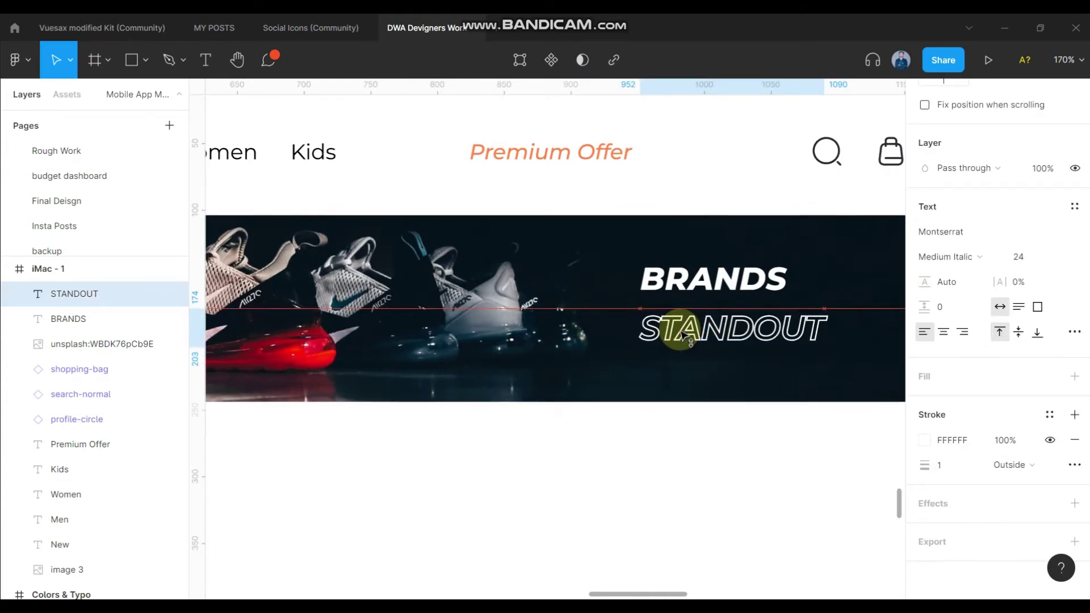
shift+click(693, 291)
click(718, 409)
click(722, 335)
scroll(727, 334, up, 3)
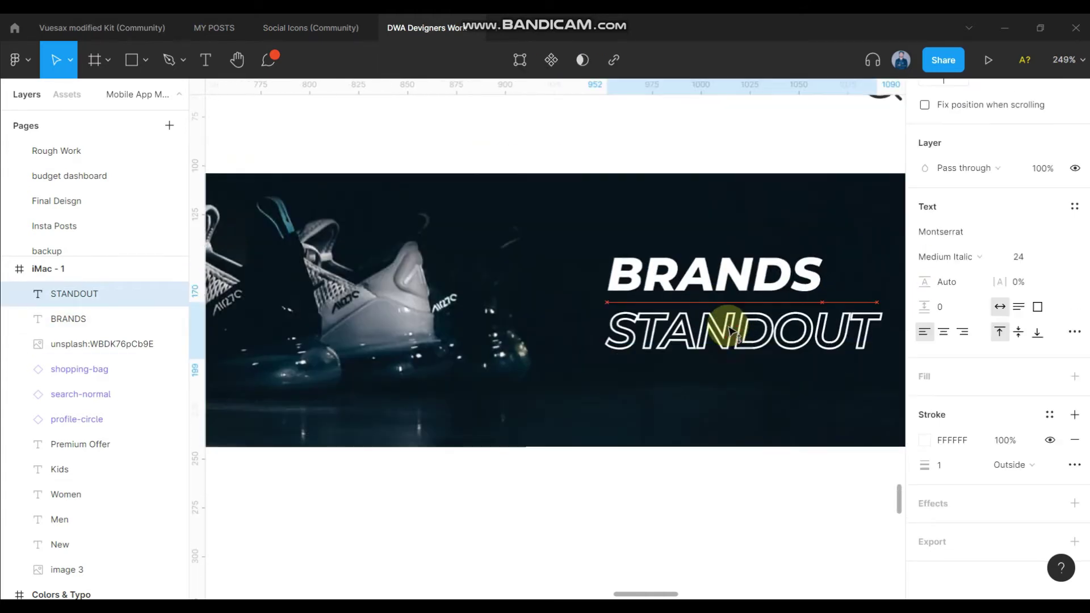
shift+click(730, 275)
scroll(738, 369, down, 8)
click(759, 409)
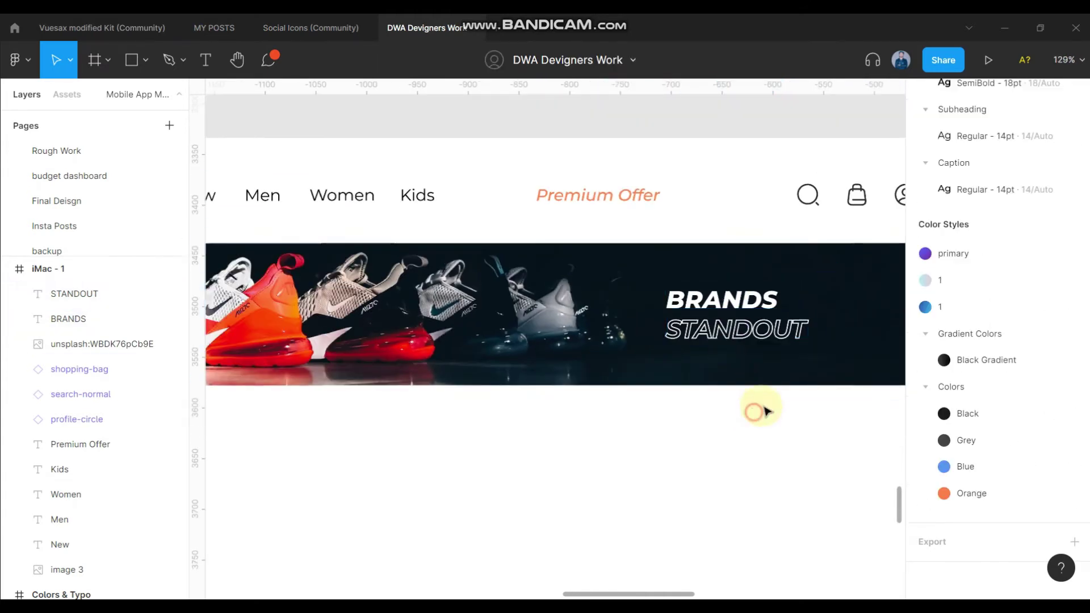
drag(761, 418, 456, 352)
key(ctrl+g)
click(628, 428)
scroll(628, 428, left, 3)
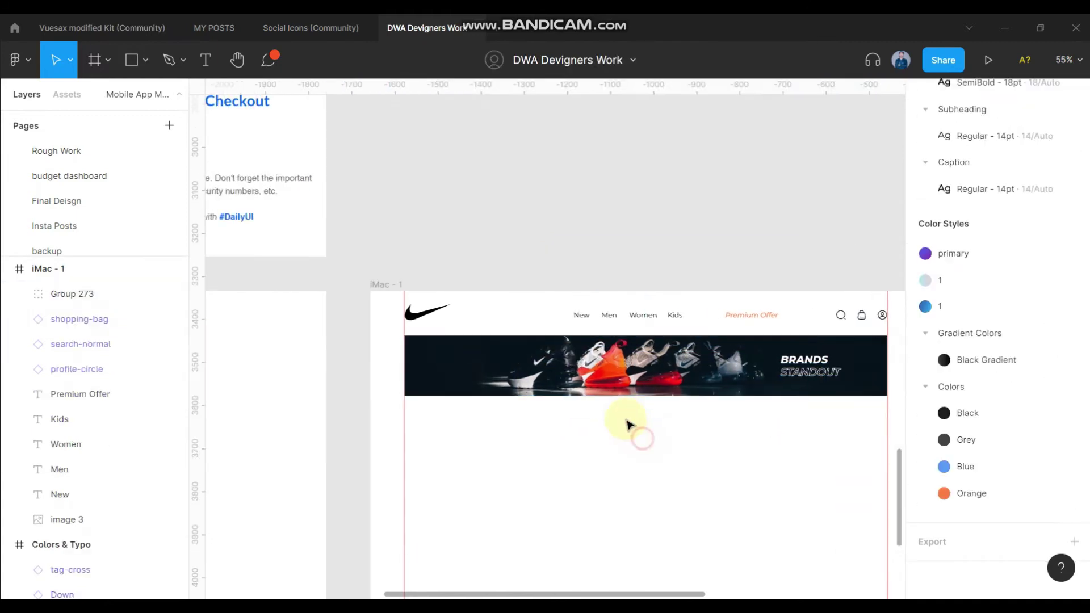
Paste a copy of the banner photo below it, stretch it to 618 px tall, and remove its image fill.
scroll(571, 404, down, 3)
scroll(653, 378, down, 2)
double_click(653, 301)
key(ctrl+c)
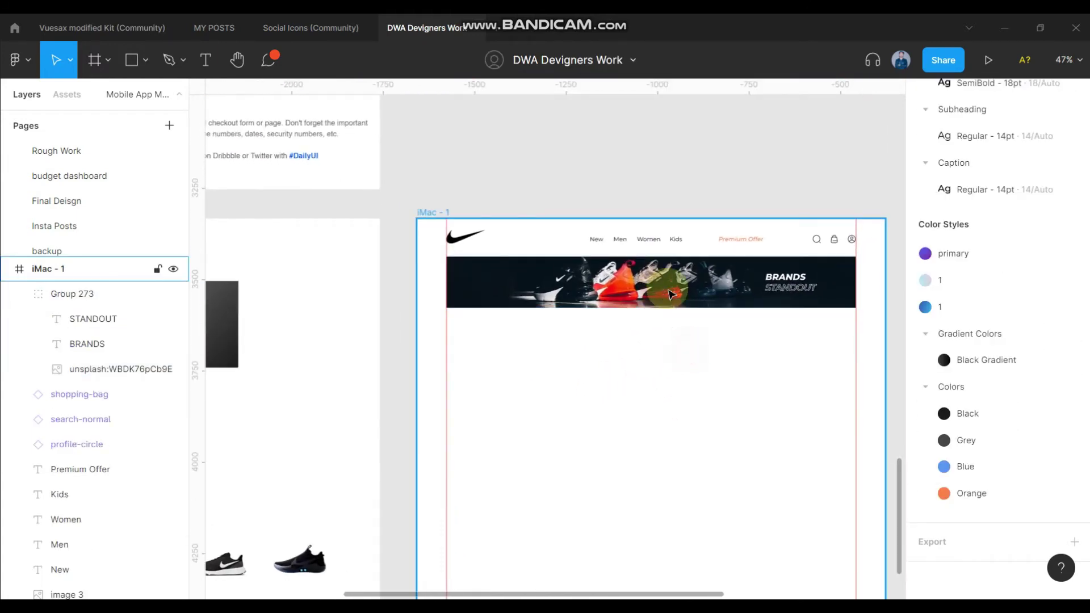
key(ctrl+v)
drag(658, 339, 667, 298)
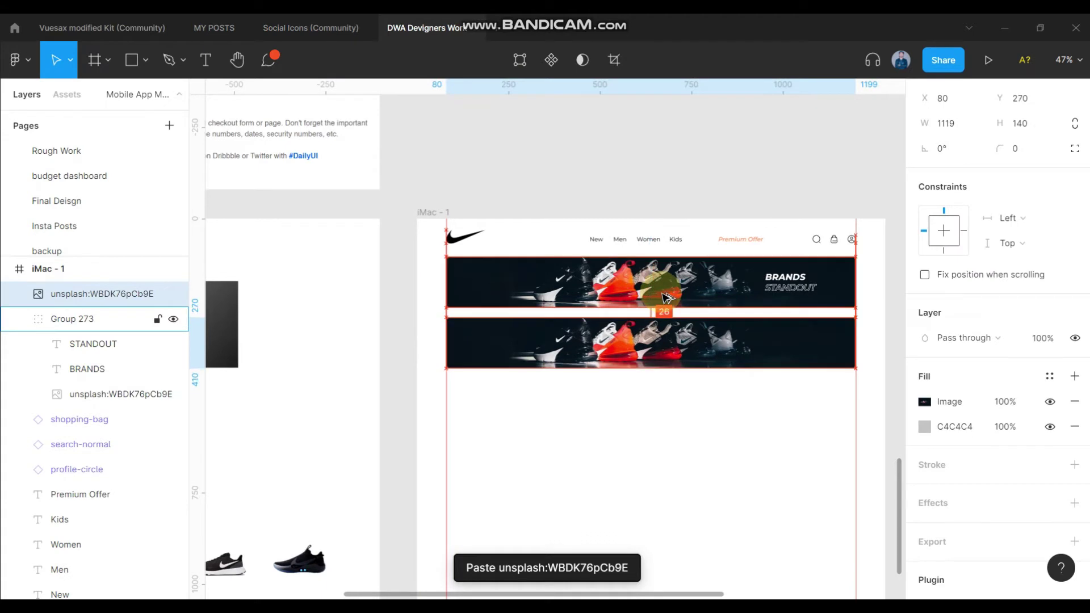
drag(703, 367, 704, 533)
scroll(711, 445, down, 2)
click(1075, 404)
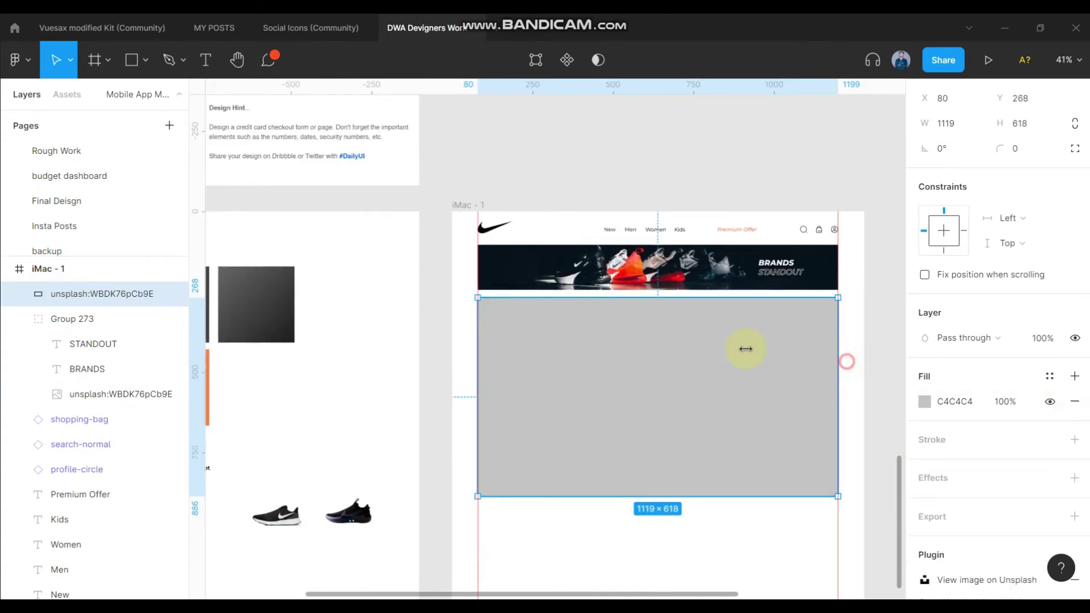
Narrow the grey block and duplicate it to the right as a 435 px wide panel.
scroll(638, 328, right, 1)
drag(827, 323, 807, 335)
drag(619, 341, 713, 344)
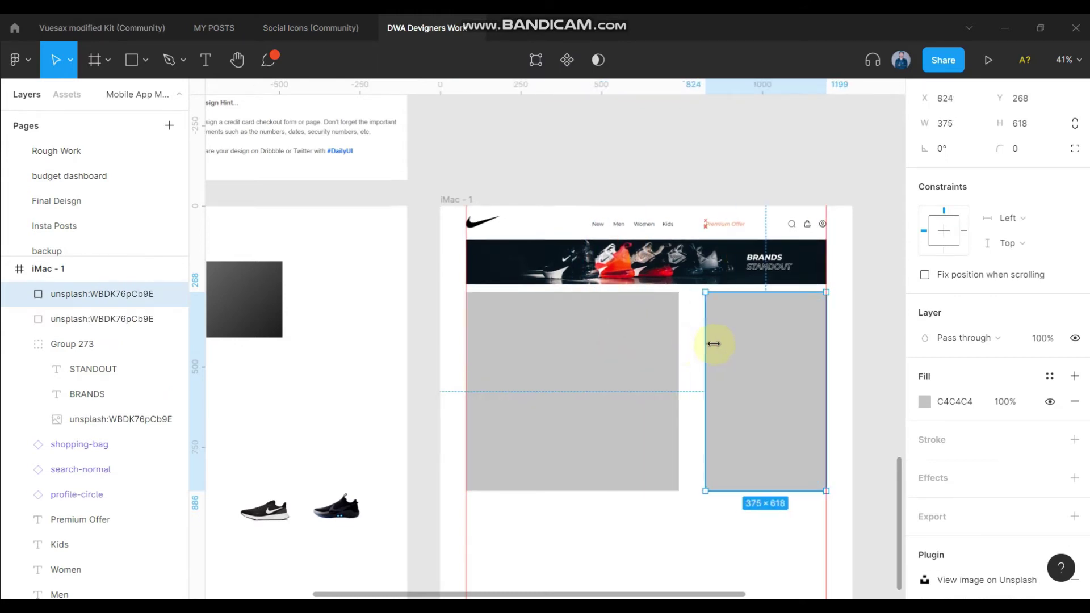
scroll(669, 348, up, 1)
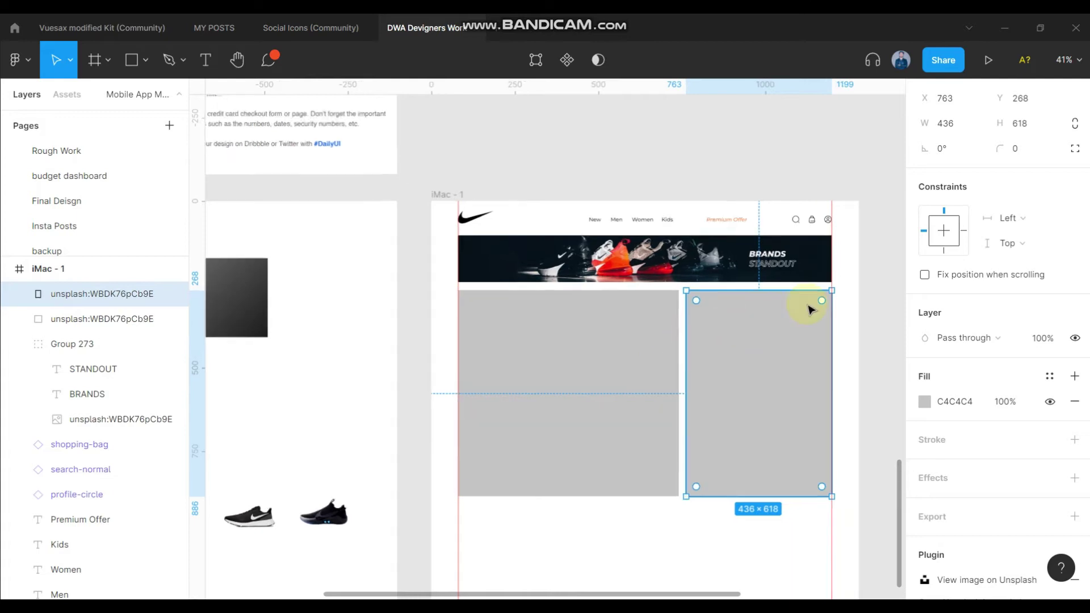
scroll(786, 300, up, 10)
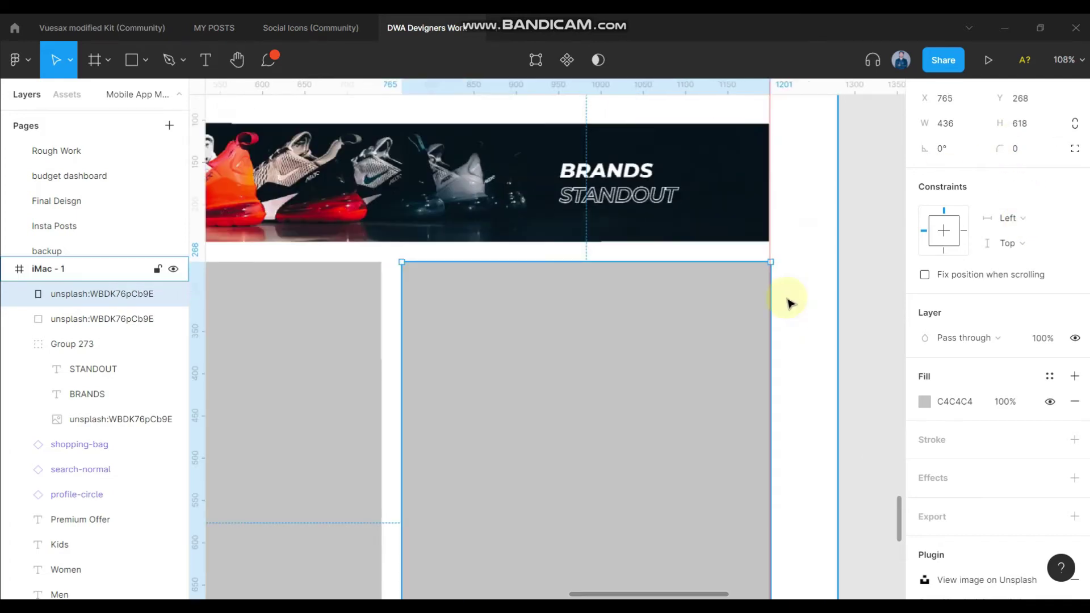
drag(725, 290, 768, 299)
scroll(821, 321, down, 10)
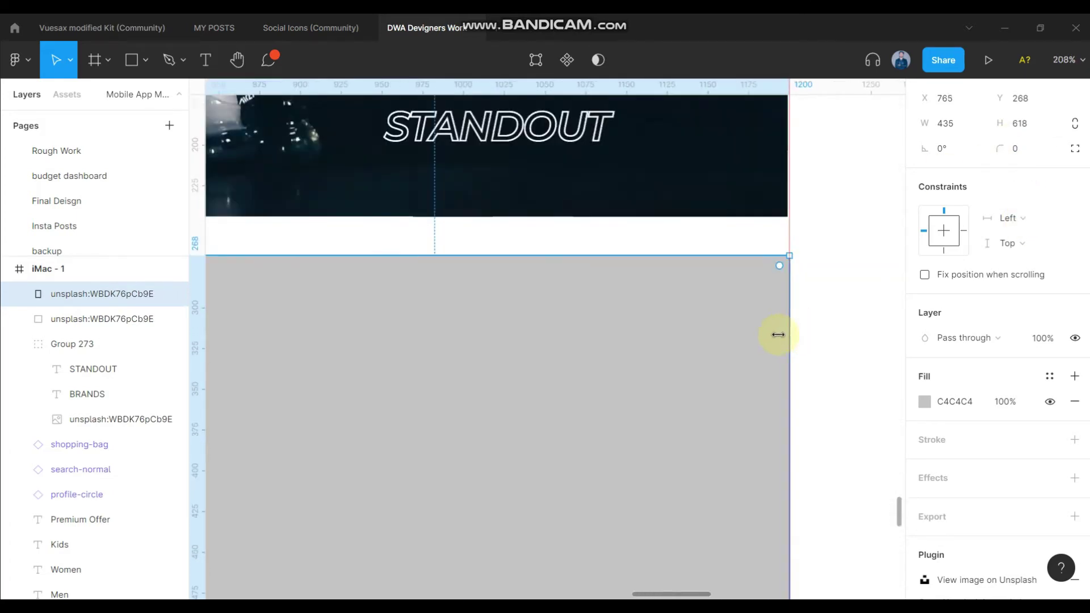
click(804, 357)
scroll(568, 405, up, 2)
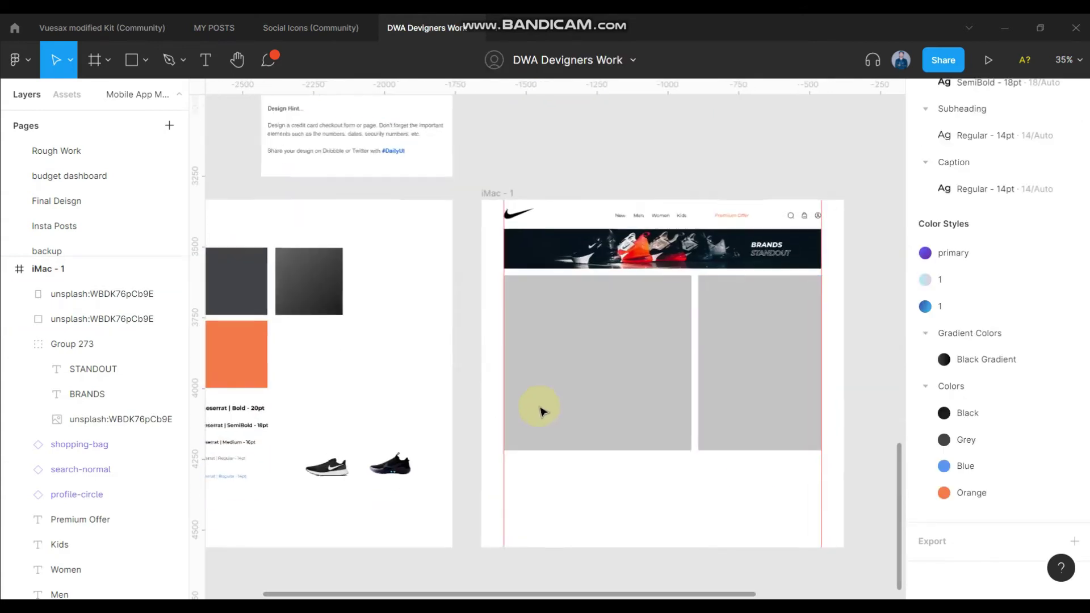
scroll(675, 477, down, 2)
Duplicate the 'New' nav text onto the left panel as CHECKOUT in Titleg/SemiBold - 18pt, nudged up.
scroll(642, 295, up, 1)
drag(612, 182, 488, 271)
scroll(488, 273, up, 3)
scroll(1043, 402, up, 1)
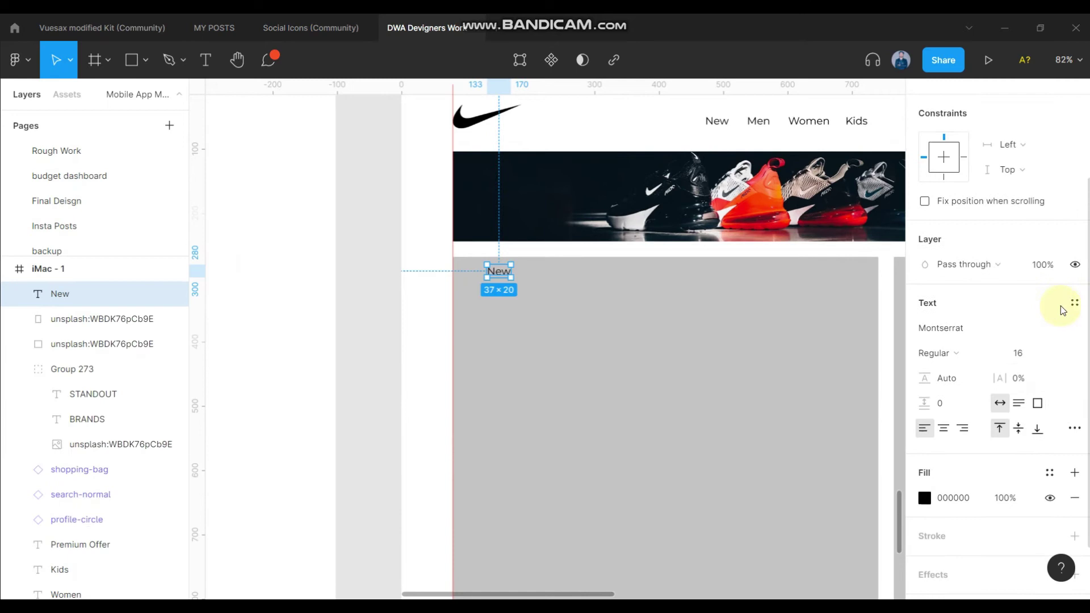
click(1072, 303)
click(979, 472)
scroll(514, 271, up, 2)
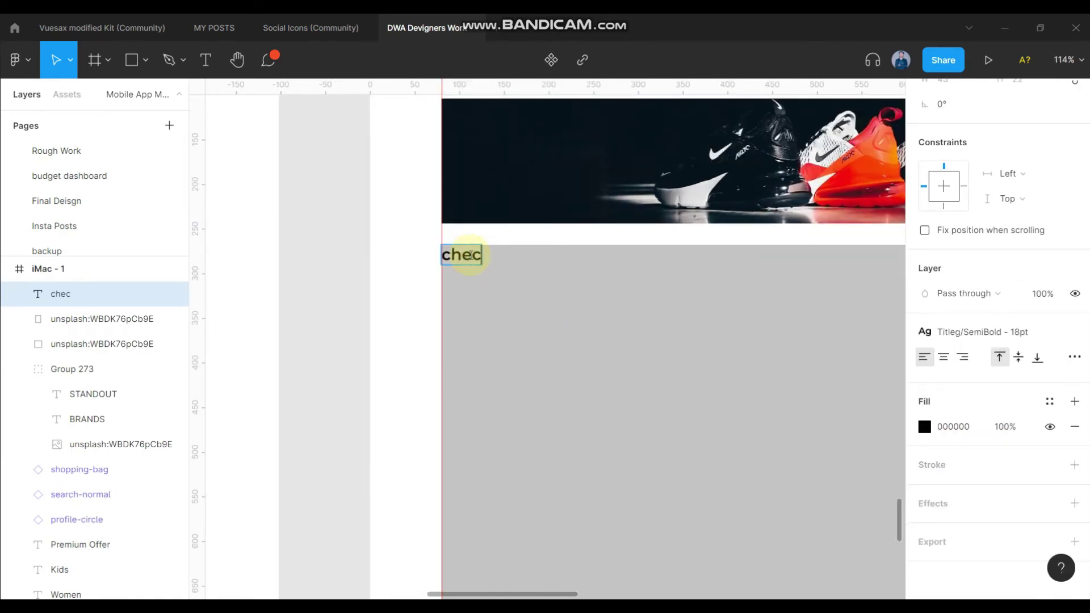
click(390, 282)
scroll(397, 278, down, 2)
click(449, 262)
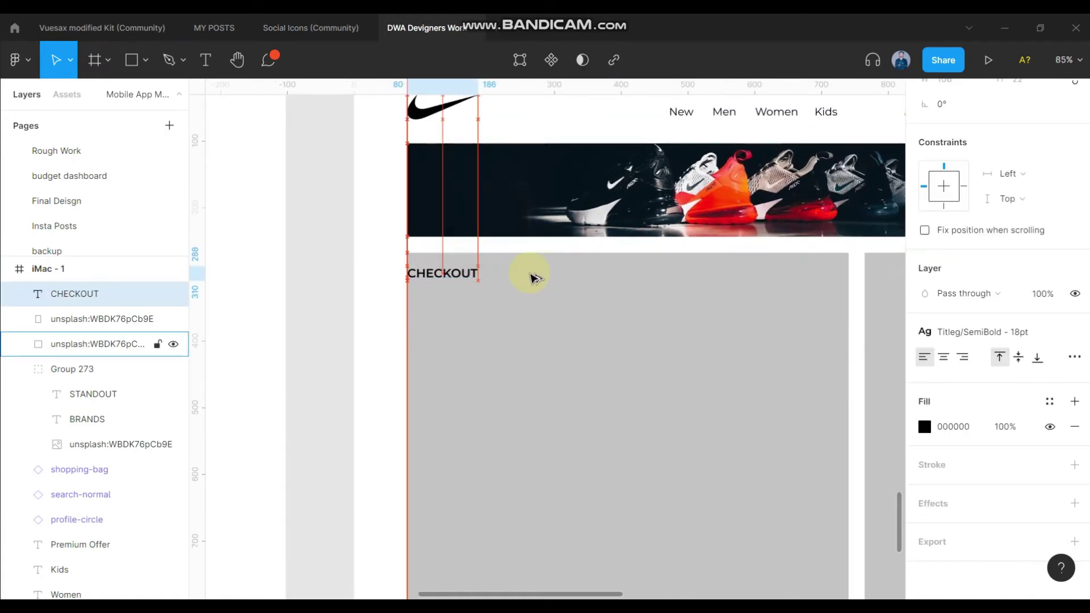
key(Up)
key(Up)
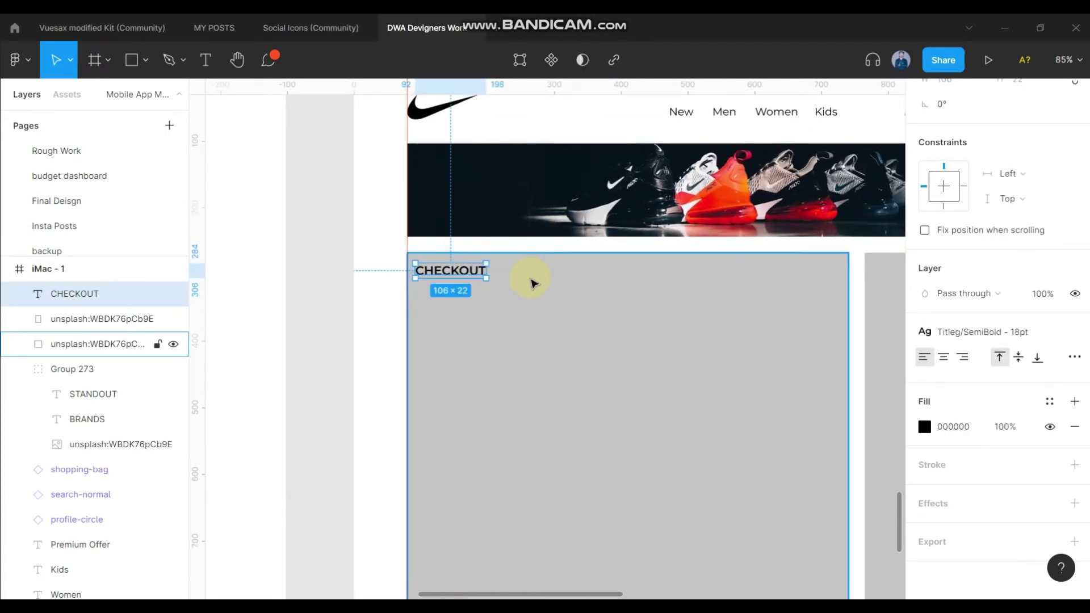
Draw a horizontal divider line under the CHECKOUT heading and set it to 10% opacity.
scroll(398, 290, down, 2)
click(328, 160)
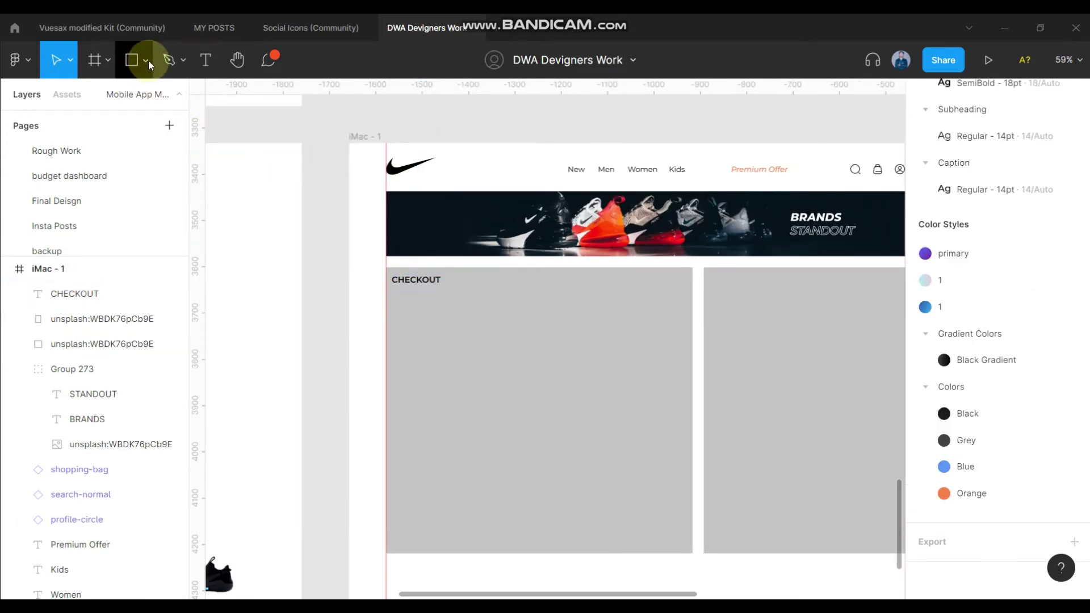
click(146, 60)
click(141, 114)
scroll(396, 301, up, 3)
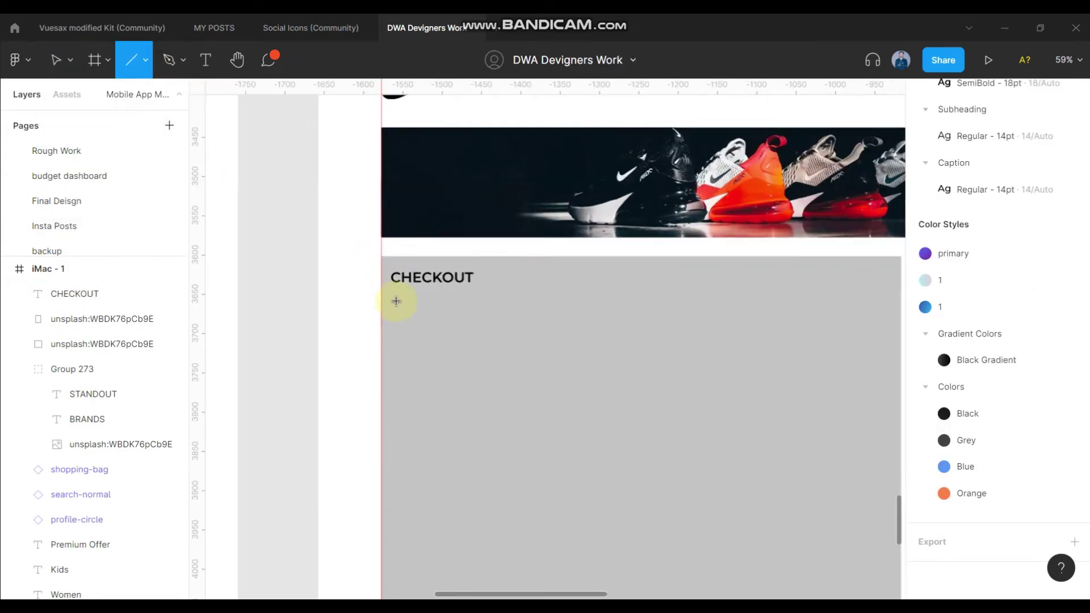
drag(393, 302, 761, 303)
drag(892, 314, 831, 304)
scroll(529, 305, left, 4)
scroll(593, 301, up, 5)
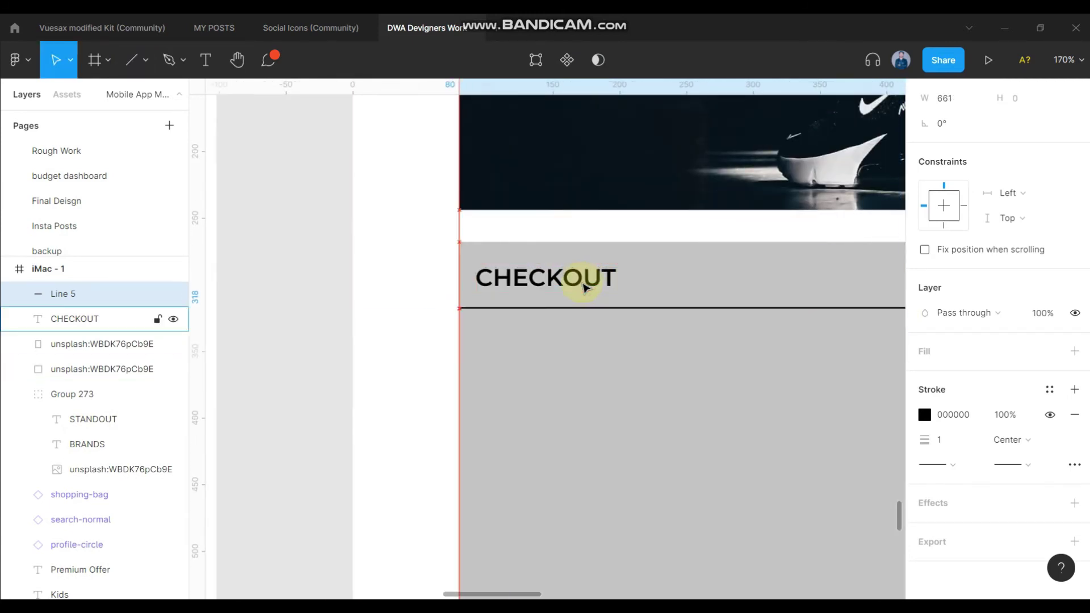
scroll(590, 301, down, 3)
key(1)
Copy the CHECKOUT heading and divider onto the right panel, shortening the copied divider to fit.
click(494, 285)
scroll(537, 335, down, 3)
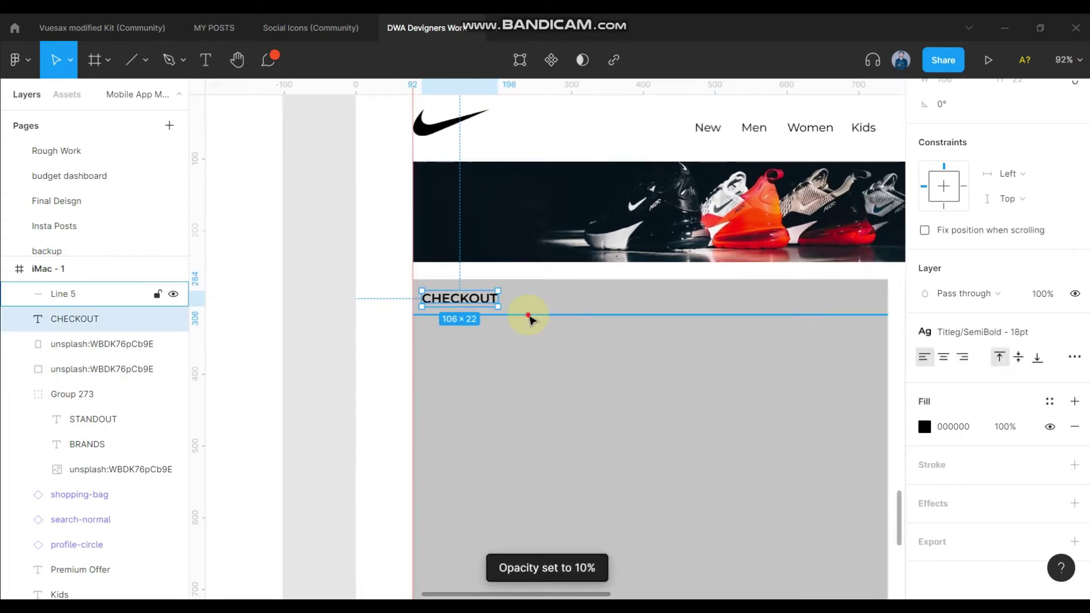
shift+click(528, 315)
scroll(528, 315, down, 3)
drag(482, 306, 766, 321)
scroll(776, 321, up, 5)
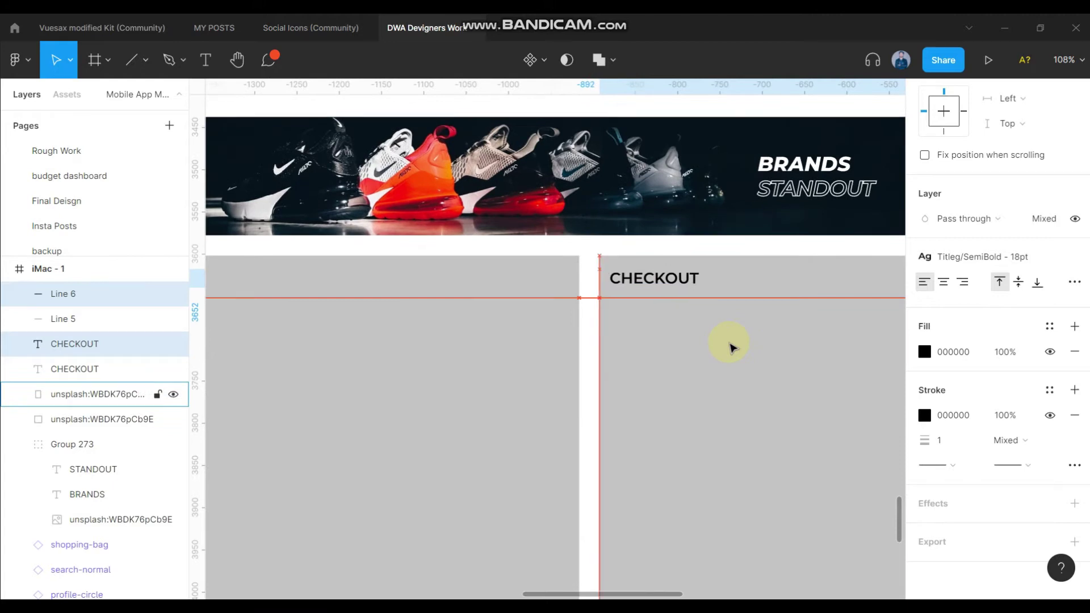
scroll(716, 364, down, 3)
click(880, 358)
scroll(795, 335, down, 1)
drag(727, 312, 679, 312)
scroll(678, 315, up, 6)
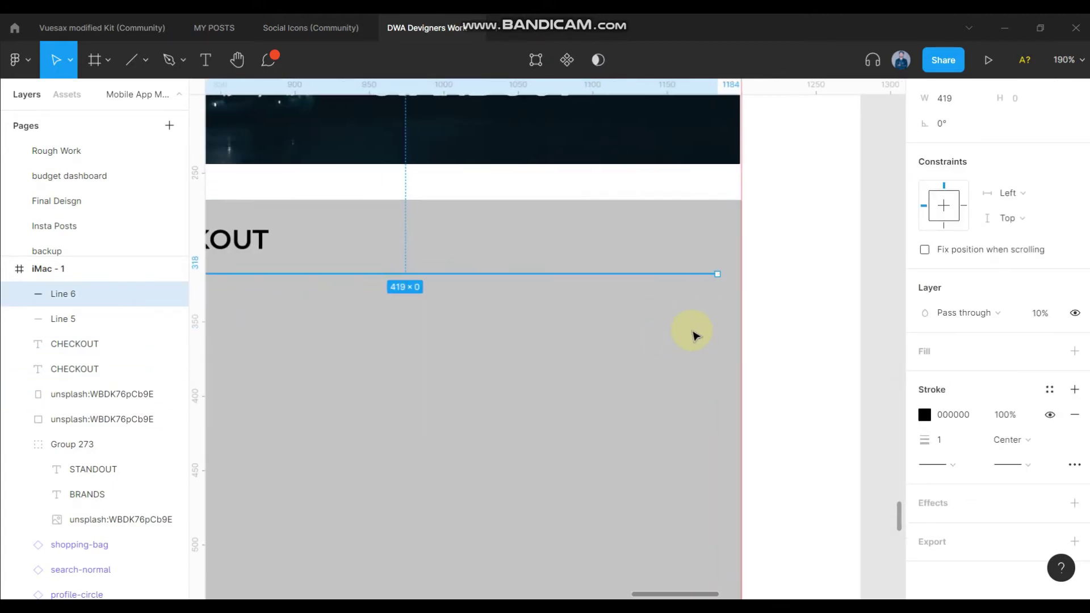
scroll(697, 336, down, 2)
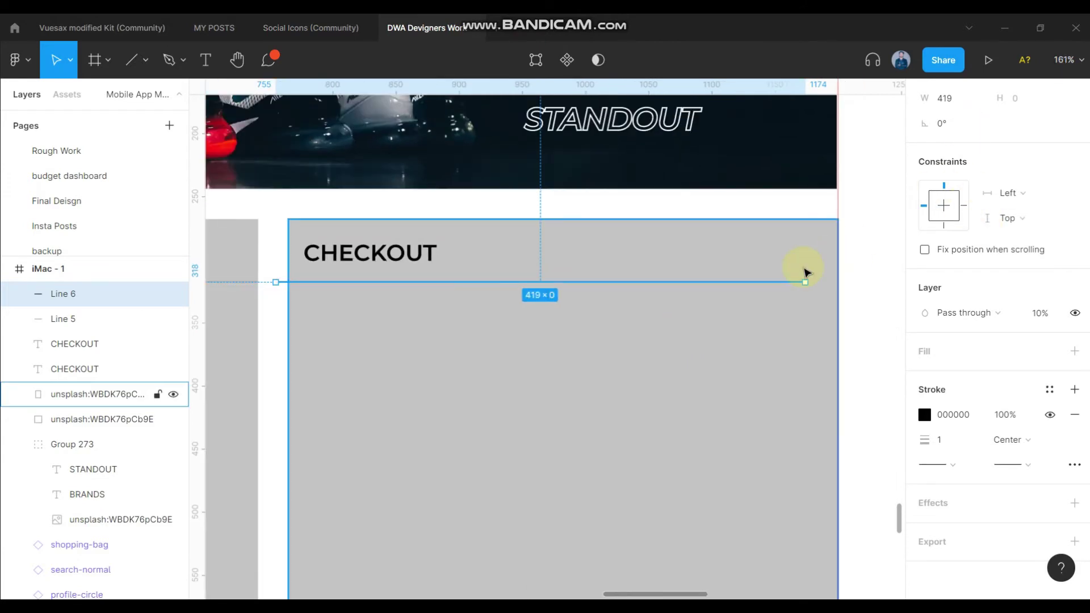
scroll(337, 280, left, 1)
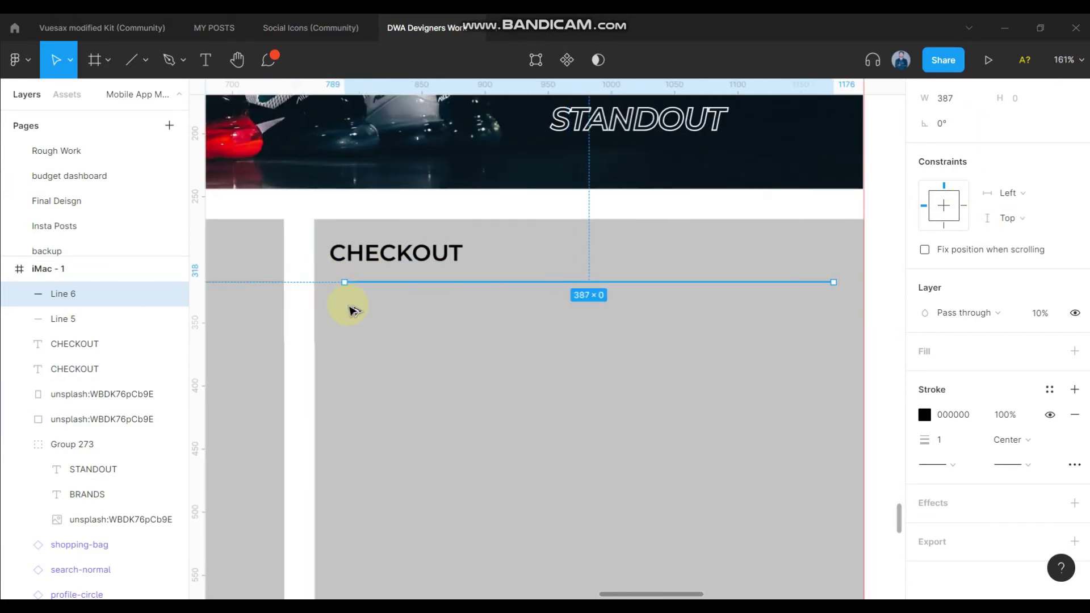
Nudge the left CHECKOUT heading to the right and adjust the left divider.
click(369, 259)
scroll(487, 308, down, 2)
scroll(568, 335, left, 1)
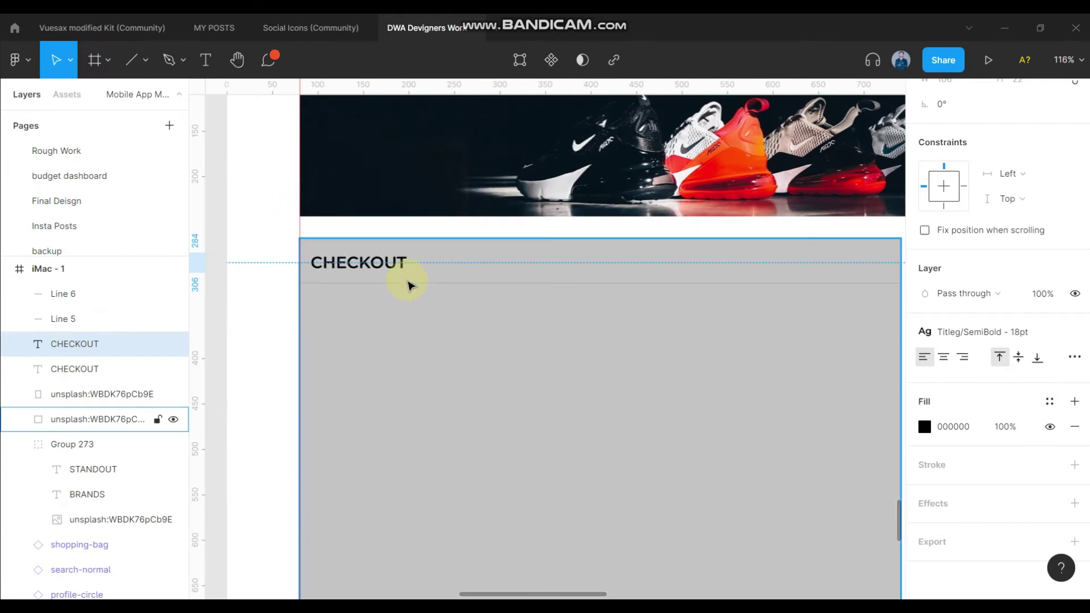
click(302, 283)
click(340, 266)
key(shift+Right)
key(Right)
key(Right)
click(327, 283)
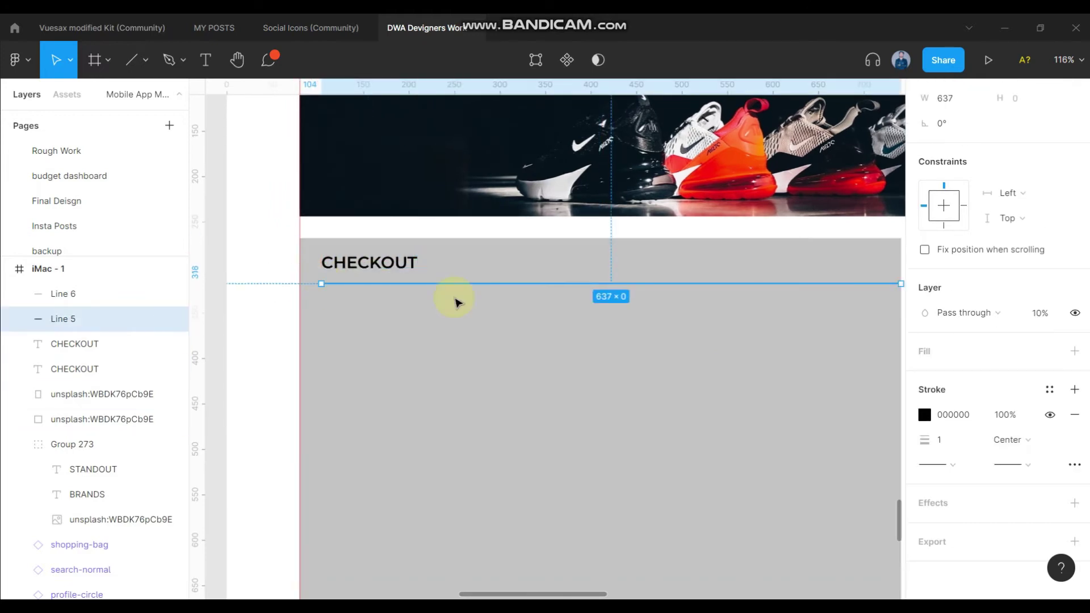
scroll(653, 292, right, 2)
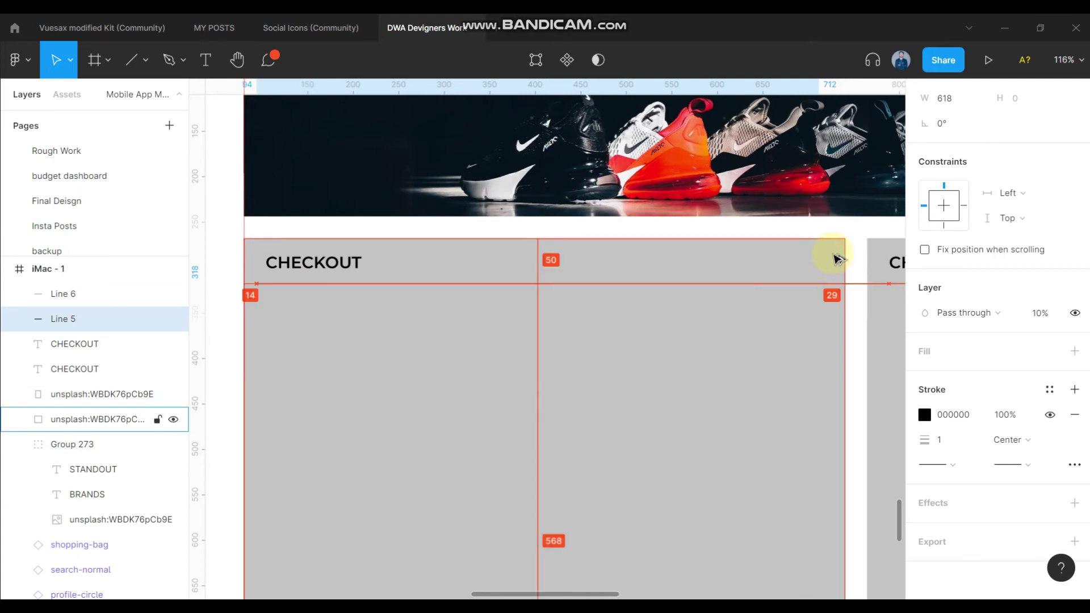
scroll(628, 275, left, 2)
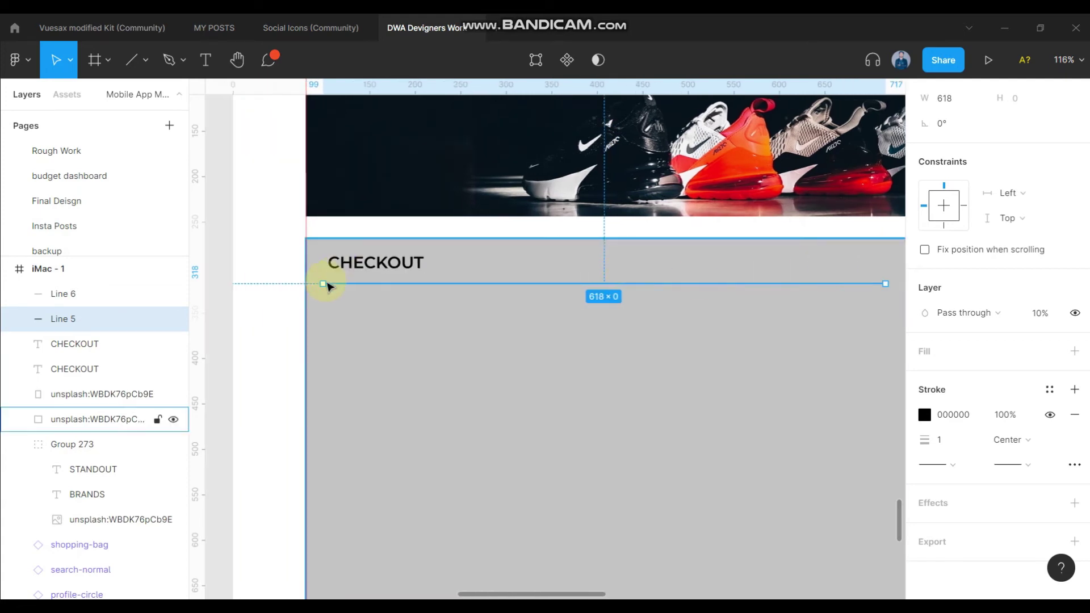
Reshape the left grey panel into a 613-px-wide, roughly 150-px-tall card below the divider.
scroll(331, 282, down, 5)
click(535, 353)
scroll(545, 312, right, 2)
drag(554, 262, 551, 304)
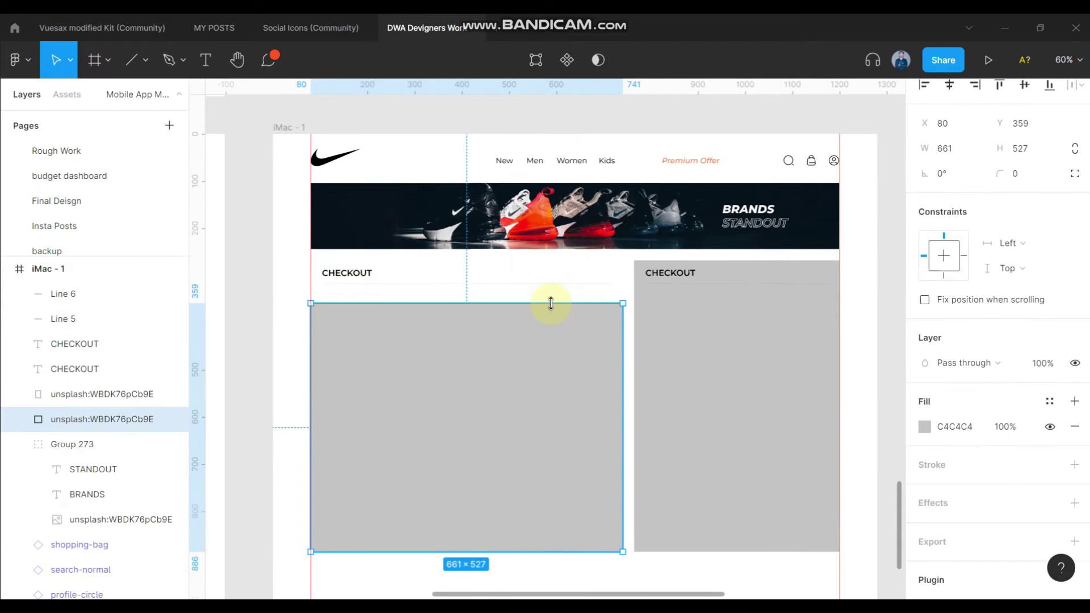
drag(615, 331, 611, 329)
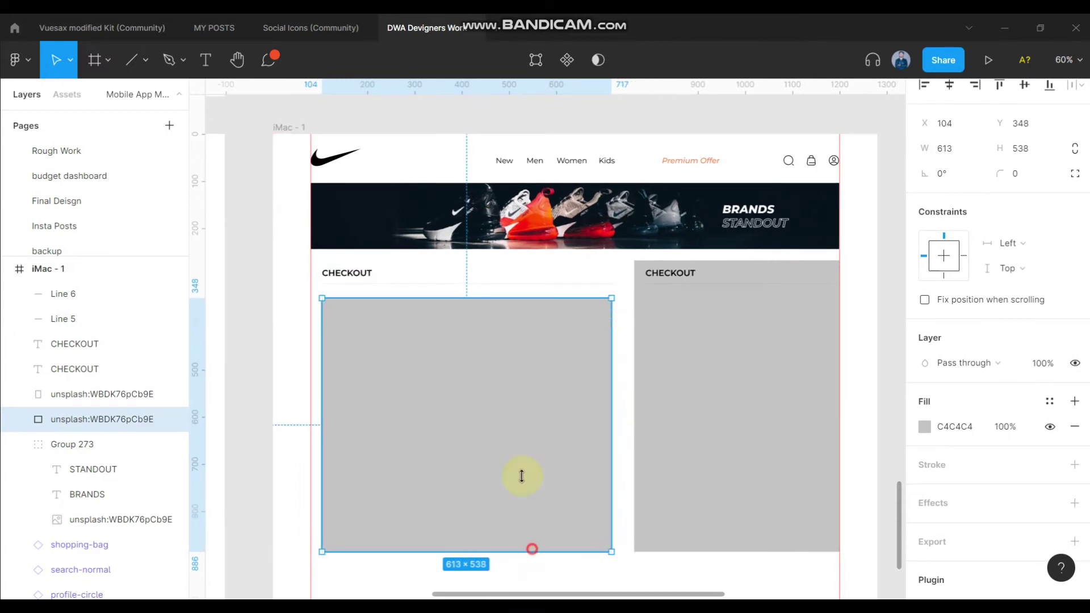
drag(522, 476, 521, 348)
click(558, 389)
scroll(648, 373, right, 2)
Fill both panels white with hex FFFFFF.
click(411, 324)
shift+click(681, 406)
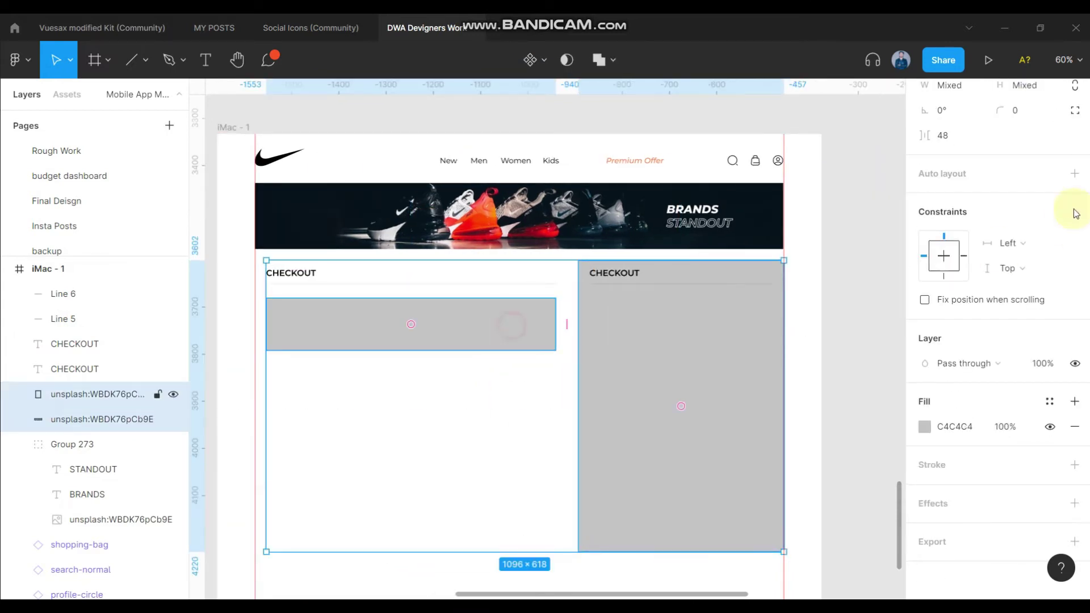
text(4)
click(925, 427)
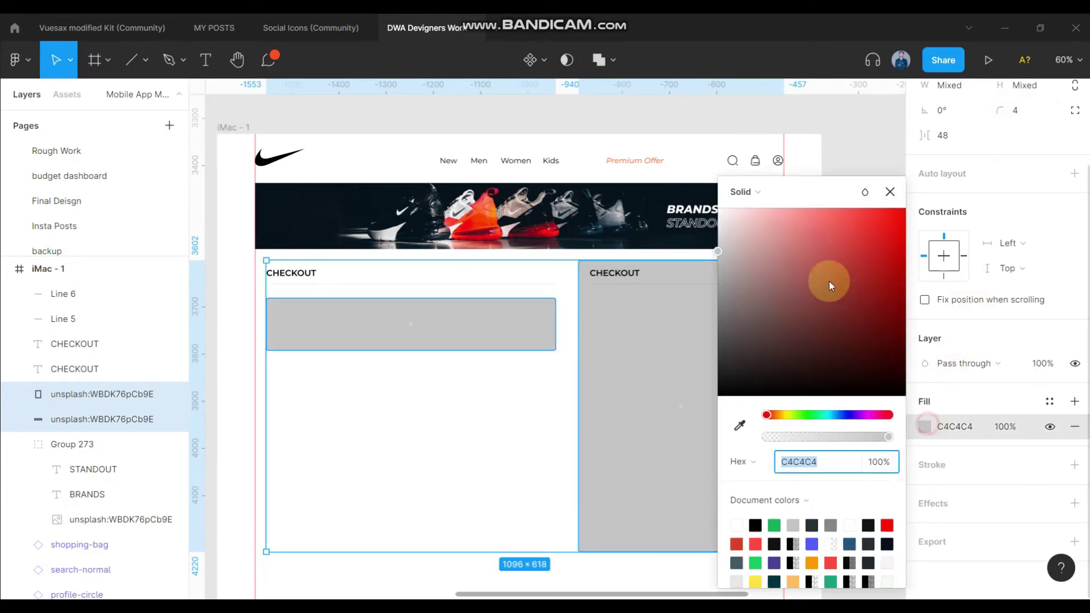
text(FFFFFF)
key(Return)
click(941, 506)
Add a drop shadow to the card with X 4, Y 4 and blur 56.
click(932, 502)
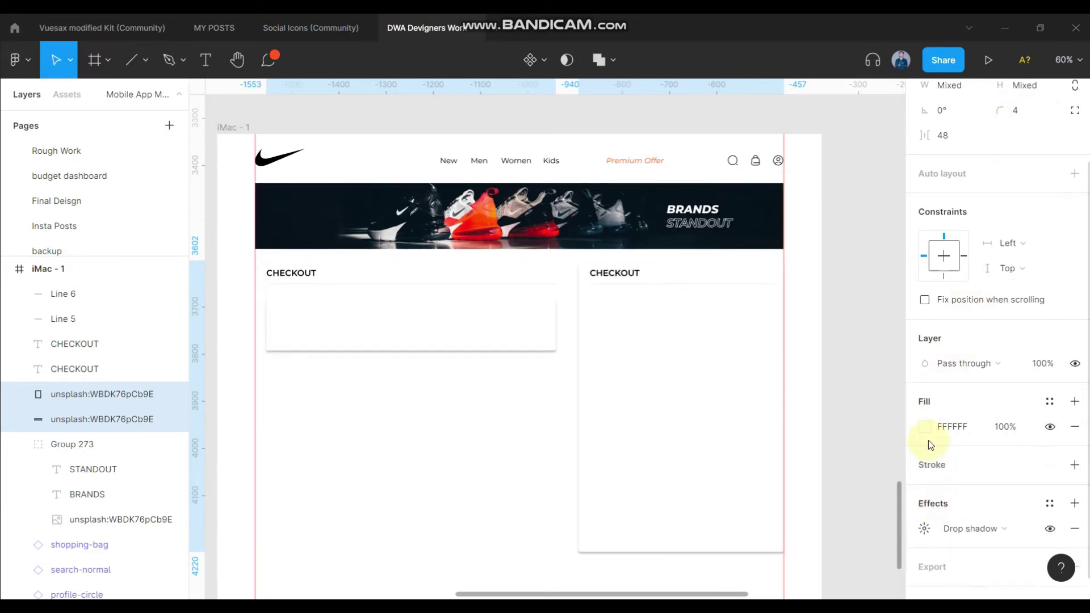
scroll(929, 441, down, 1)
click(927, 504)
click(781, 523)
text(4)
click(854, 519)
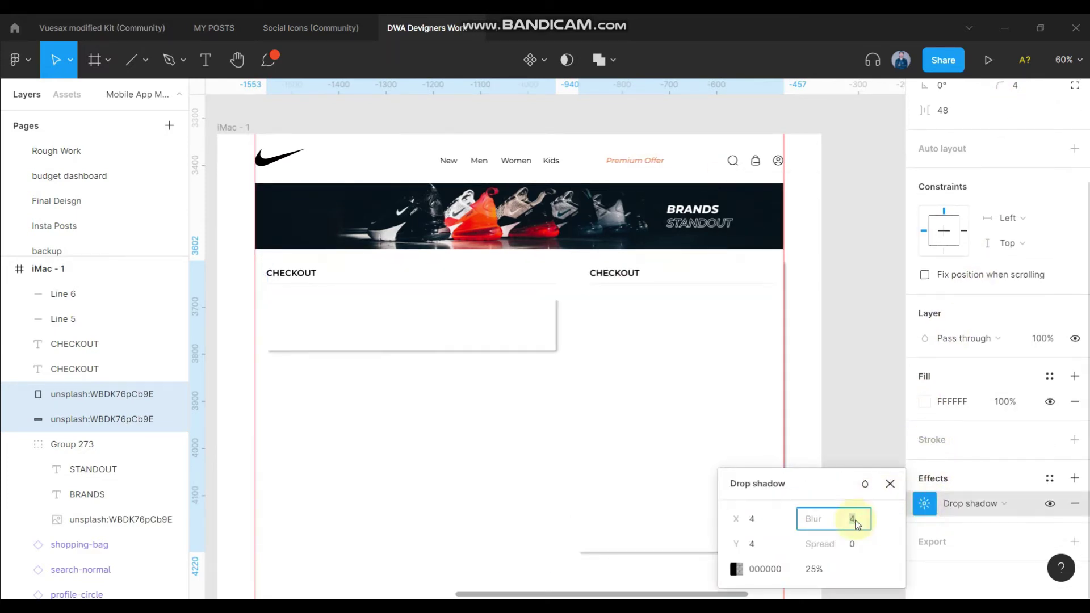
text(56)
key(Return)
click(769, 384)
scroll(769, 385, down, 2)
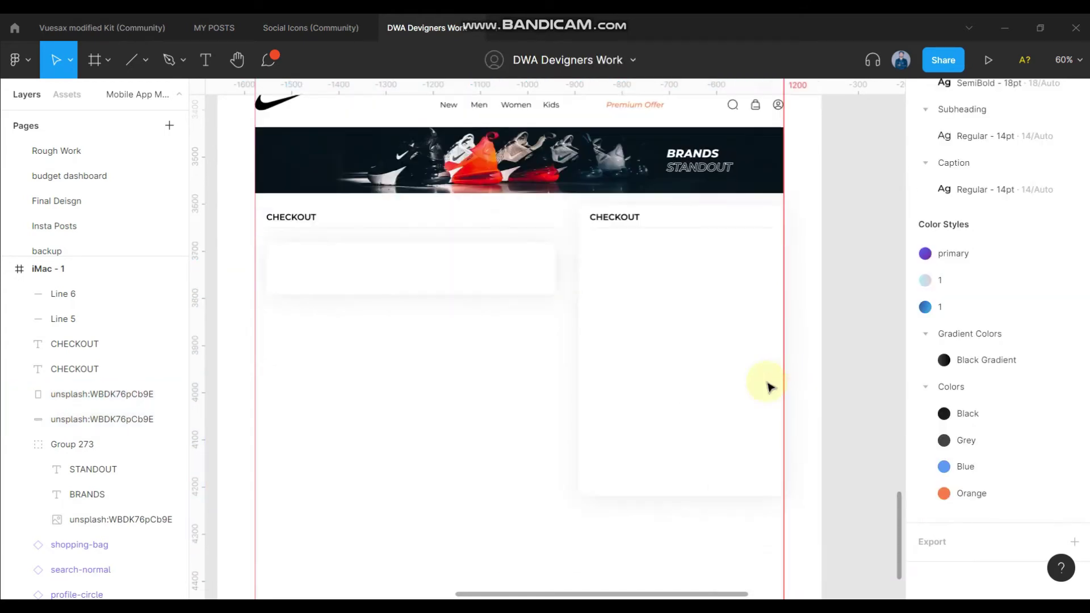
scroll(540, 349, left, 2)
click(520, 373)
scroll(526, 301, up, 2)
scroll(601, 336, down, 3)
scroll(541, 240, up, 3)
scroll(503, 322, down, 2)
scroll(502, 323, down, 2)
Move the black shoe image into the white checkout card.
drag(232, 534, 471, 244)
scroll(469, 253, up, 5)
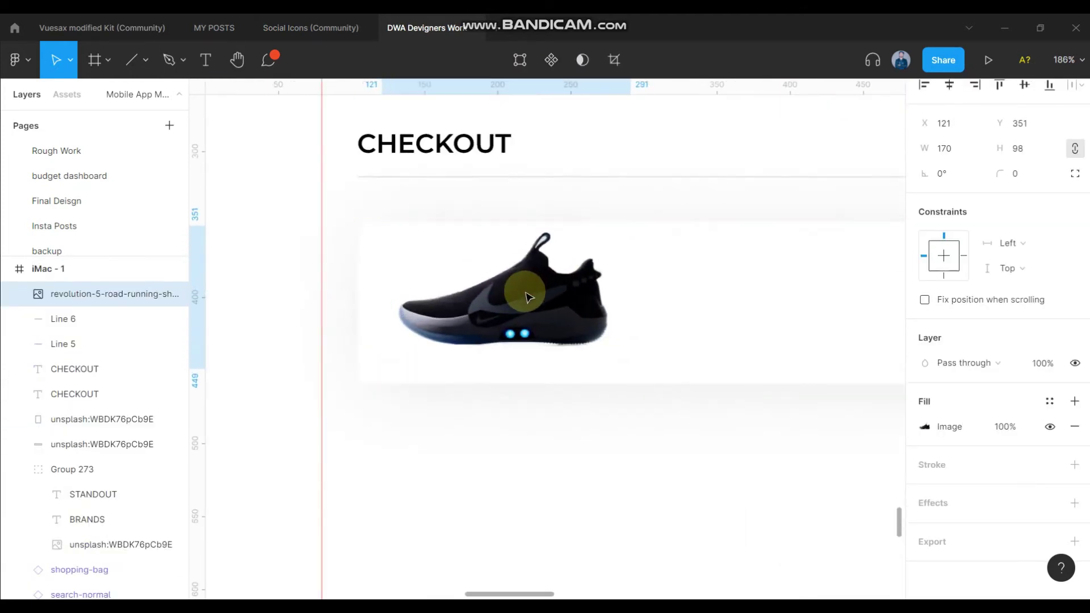
scroll(761, 281, down, 5)
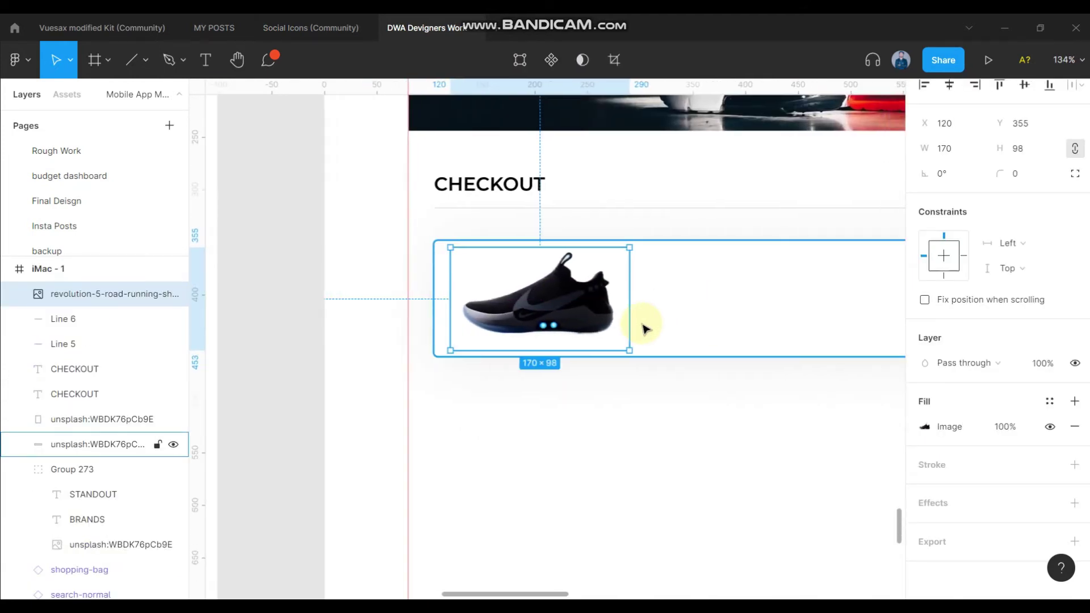
click(707, 391)
scroll(769, 284, up, 1)
scroll(725, 261, up, 3)
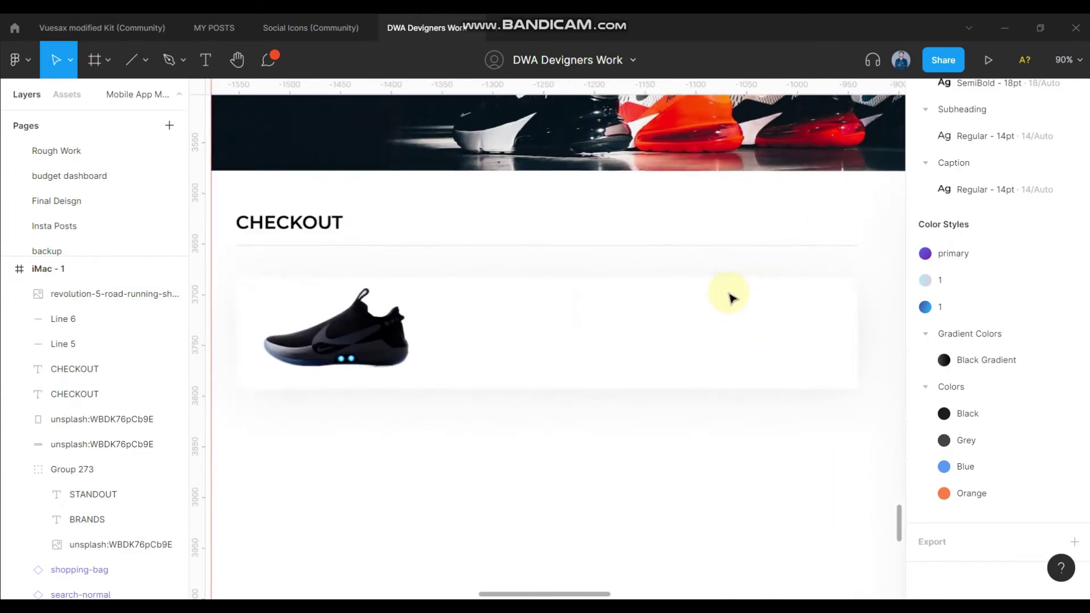
Paste a rectangle as a 104×31 tag on the card, without drop shadow, filled with the Blue style.
click(731, 298)
key(ctrl+v)
drag(236, 388, 754, 309)
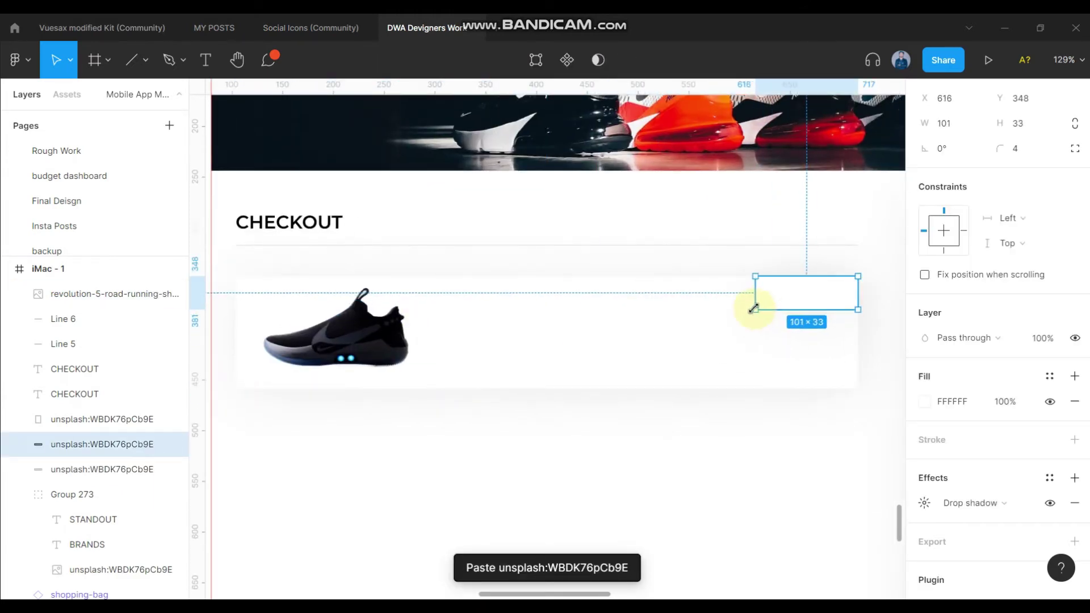
click(1076, 503)
scroll(818, 275, up, 2)
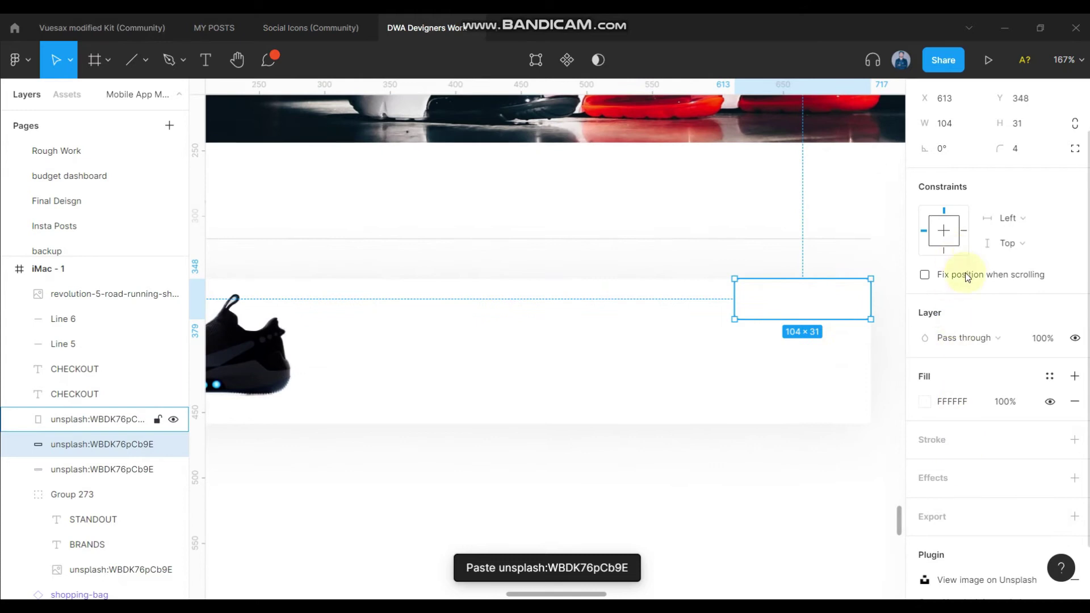
click(1052, 377)
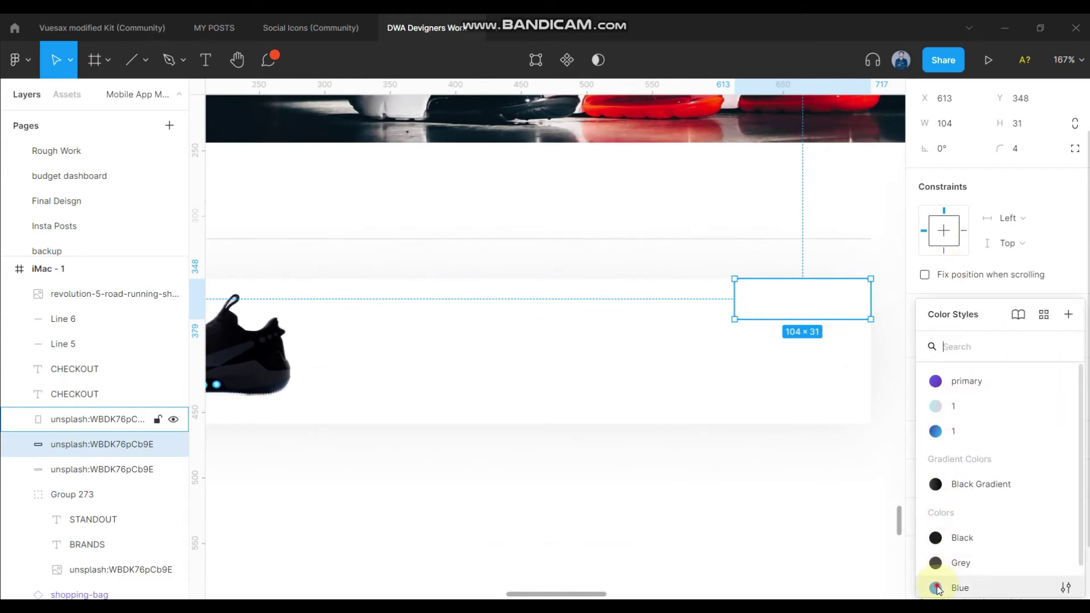
click(937, 588)
scroll(849, 284, up, 4)
Set the tag's individual corner radii to 0, 4, 0, 0 so only the top-right is rounded.
click(1075, 148)
click(940, 173)
text(0)
click(991, 173)
text(0)
click(1015, 174)
text(0)
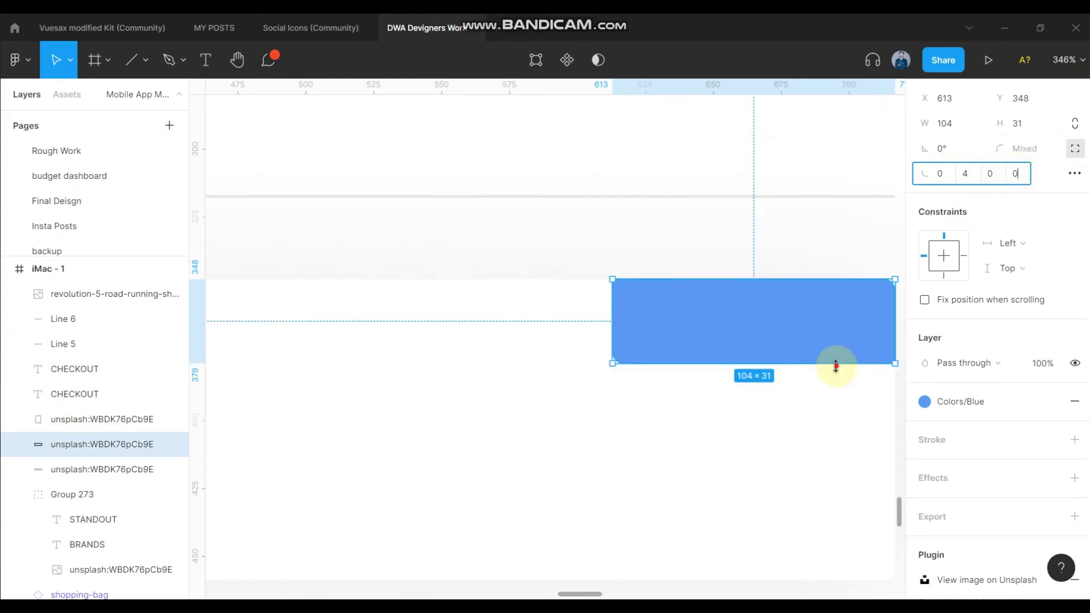
scroll(664, 246, down, 1)
click(710, 267)
scroll(701, 254, down, 3)
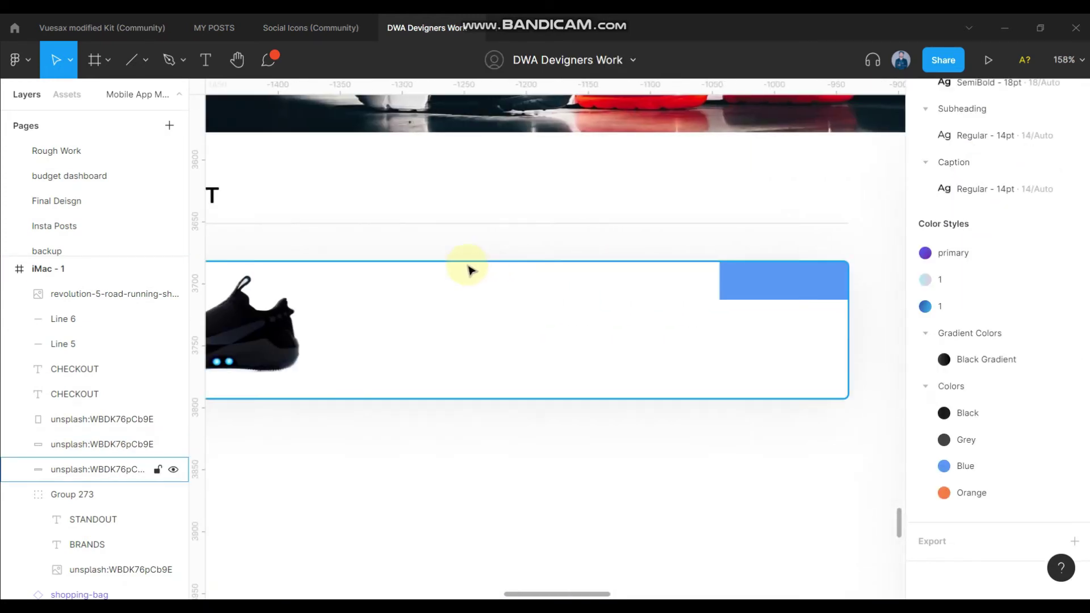
Place a copy of the CHECKOUT text on the blue tag in Caption/Regular 14pt, retyped as IN STOCK.
key(ctrl+v)
drag(662, 261, 757, 267)
scroll(757, 268, up, 2)
click(932, 329)
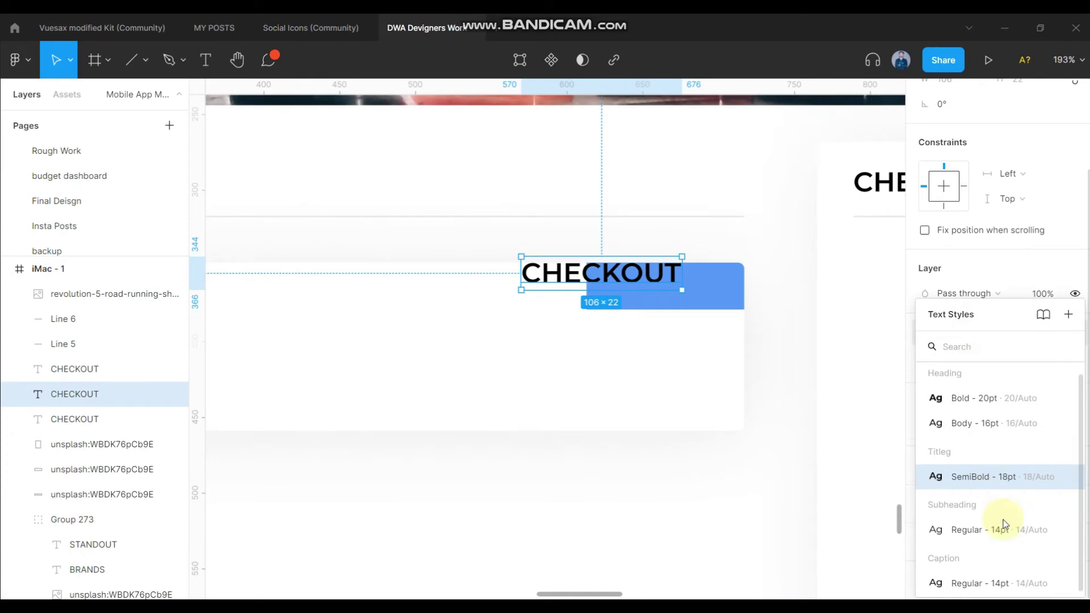
click(986, 584)
drag(627, 274, 683, 291)
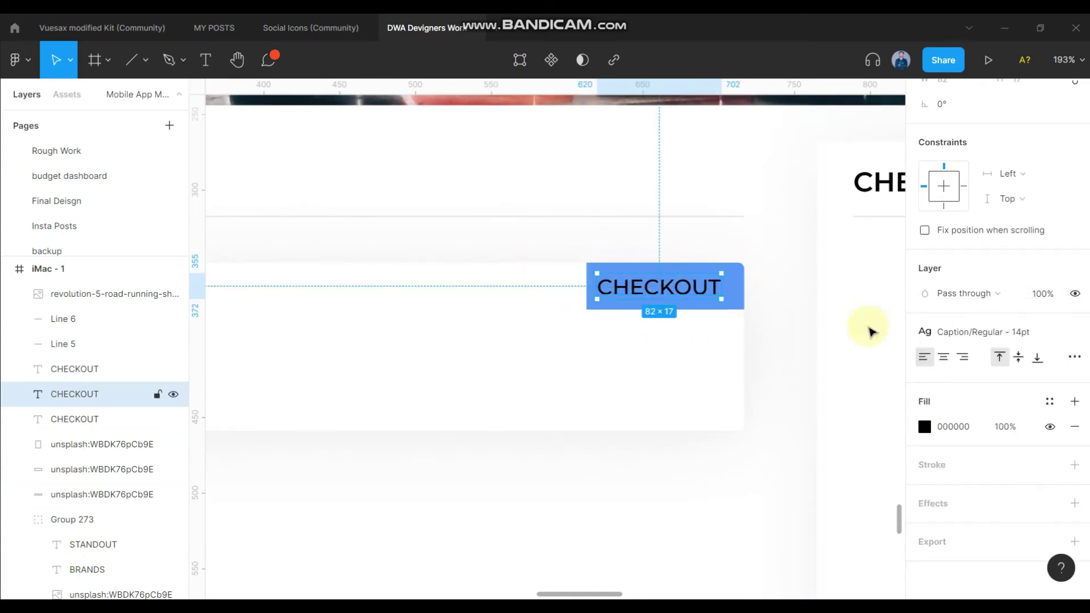
double_click(702, 294)
text(s)
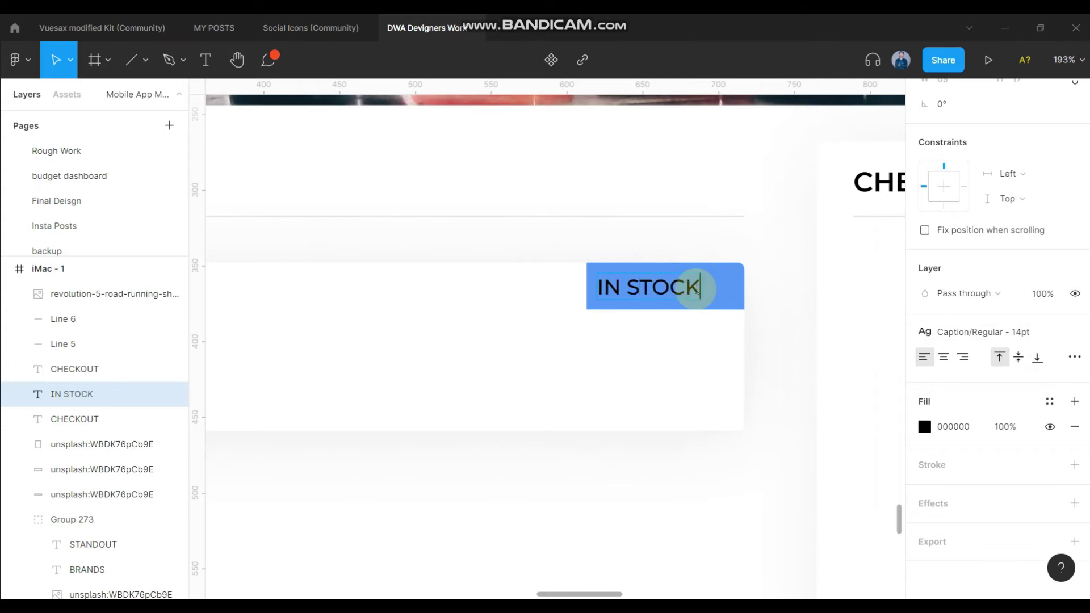
key(Escape)
Make the IN STOCK label white (FFFFFF) and group it with the blue tag.
click(924, 426)
click(675, 246)
click(665, 286)
click(924, 427)
text(FFFFFF)
click(652, 249)
click(598, 293)
shift+click(733, 296)
scroll(761, 307, down, 8)
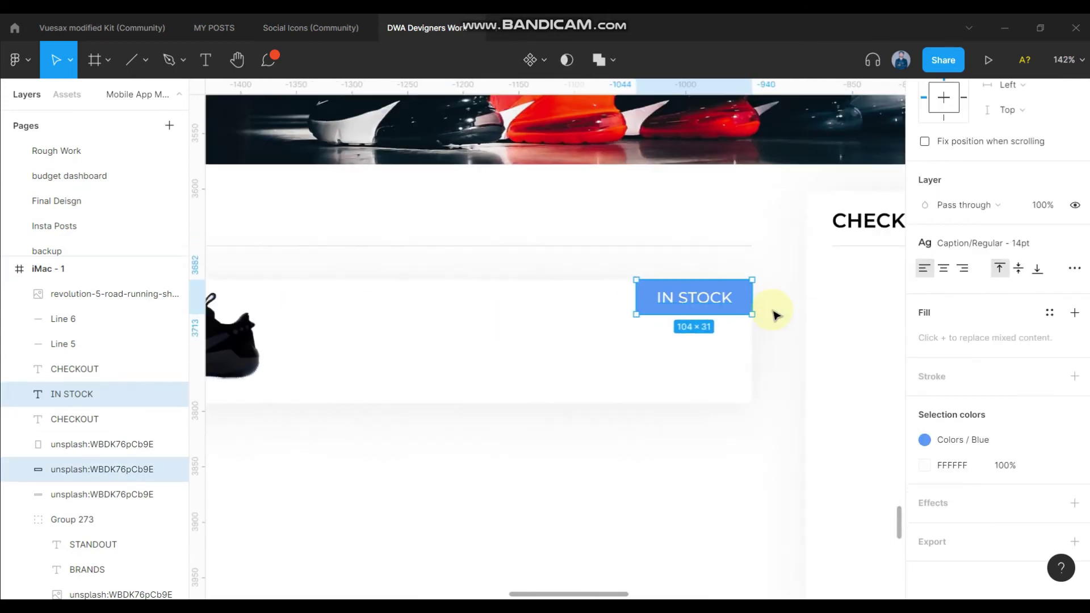
key(ctrl+g)
Paste a separate copy of the IN STOCK text beside the shoe.
click(696, 413)
scroll(614, 348, left, 3)
double_click(816, 292)
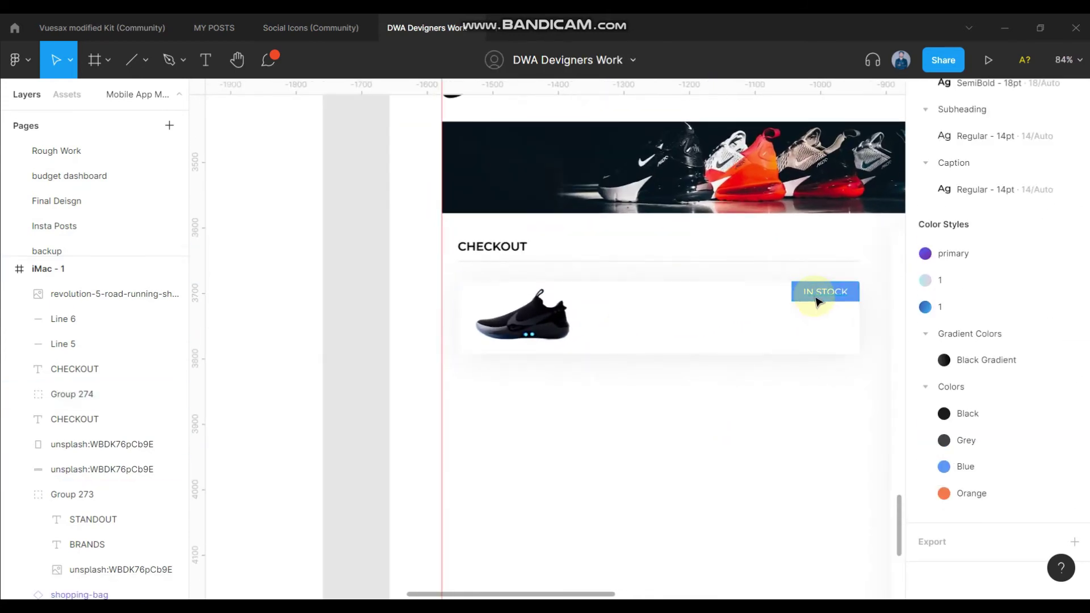
key(ctrl+v)
Color the copied IN STOCK text Black and move it beside the shoe.
click(925, 427)
click(1050, 402)
click(960, 535)
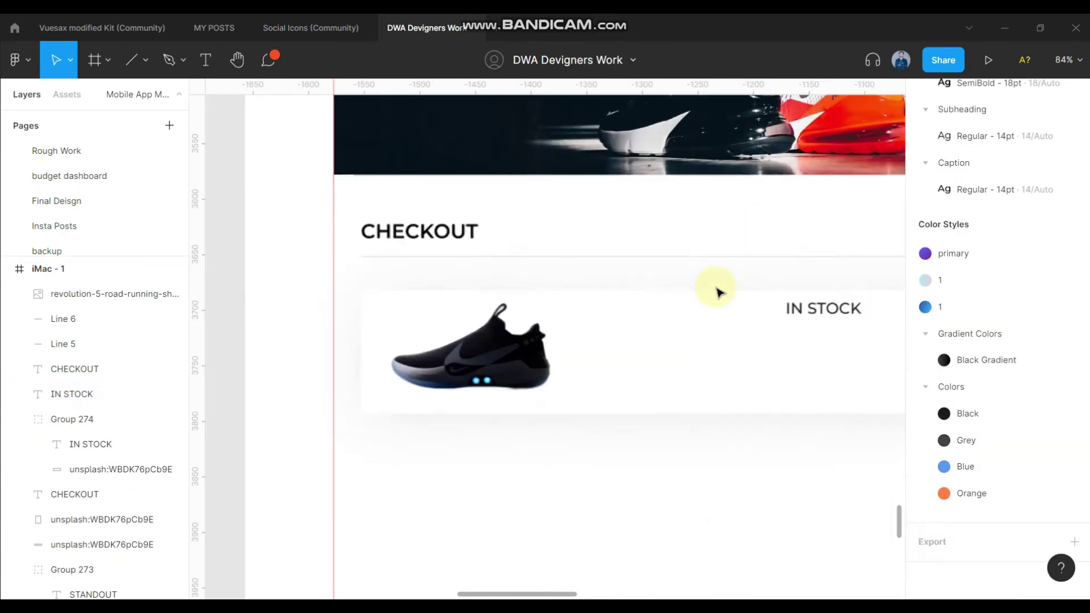
drag(811, 311, 630, 324)
drag(515, 355, 508, 348)
Style the text Heading/Body 16pt and retype it as NIKE SHOES 01.
click(983, 357)
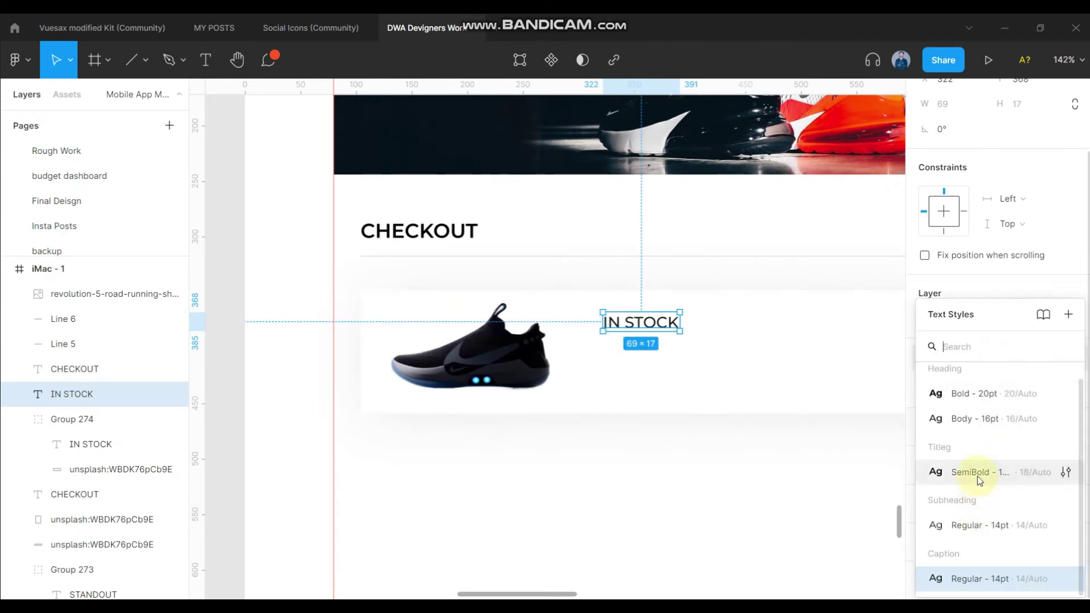
click(980, 523)
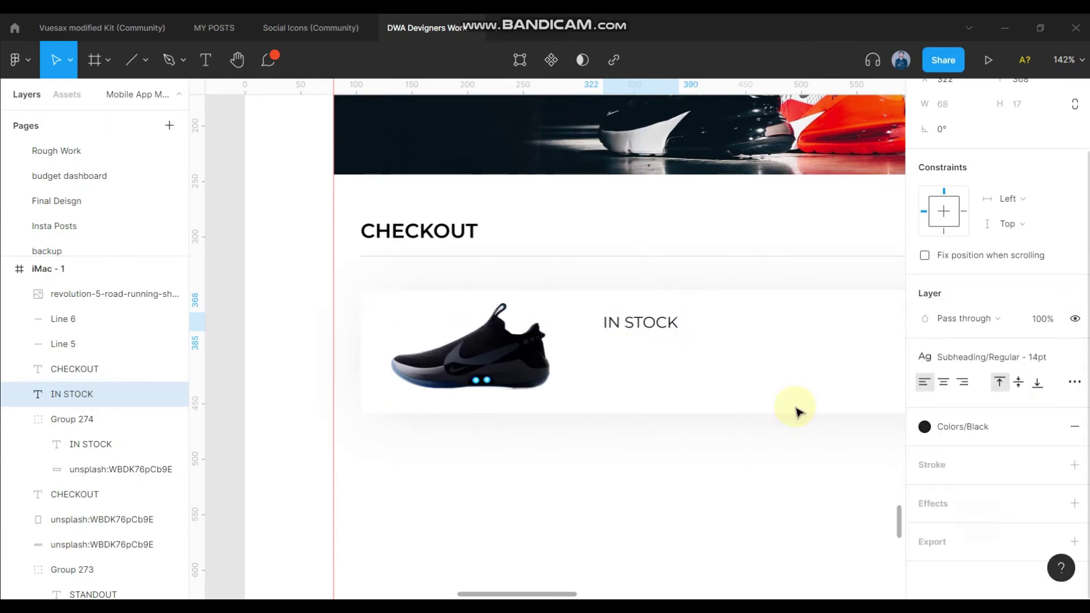
click(954, 431)
click(956, 359)
click(957, 359)
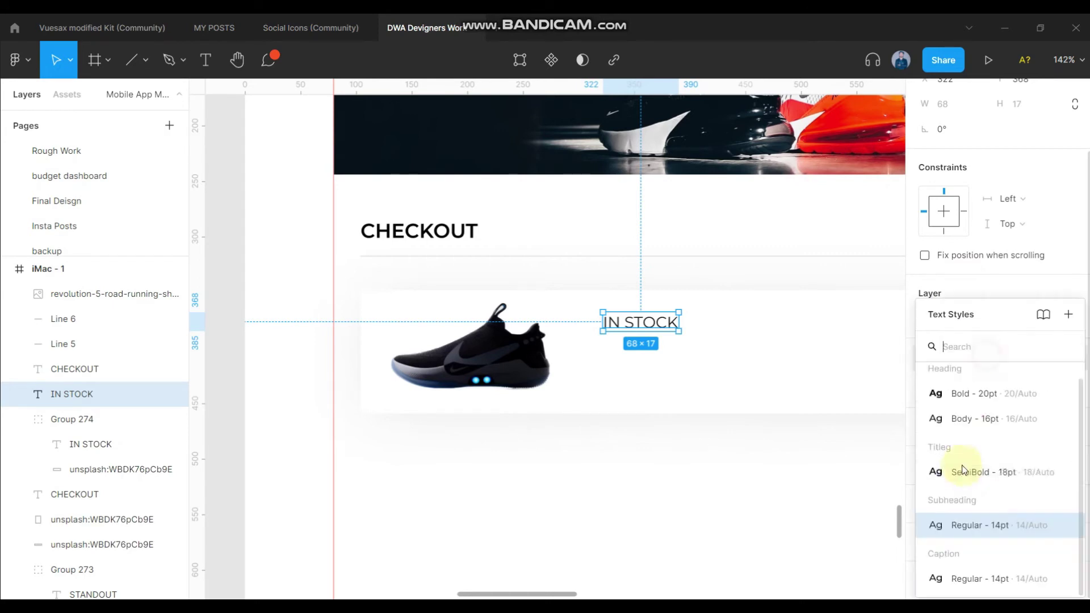
click(975, 418)
double_click(647, 323)
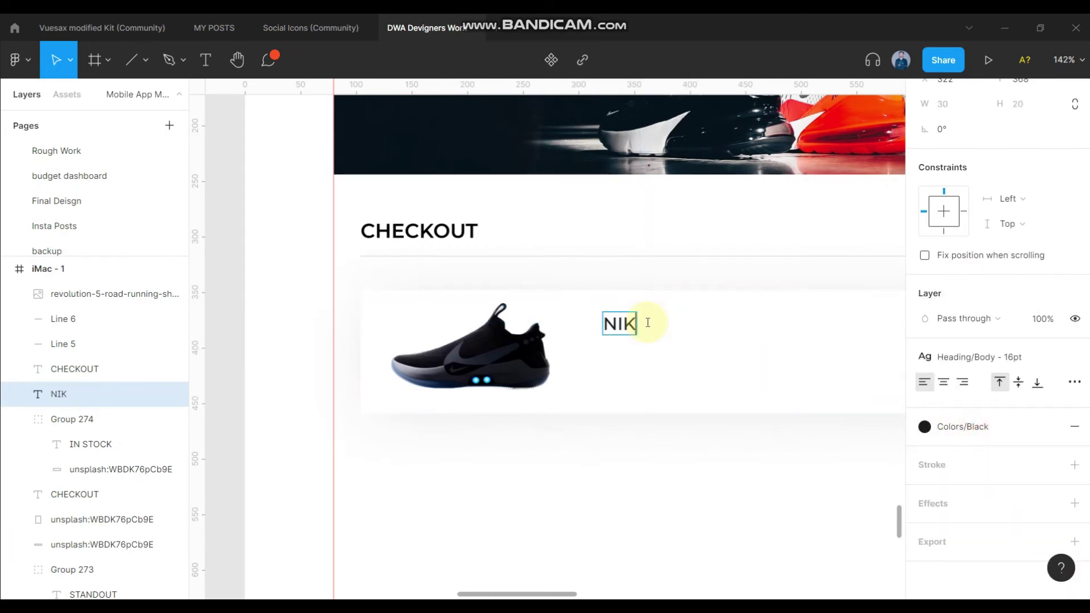
key(Escape)
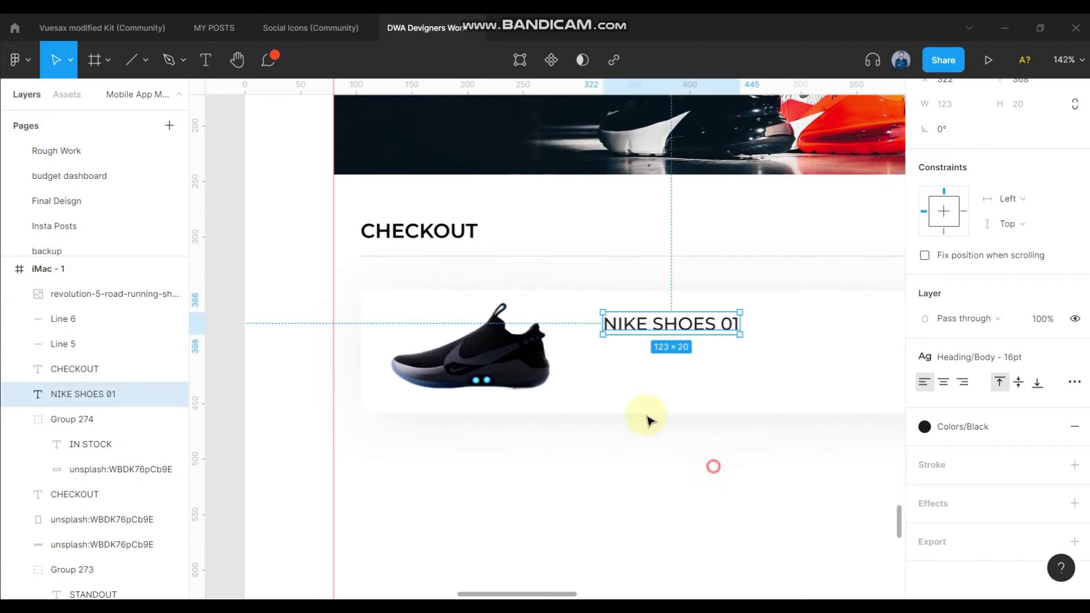
Duplicate the title below, color it Orange and retype it as $35.00 USD.
scroll(638, 341, right, 1)
drag(635, 319, 639, 382)
click(925, 427)
click(959, 578)
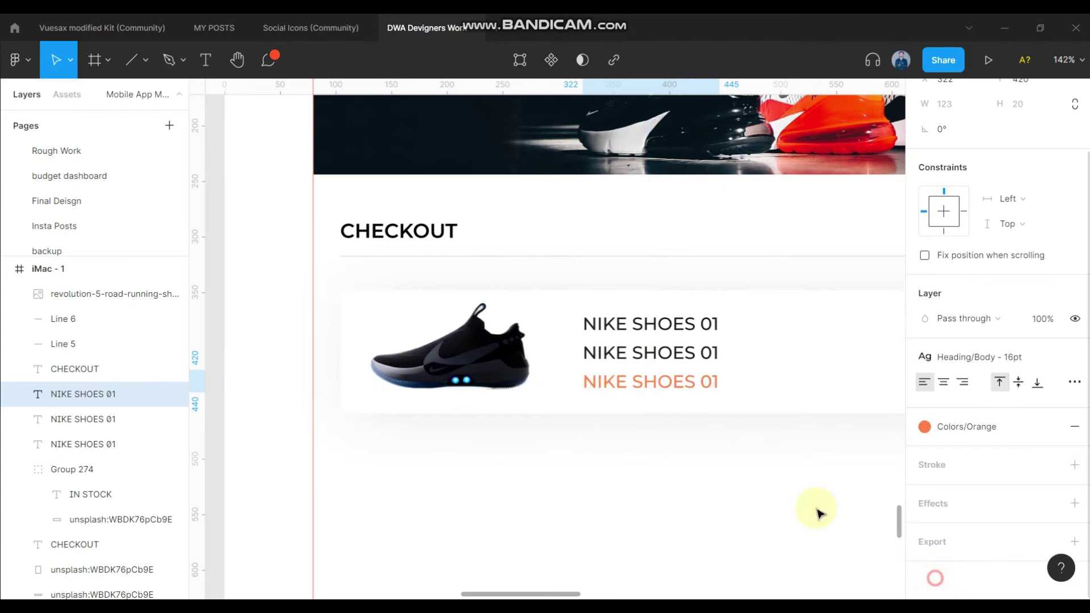
double_click(689, 386)
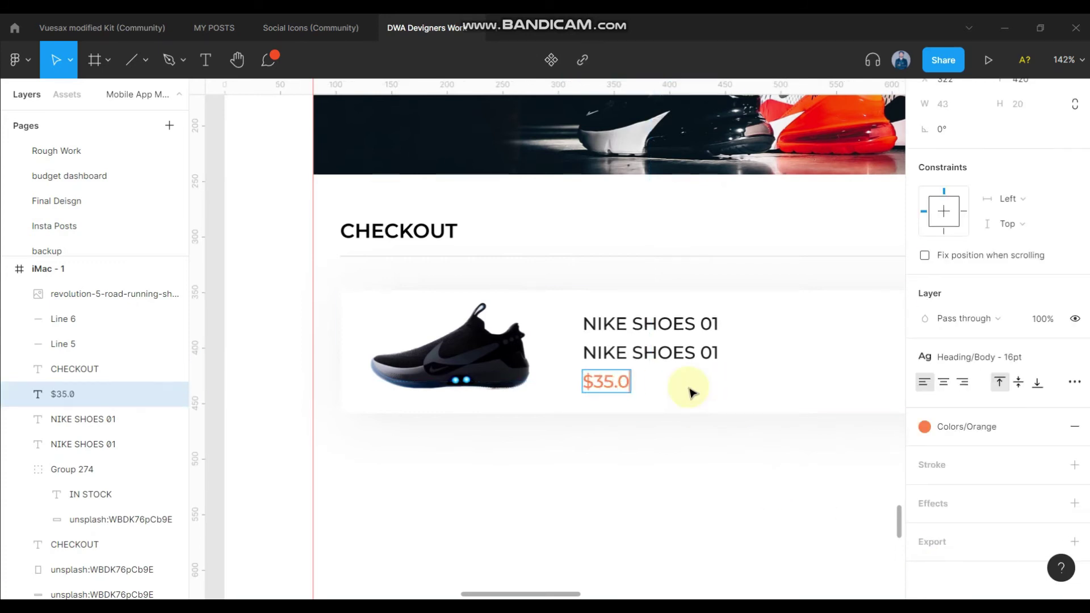
click(702, 443)
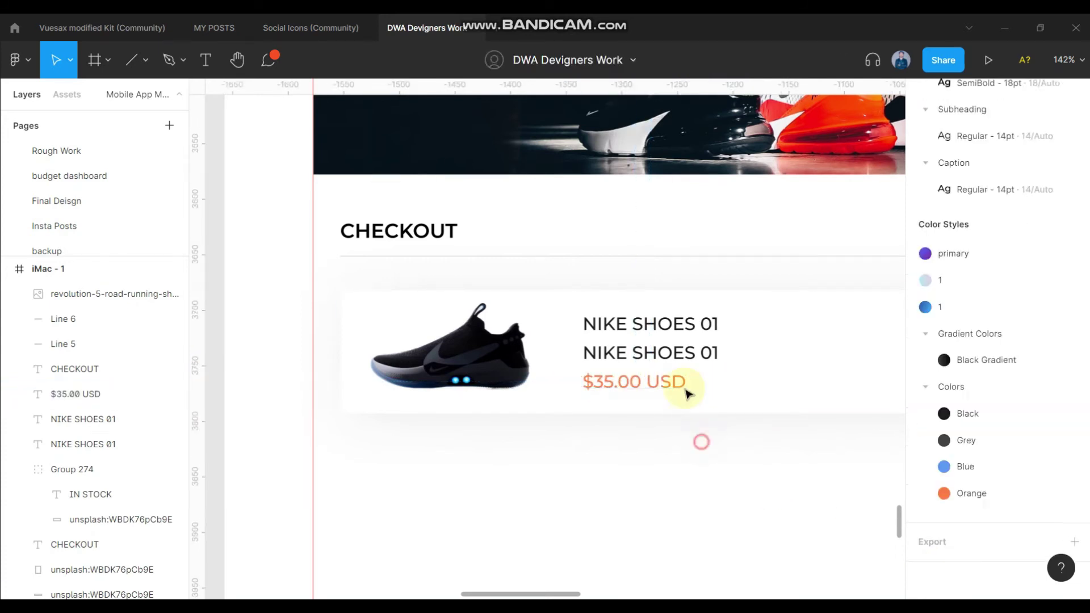
Make the middle line Grey at 50% Subheading Regular 14pt reading Black & Grey.
click(653, 355)
click(925, 427)
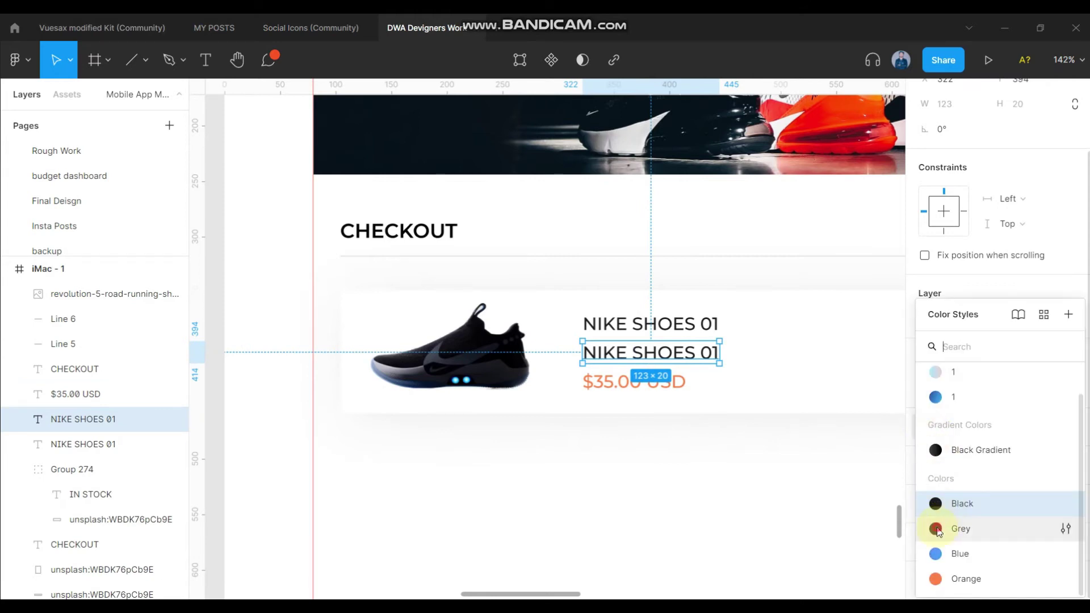
click(935, 528)
key(5)
click(966, 357)
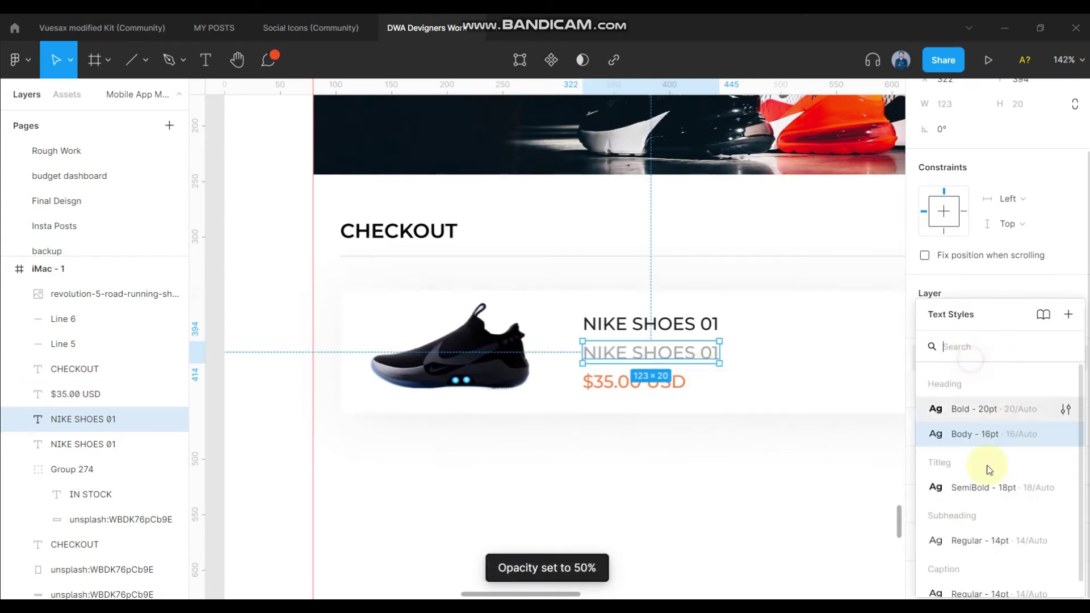
scroll(983, 511, down, 1)
click(972, 526)
double_click(663, 348)
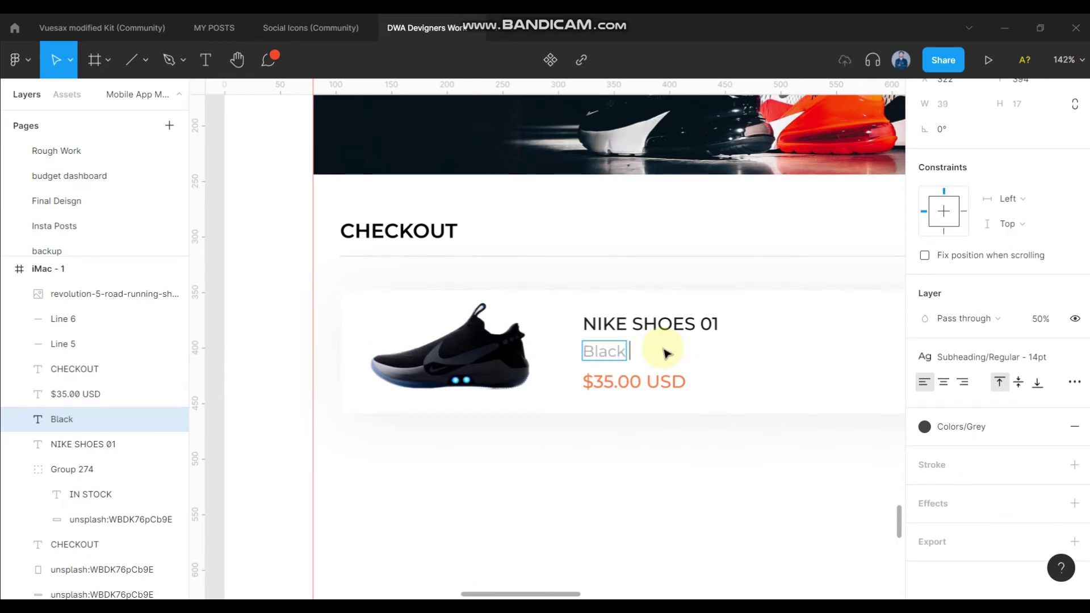
key(Escape)
drag(664, 350, 661, 355)
Detach the price from its text style and make it ExtraBold.
key(Tab)
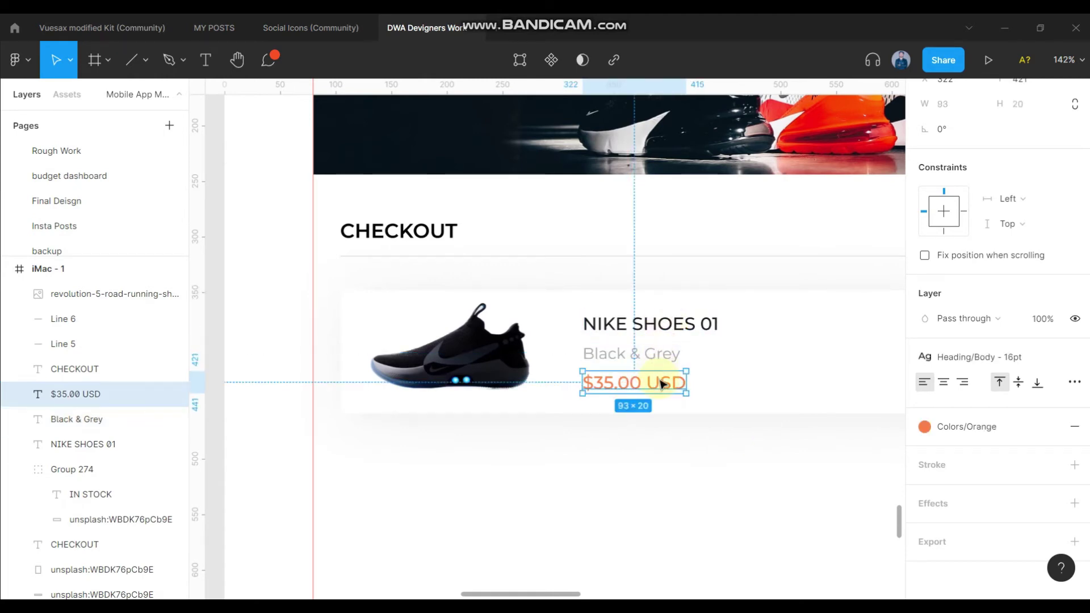
click(1073, 357)
click(952, 408)
click(949, 375)
Group the NIKE SHOES 01, Black & Grey and price lines with Ctrl+G.
shift+click(648, 358)
shift+click(645, 324)
ctrl+scroll(669, 373, down, 3)
key(ctrl+g)
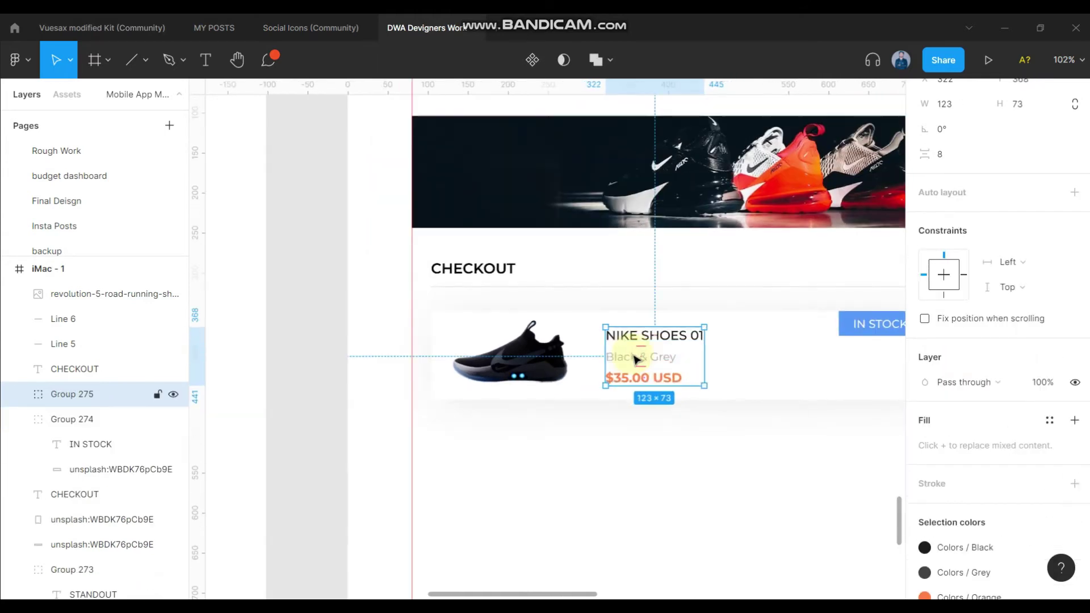
ctrl+scroll(628, 349, up, 3)
shift+click(779, 343)
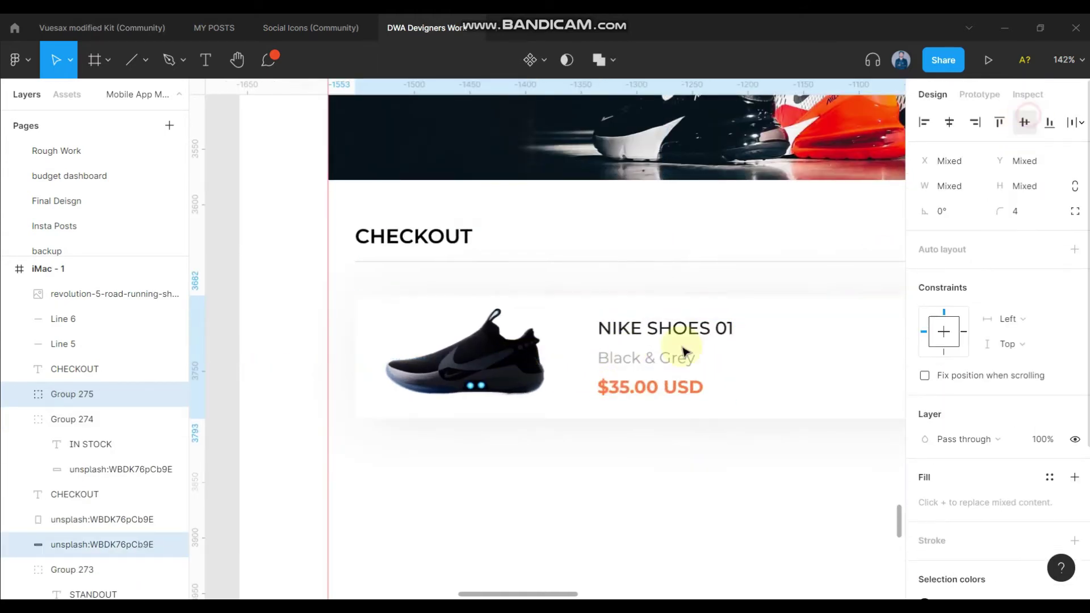
Paste the style guide's minus and plus icons onto the card beside the price.
ctrl+scroll(682, 349, down, 3)
click(670, 444)
ctrl+scroll(701, 385, down, 2)
scroll(602, 471, down, 4)
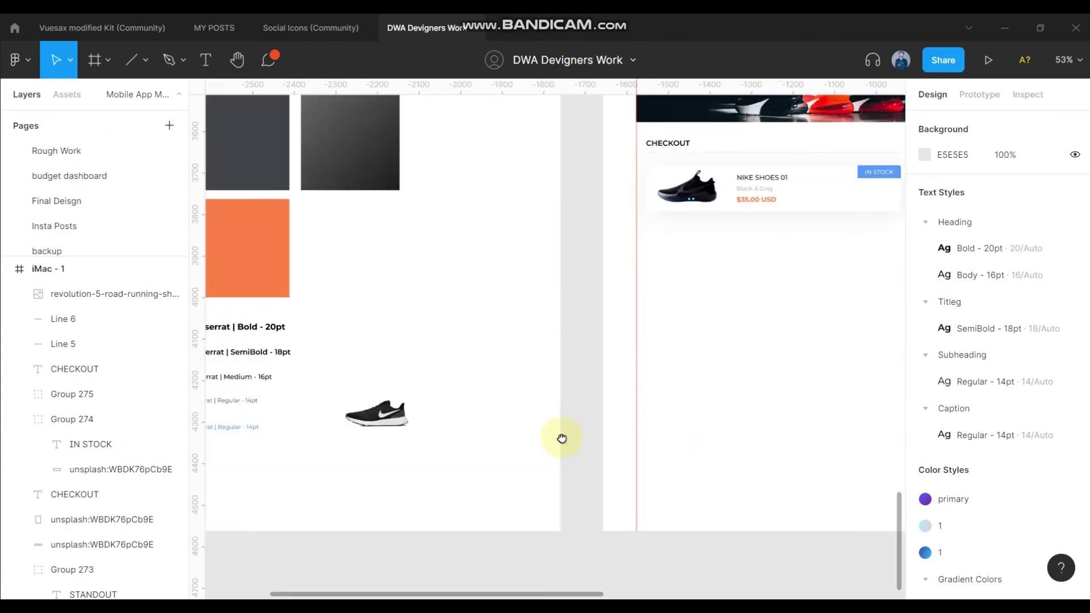
scroll(397, 449, left, 4)
drag(327, 437, 360, 413)
scroll(419, 480, right, 4)
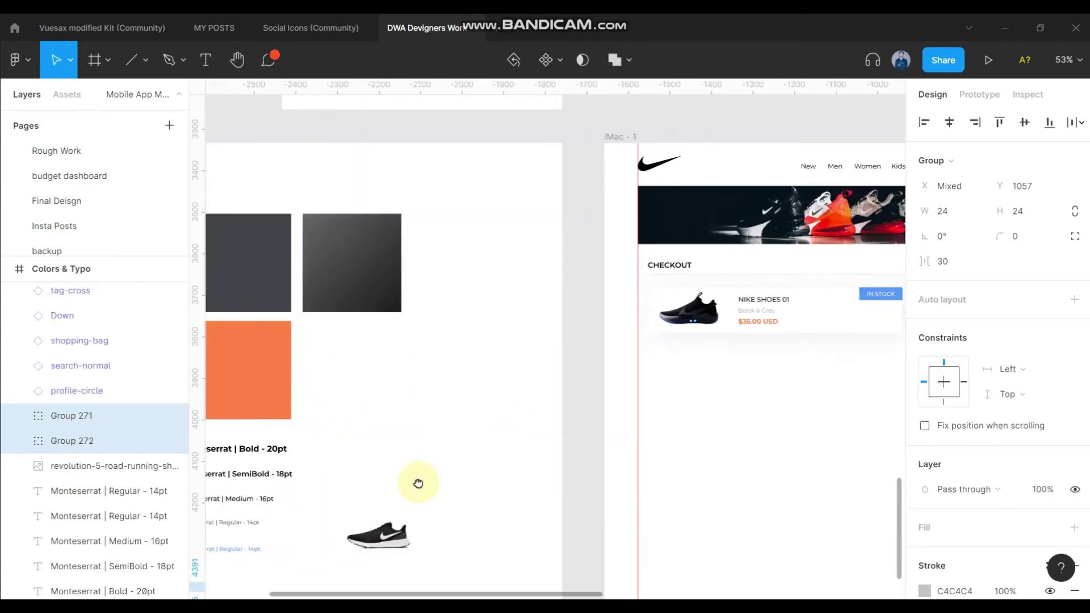
ctrl+scroll(837, 341, up, 5)
click(763, 317)
key(ctrl+v)
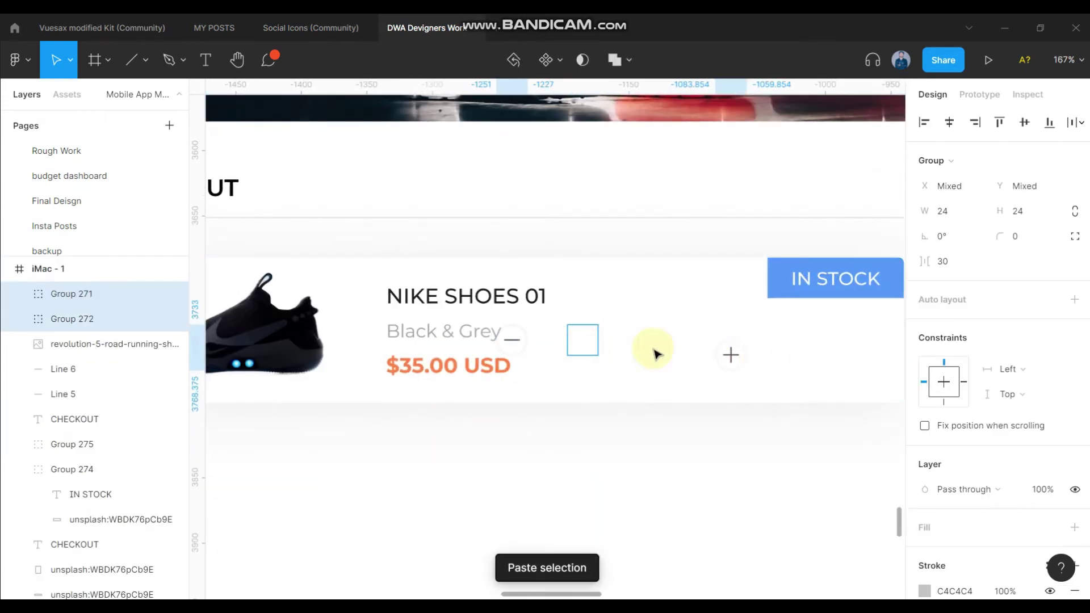
drag(559, 344, 840, 372)
scroll(823, 328, right, 1)
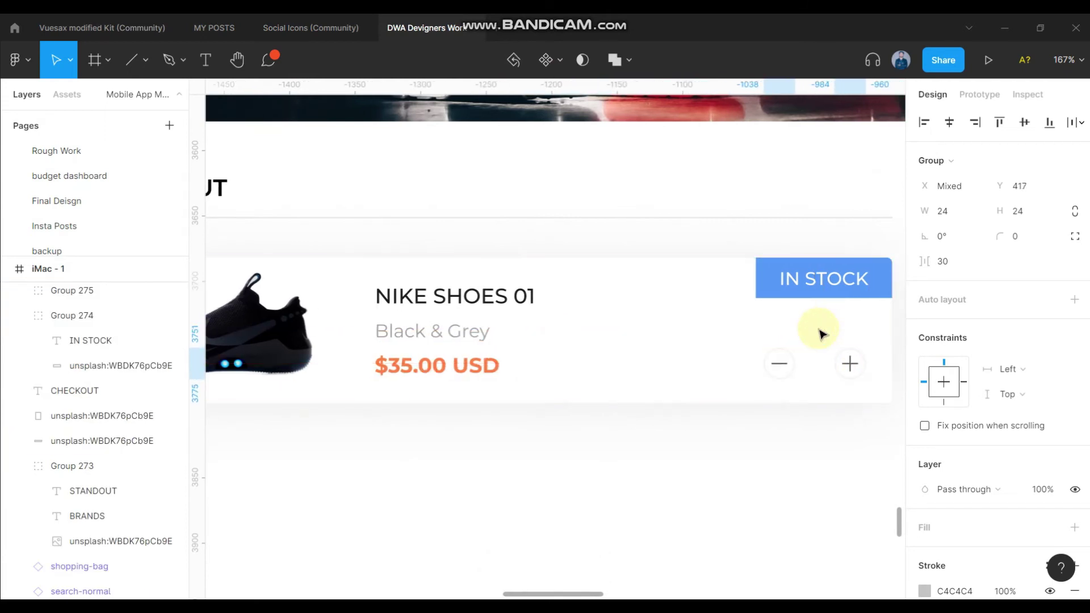
key(Escape)
Add a copied title retyped as 1 between the icons and group them into a stepper.
scroll(812, 369, right, 5)
scroll(807, 369, up, 3)
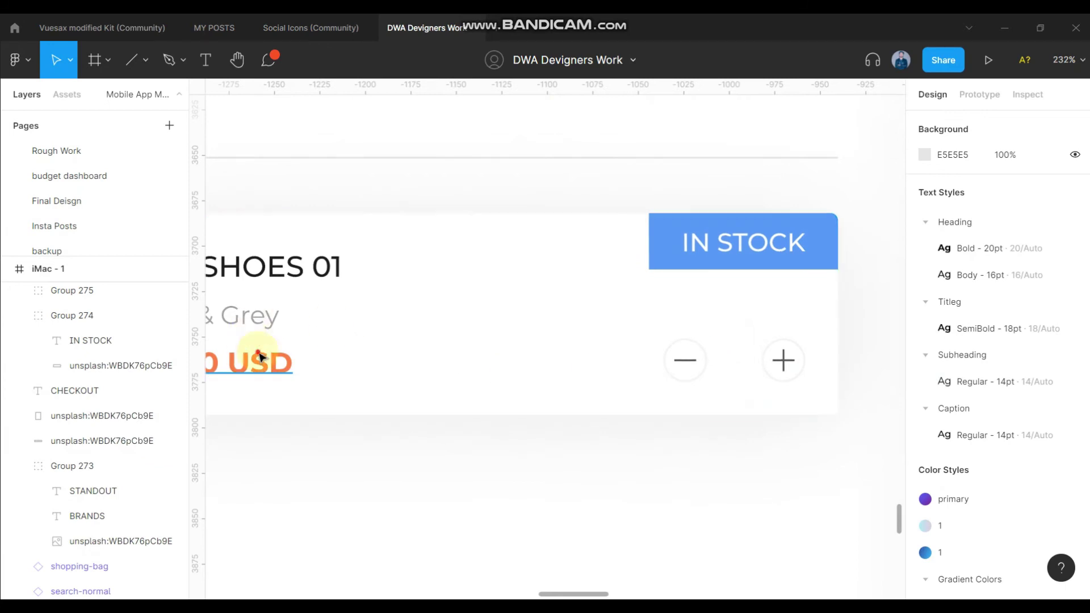
double_click(274, 277)
drag(274, 277, 714, 355)
click(690, 375)
key(1)
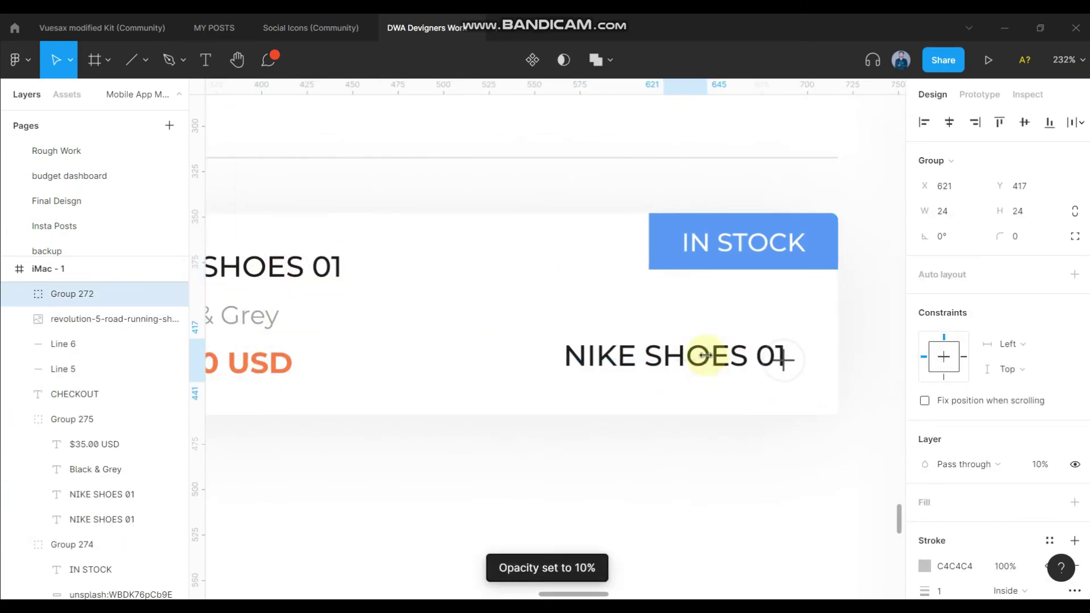
key(ctrl+z)
click(621, 356)
double_click(618, 355)
text(1)
drag(572, 354, 727, 365)
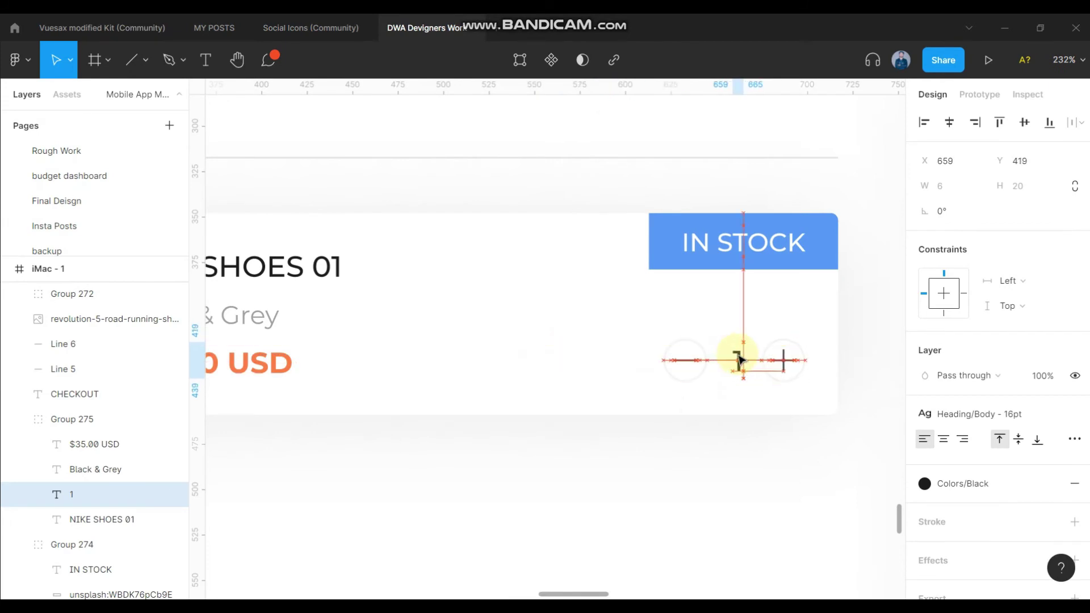
shift+click(778, 357)
key(ctrl+g)
Group the checkout card's layers and duplicate the card below the original.
scroll(840, 361, down, 10)
click(680, 411)
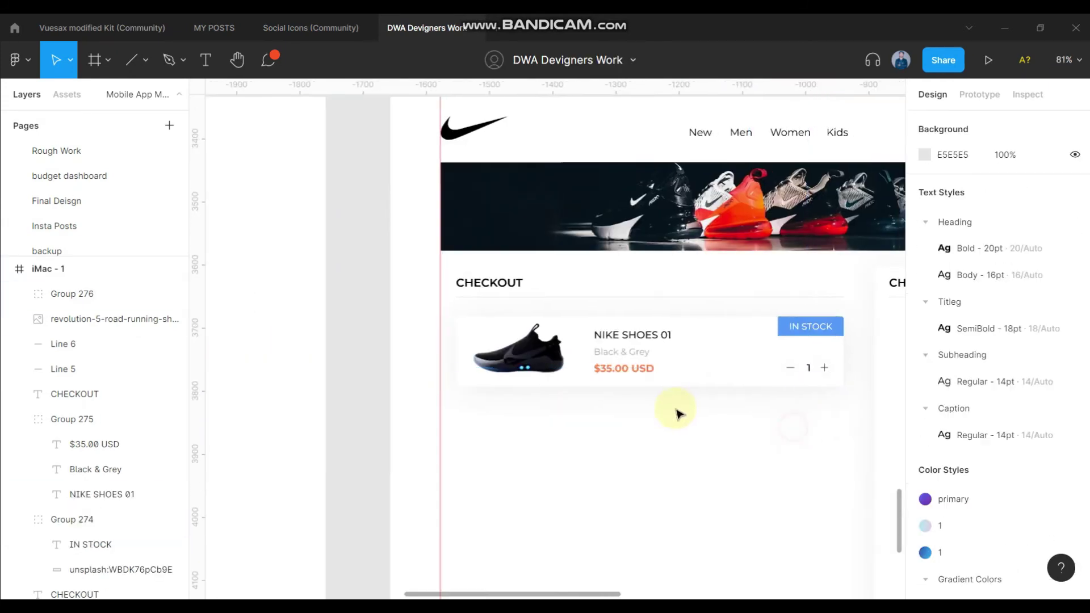
drag(625, 372, 760, 336)
key(ctrl+g)
drag(670, 355, 625, 436)
Retype the second card's name as NIKE SHOES 02 and colour as Black & White.
double_click(619, 419)
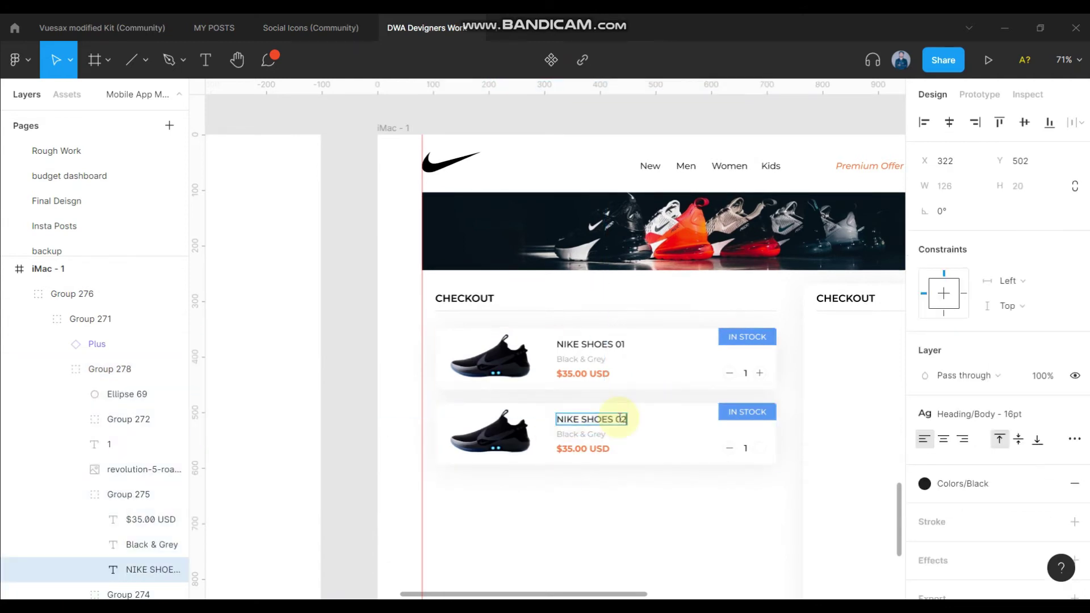
click(595, 436)
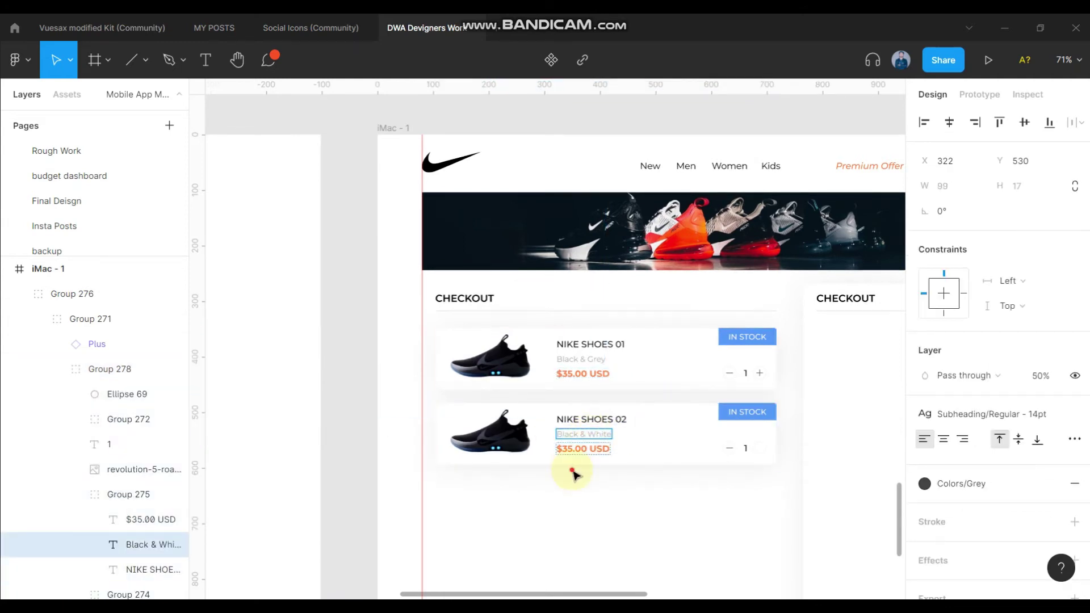
scroll(573, 474, down, 3)
scroll(605, 475, down, 2)
Replace the second card's shoe with the black-and-white shoe image.
click(472, 467)
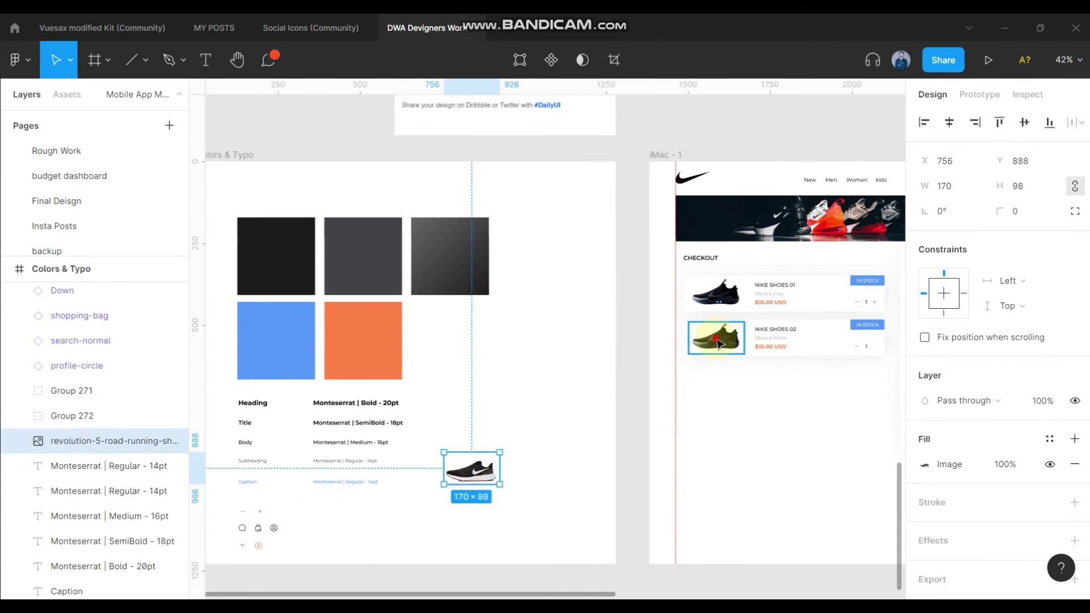
click(719, 344)
key(ctrl+v)
scroll(833, 390, up, 5)
key(Escape)
click(470, 336)
key(Escape)
scroll(596, 372, down, 2)
scroll(591, 373, up, 4)
Set the price to $22.00 USD and the badge to OUT OF STOCK, widening it.
double_click(570, 354)
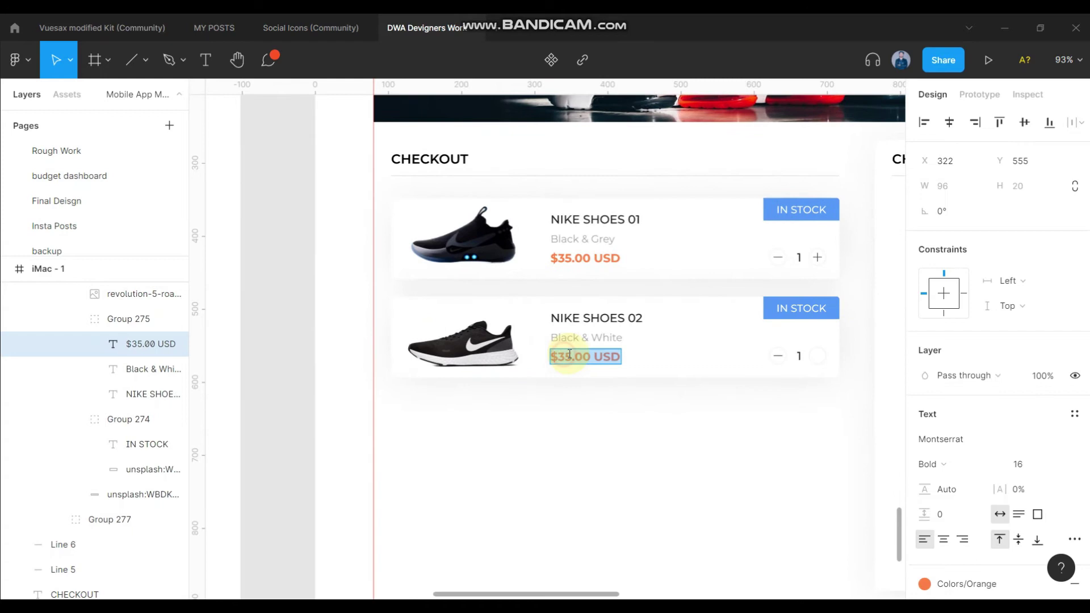
click(795, 311)
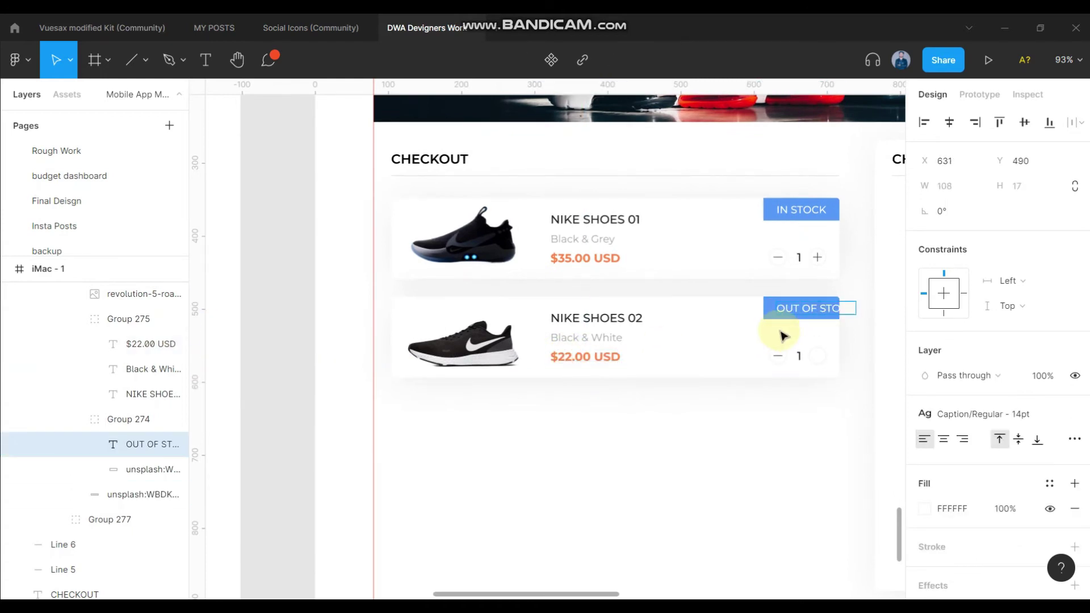
scroll(784, 337, up, 5)
drag(742, 297, 699, 294)
drag(784, 306, 680, 301)
scroll(680, 301, down, 3)
scroll(772, 302, up, 2)
Fill the OUT OF STOCK badge background with the Orange colour style.
click(832, 301)
click(936, 445)
click(942, 577)
scroll(834, 441, down, 3)
scroll(760, 470, down, 2)
click(741, 419)
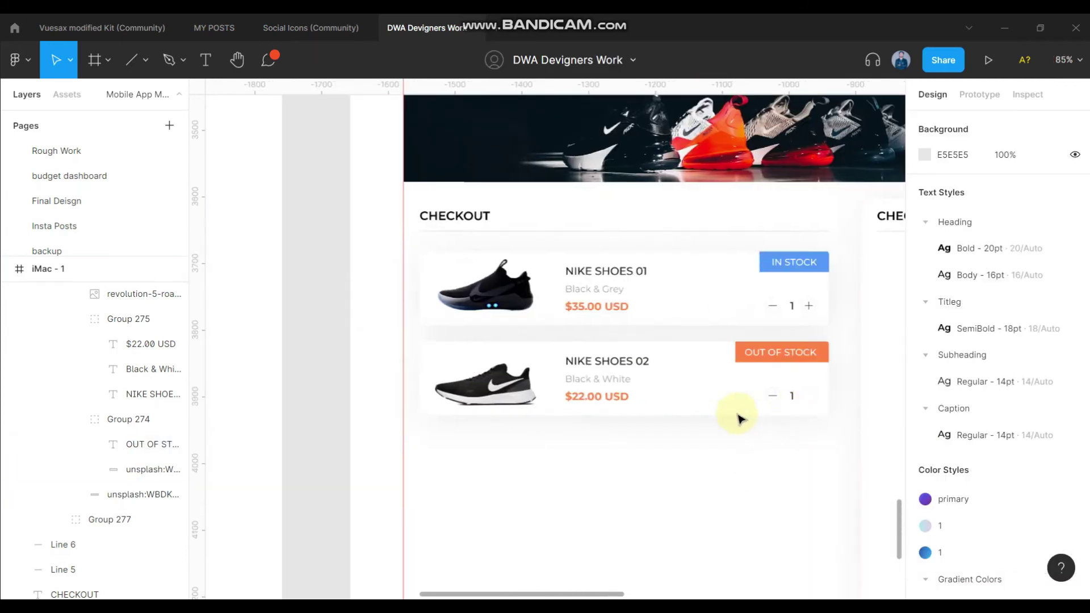
click(152, 469)
Change the OUT OF STOCK badge fill to red.
click(925, 464)
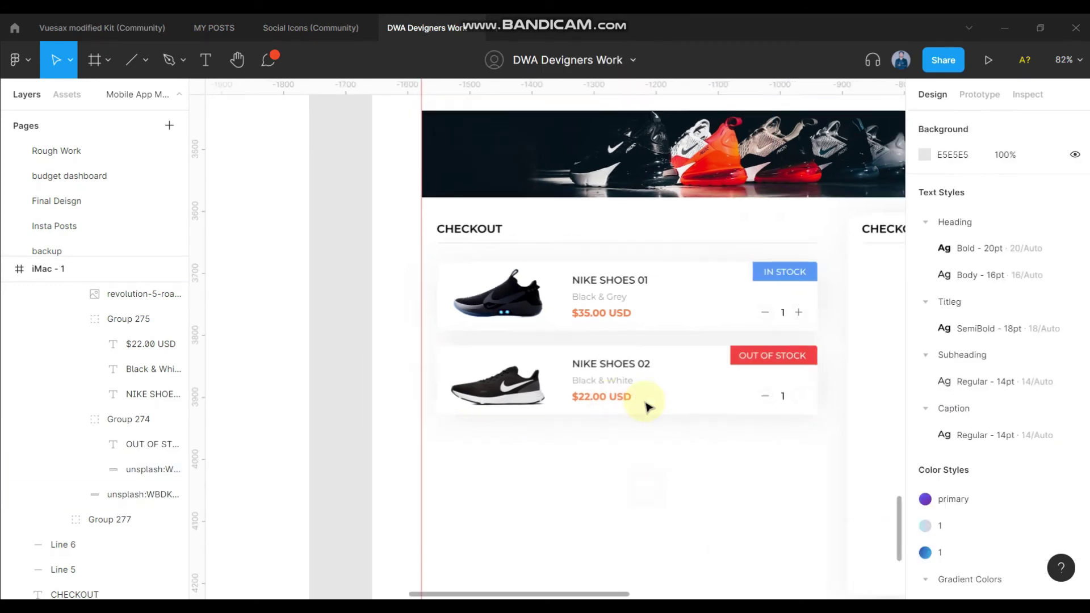
scroll(647, 403, down, 3)
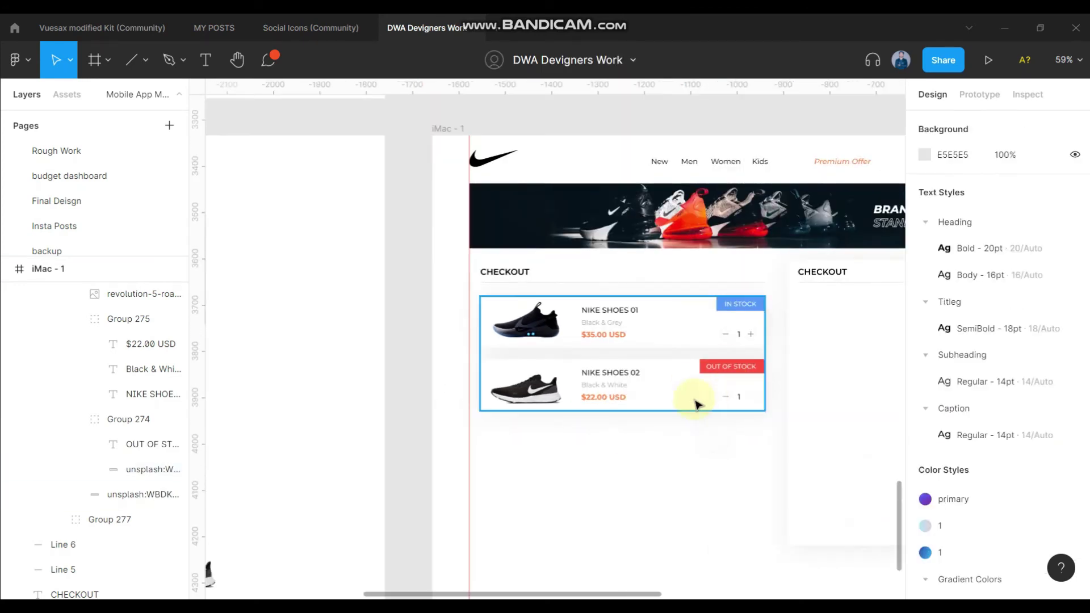
scroll(693, 402, up, 5)
Ungroup the two checkout cards with Ctrl+Shift+G.
click(748, 377)
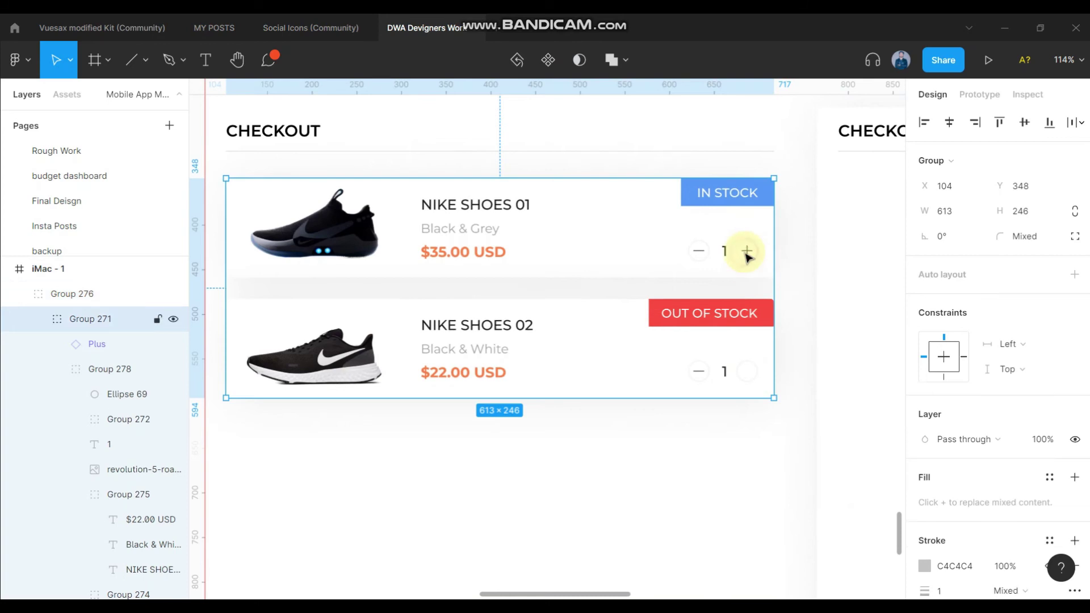
click(787, 411)
click(725, 343)
click(763, 451)
click(752, 348)
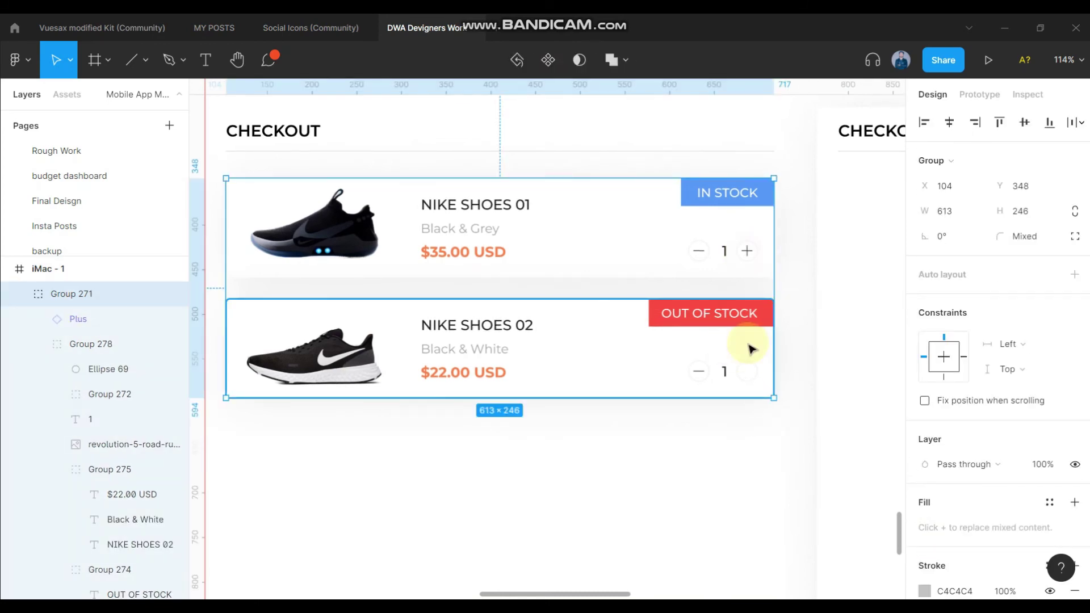
key(ctrl+shift+g)
Group the top card's plus sign with its circle into one plus button.
click(747, 250)
scroll(833, 243, up, 5)
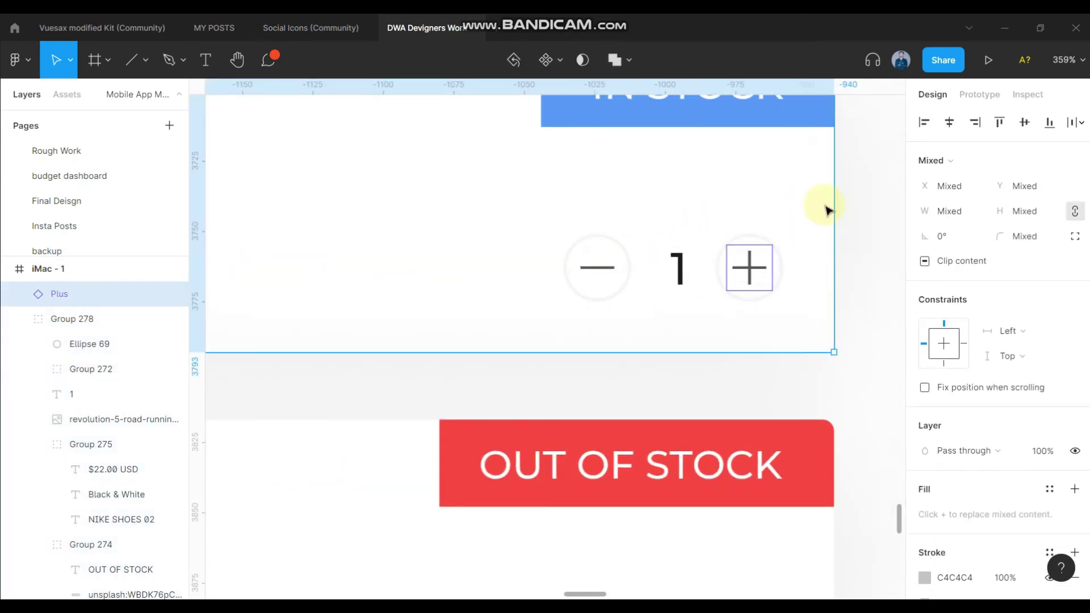
click(786, 268)
double_click(748, 264)
shift+click(749, 264)
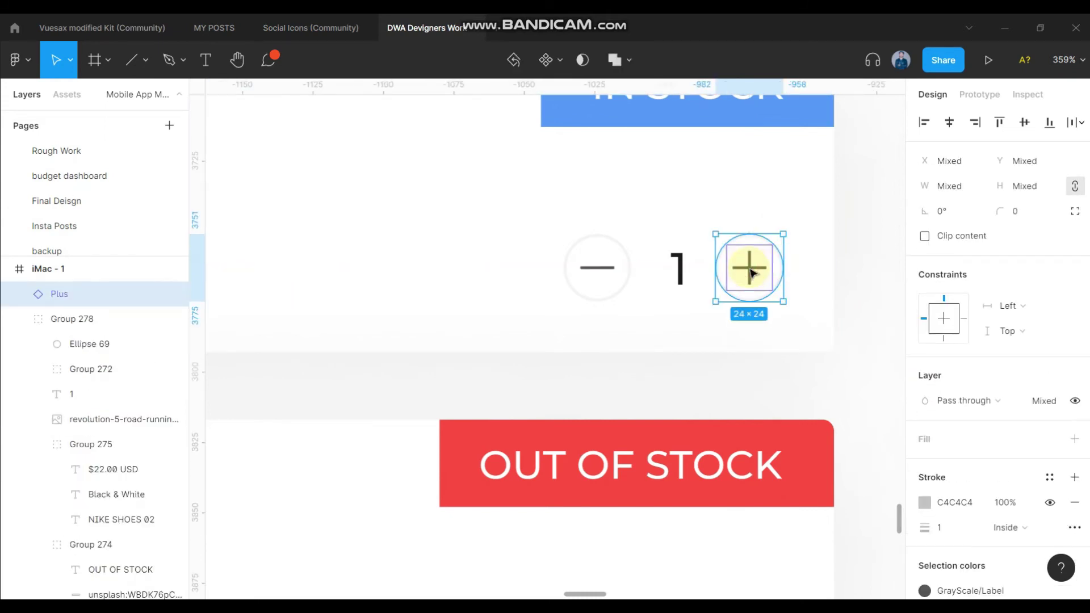
key(ctrl+g)
Replace the second card's lone circle with the pasted plus button beside its 1.
scroll(750, 324, down, 3)
scroll(736, 318, up, 2)
double_click(736, 313)
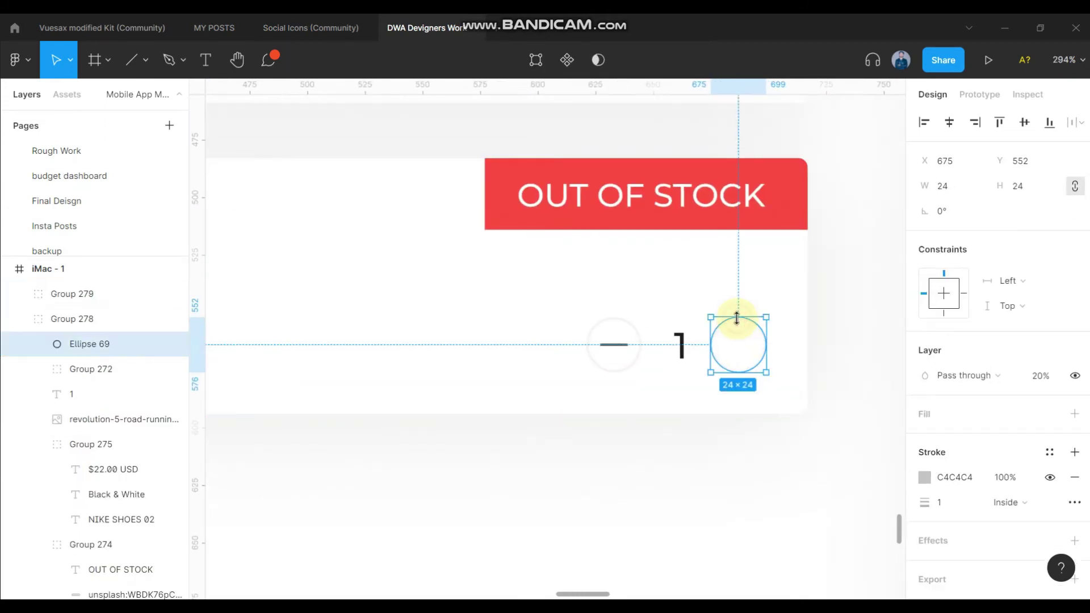
key(Delete)
click(763, 342)
key(ctrl+v)
scroll(762, 341, down, 1)
drag(316, 299, 860, 347)
scroll(801, 354, down, 2)
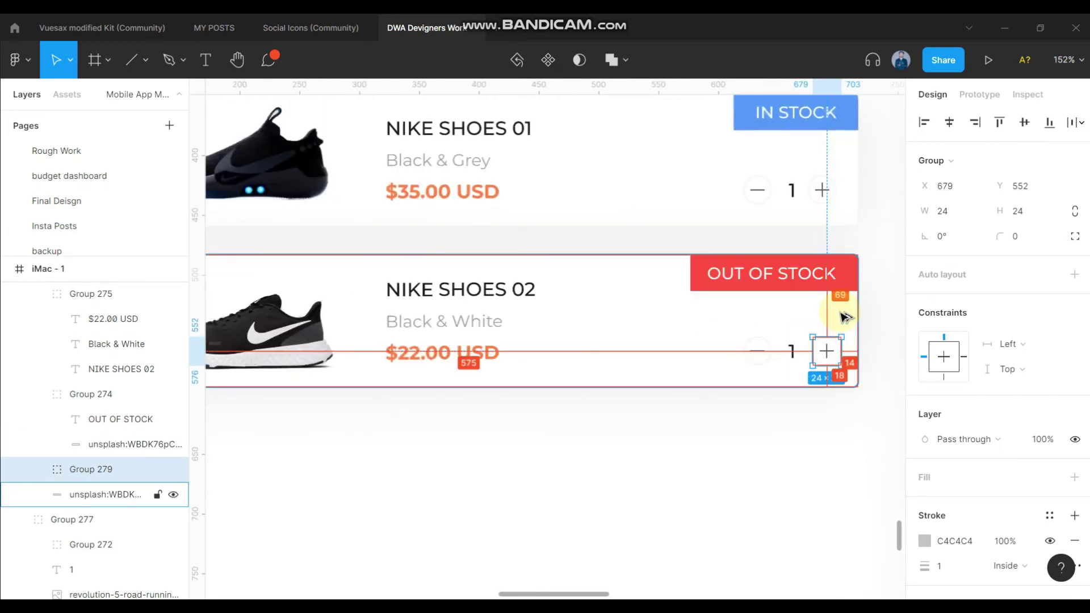
scroll(844, 312, up, 2)
key(Left)
key(Left)
key(Left)
key(Left)
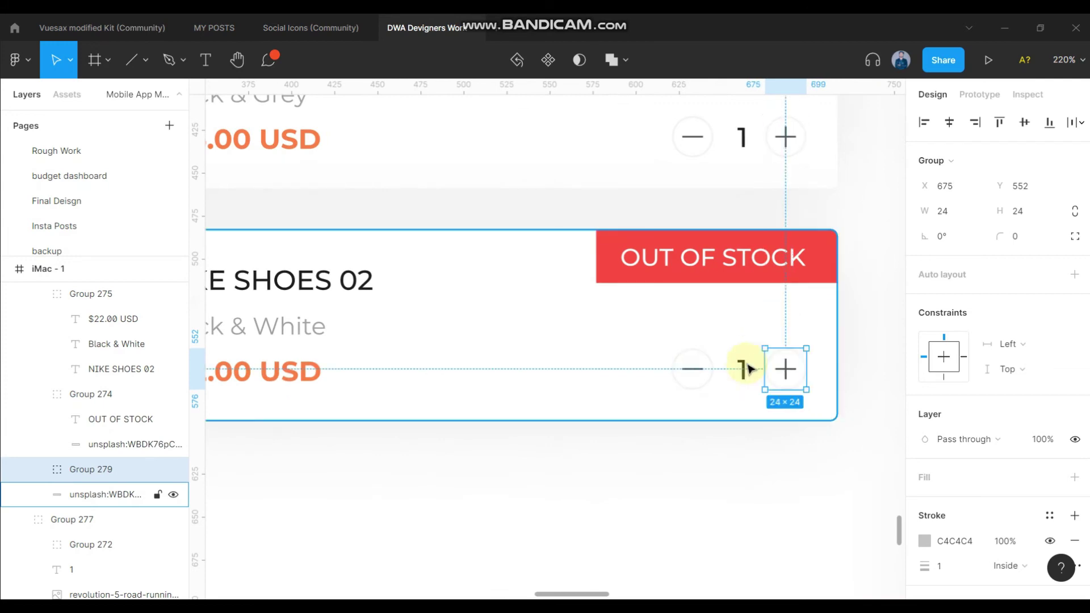
Compare the quantity 1 text on the second and top cards.
click(743, 369)
scroll(703, 374, down, 1)
click(742, 142)
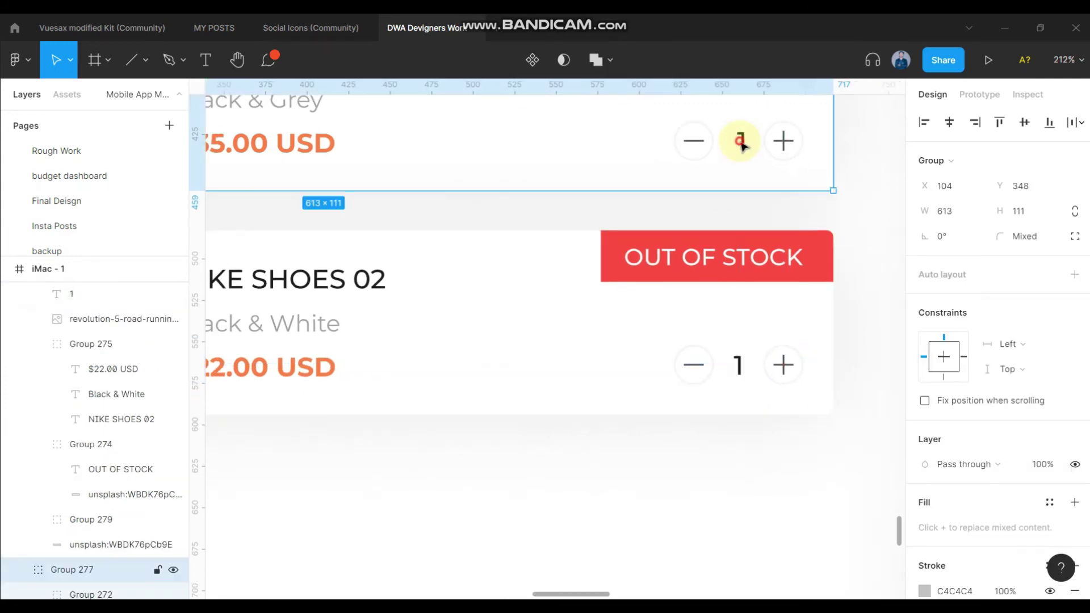
double_click(743, 143)
key(Escape)
scroll(799, 372, down, 10)
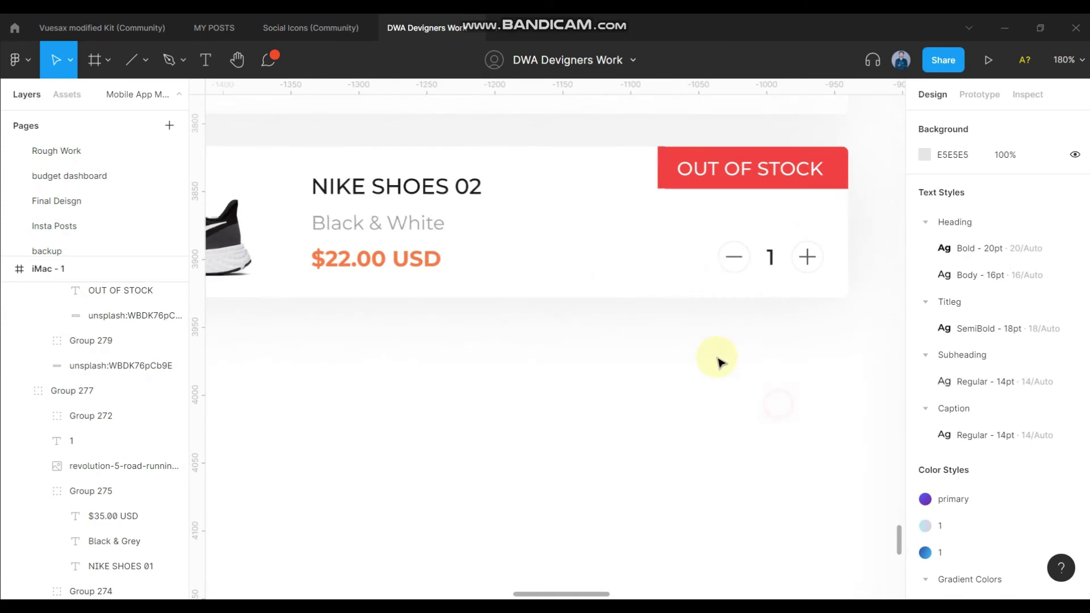
scroll(634, 370, down, 3)
scroll(674, 265, up, 2)
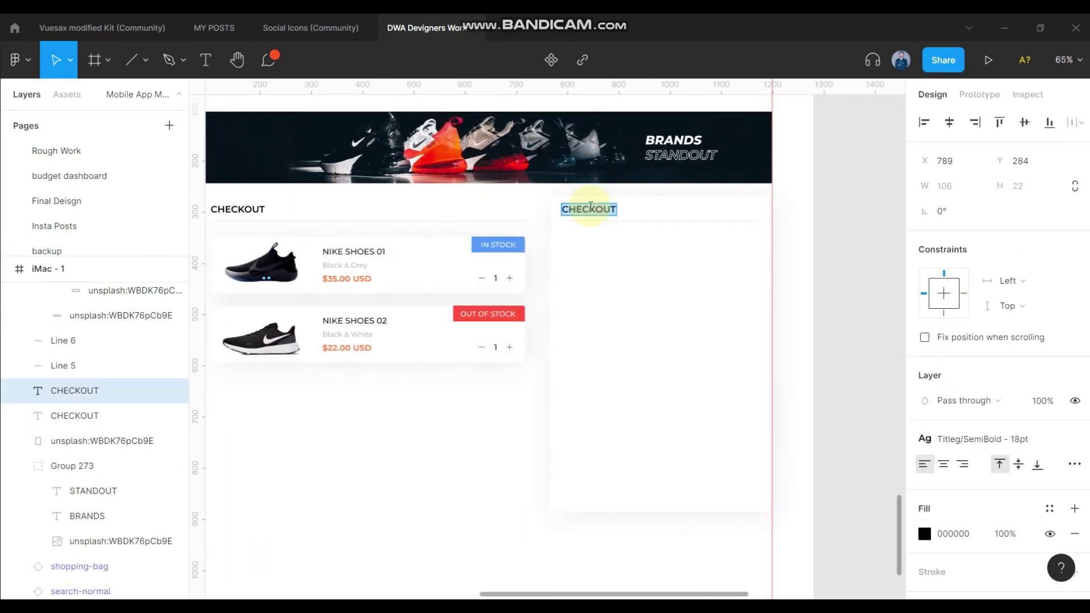
Copy the PAYMENT heading to the panel's right edge, right-aligned, in Subheading Regular 14pt.
key(BackSpace)
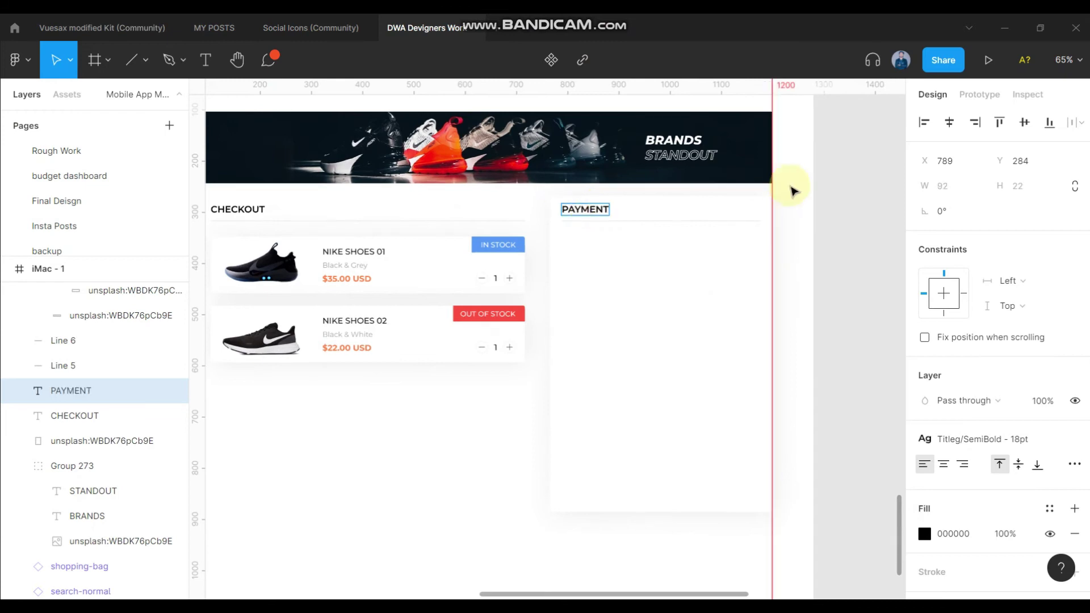
key(Escape)
drag(590, 209, 712, 212)
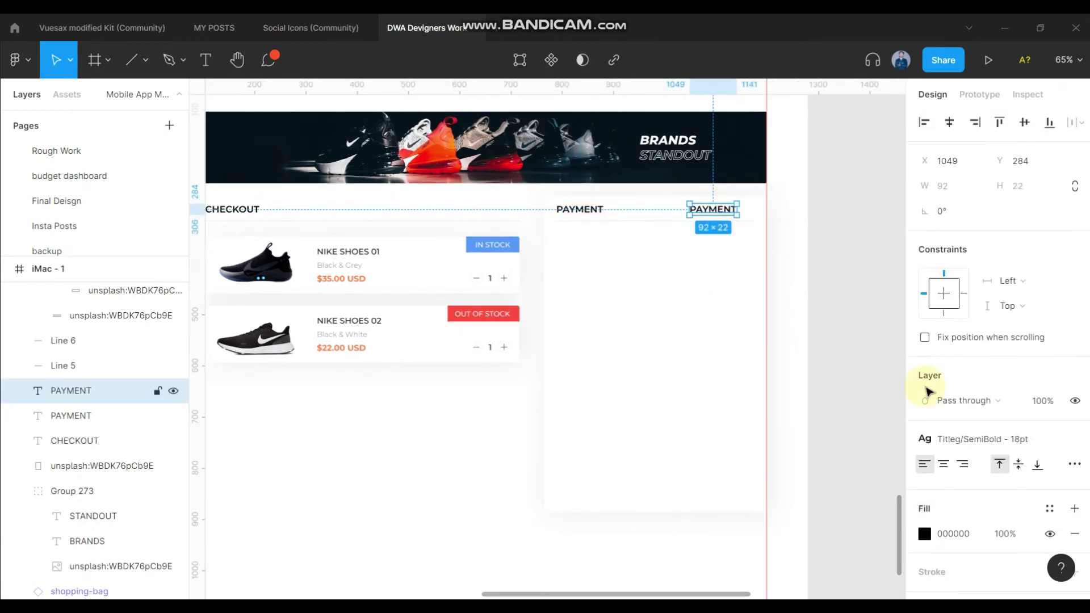
click(965, 464)
click(988, 439)
click(974, 530)
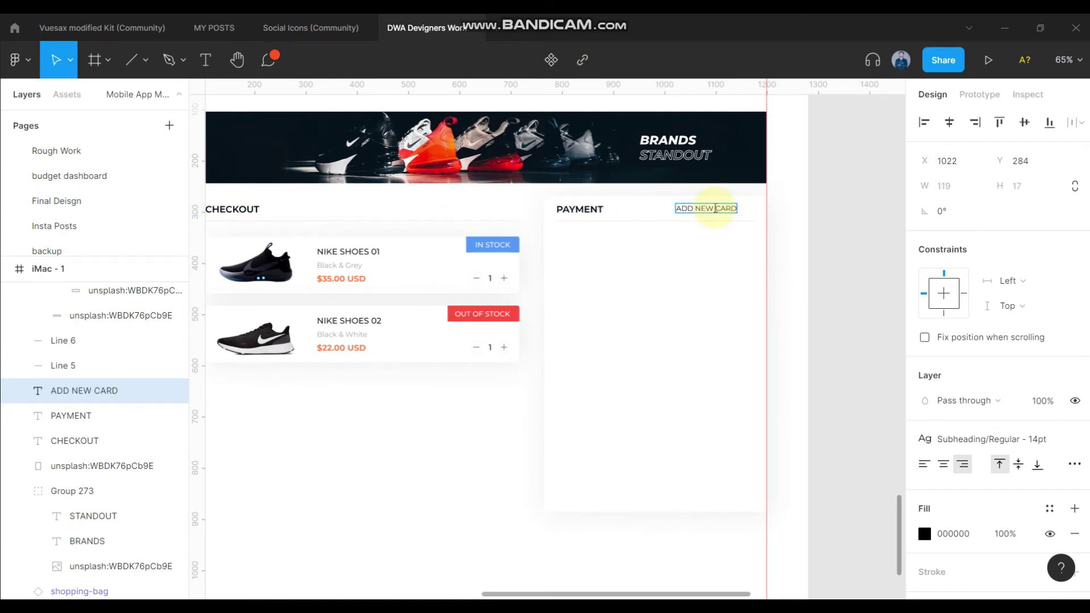
Give ADD NEW CARD the Subheading Regular 14pt text style and the Blue colour style.
click(988, 439)
click(983, 578)
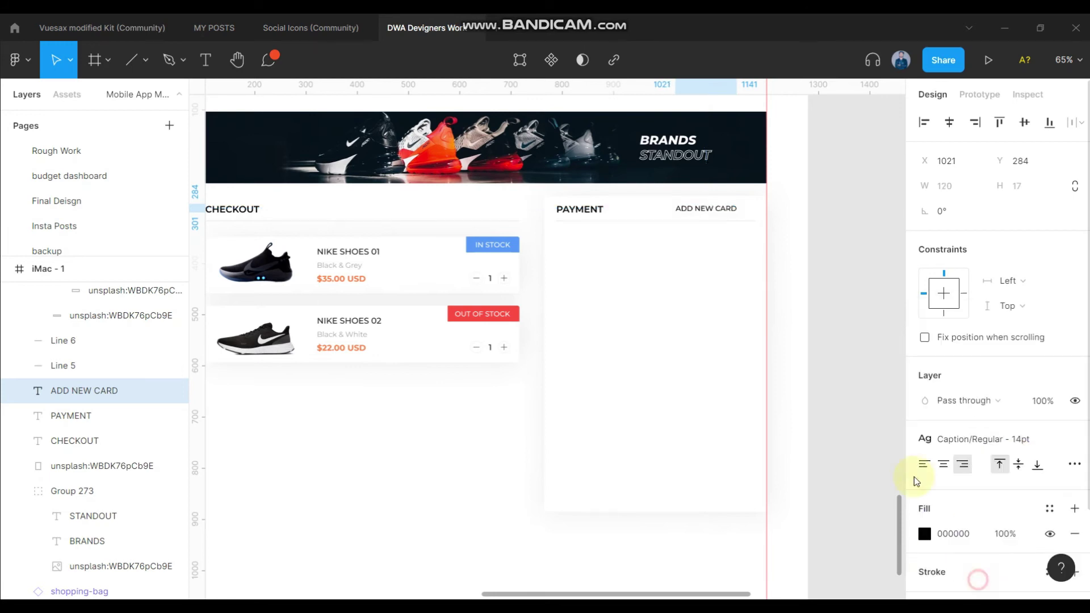
click(977, 439)
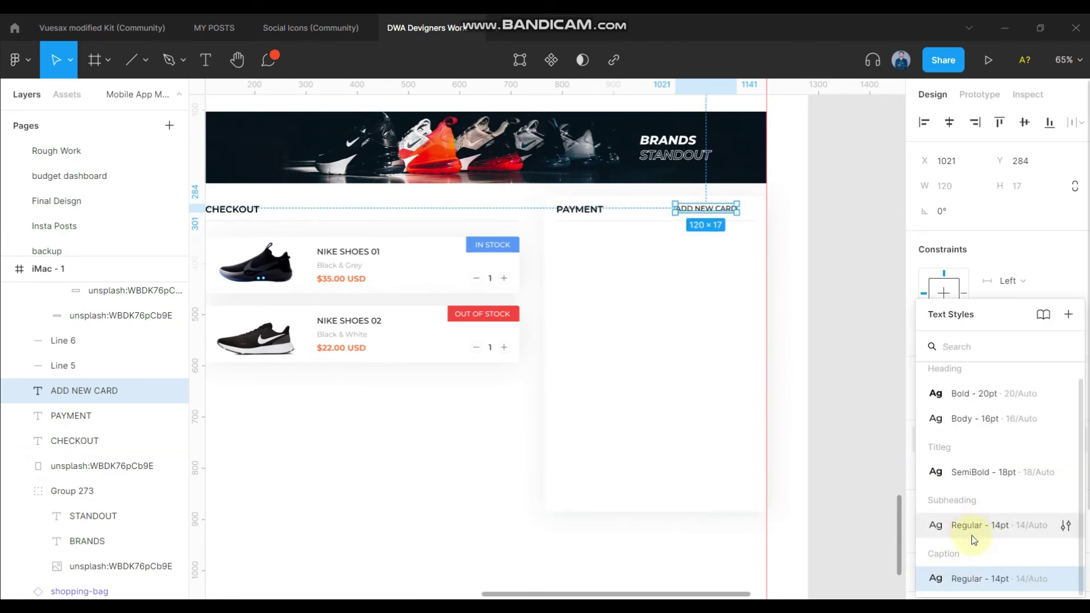
click(974, 528)
click(1049, 504)
click(954, 587)
Move ADD NEW CARD right into the PAYMENT panel's right padding.
click(825, 261)
scroll(694, 200, up, 2)
click(701, 214)
drag(702, 214, 723, 214)
click(732, 249)
scroll(733, 249, up, 2)
click(740, 151)
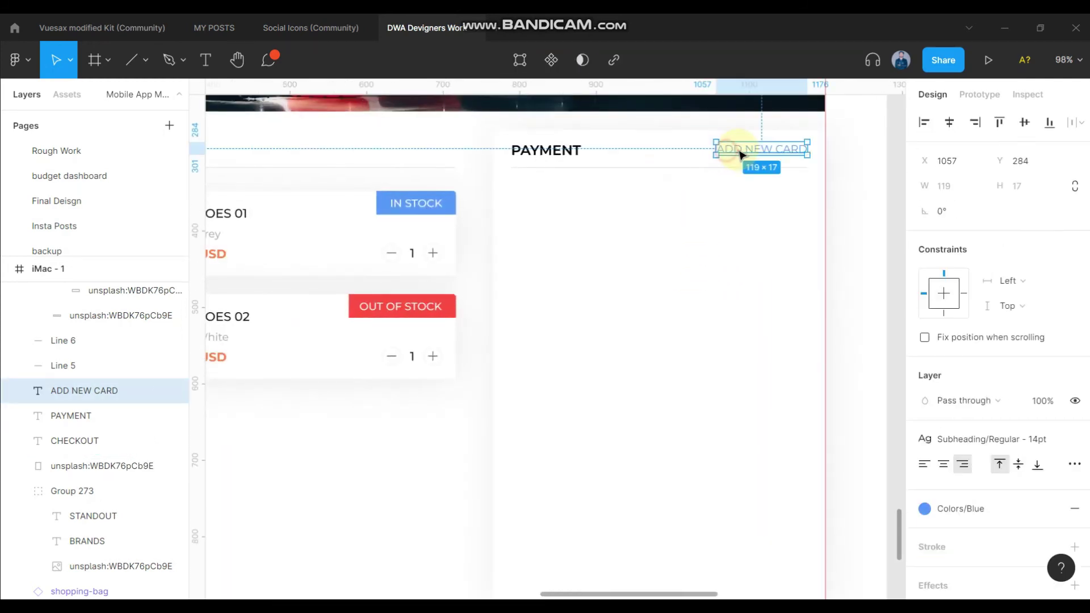
click(676, 187)
scroll(680, 276, down, 1)
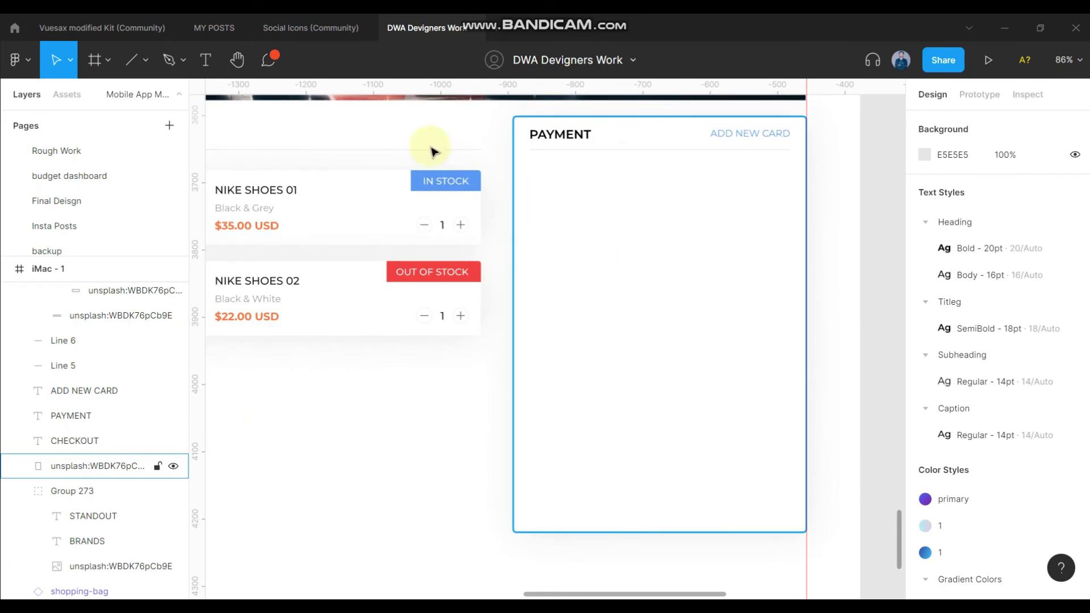
Copy the panel rectangle as a 323×174 card below ADD NEW CARD and remove its drop shadow.
click(638, 220)
key(ctrl+c)
key(ctrl+v)
drag(808, 126, 764, 170)
drag(716, 480, 722, 272)
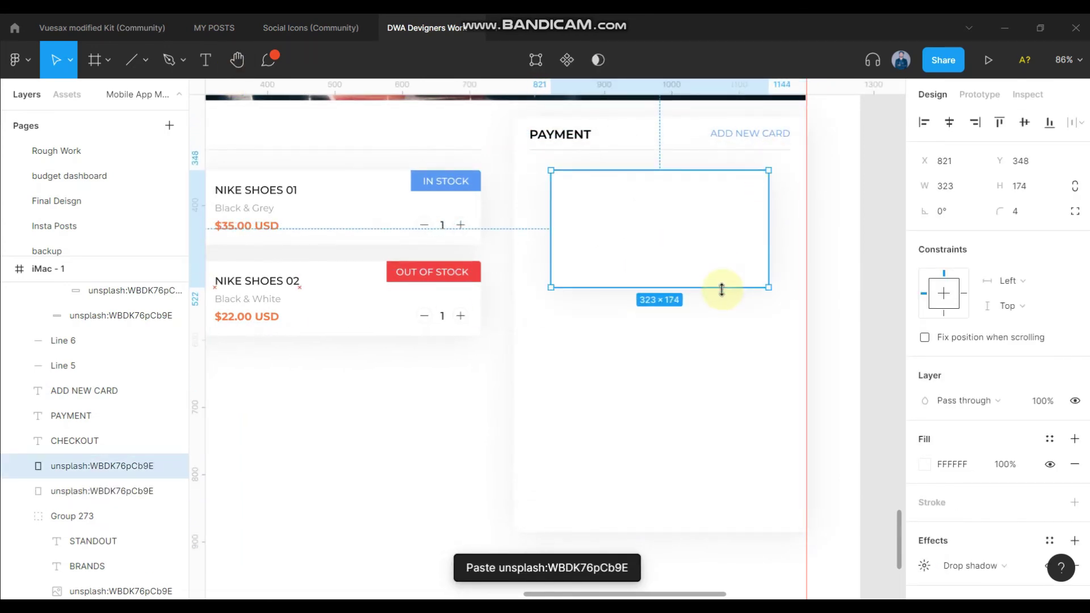
click(826, 255)
key(ctrl+z)
scroll(1073, 522, down, 3)
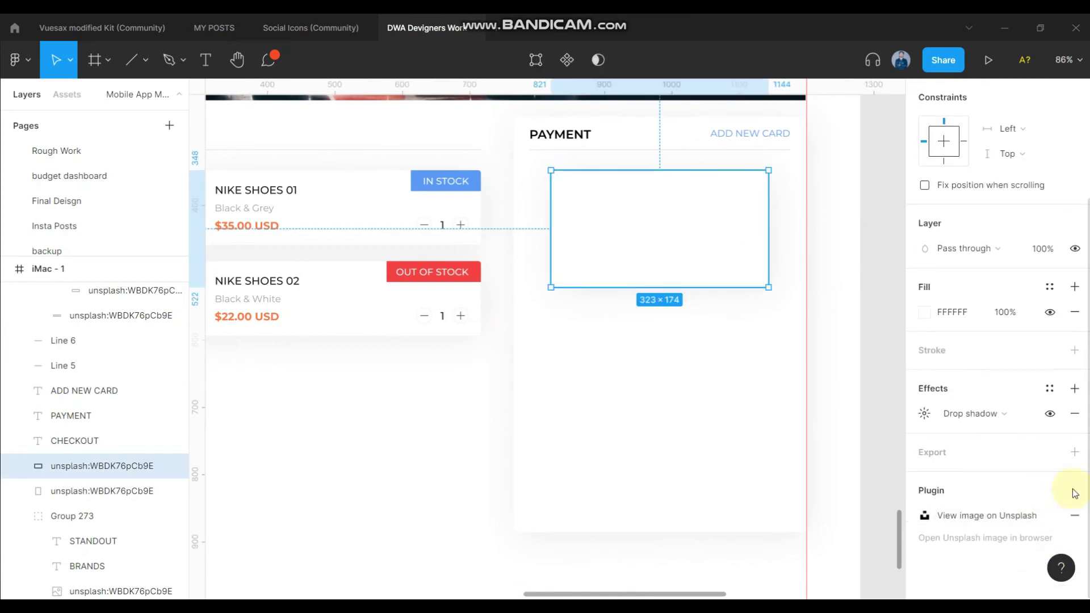
click(1075, 414)
key(Escape)
click(713, 253)
Fill the card rectangle with the Black Gradient style.
click(1054, 313)
scroll(942, 527, down, 1)
click(932, 452)
click(857, 249)
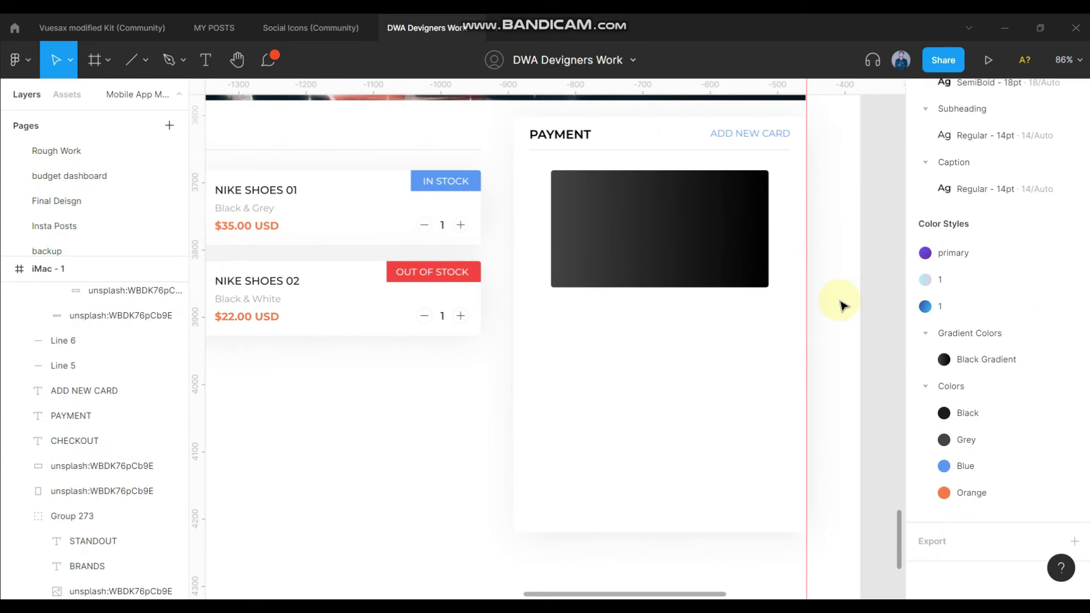
click(738, 228)
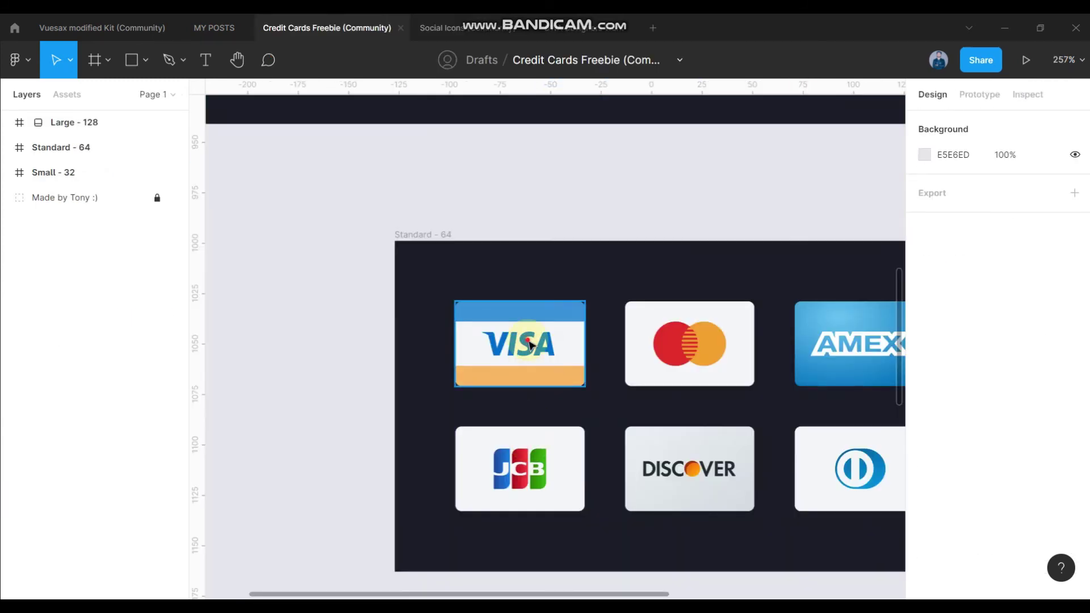
Paste the VISA logo from the card icons file into the card's top-left corner.
double_click(529, 343)
click(558, 205)
click(585, 27)
click(842, 206)
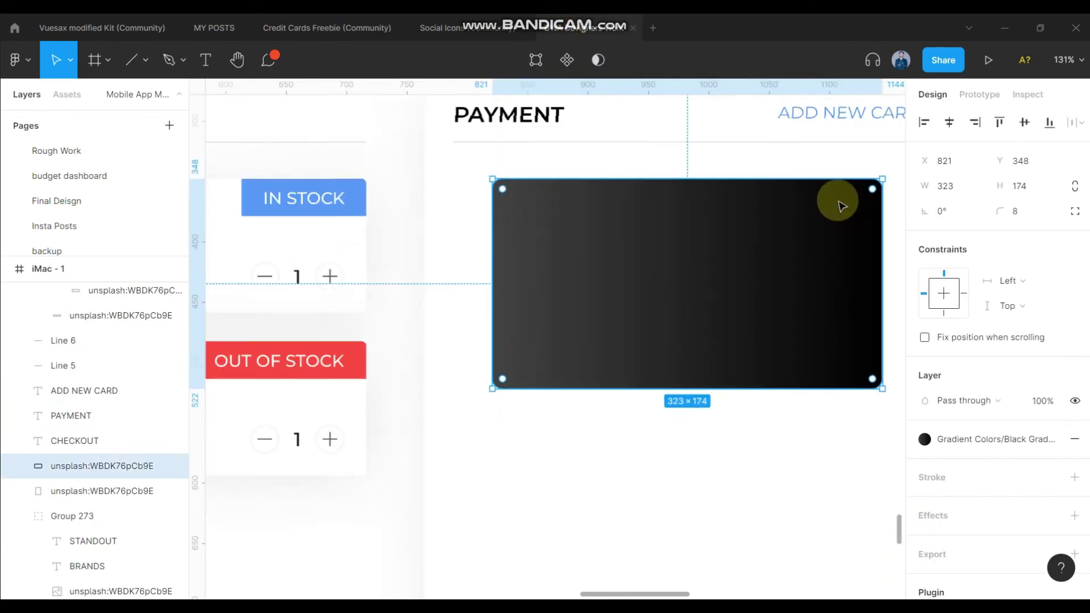
key(ctrl+v)
drag(543, 358, 546, 210)
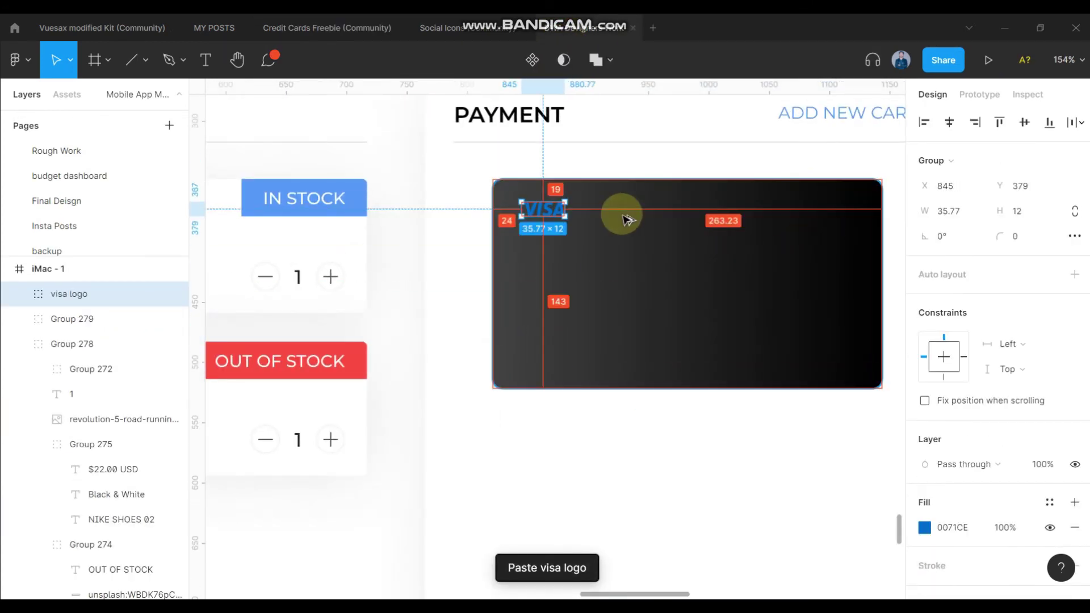
key(Down)
key(Down)
key(Down)
key(Down)
key(Down)
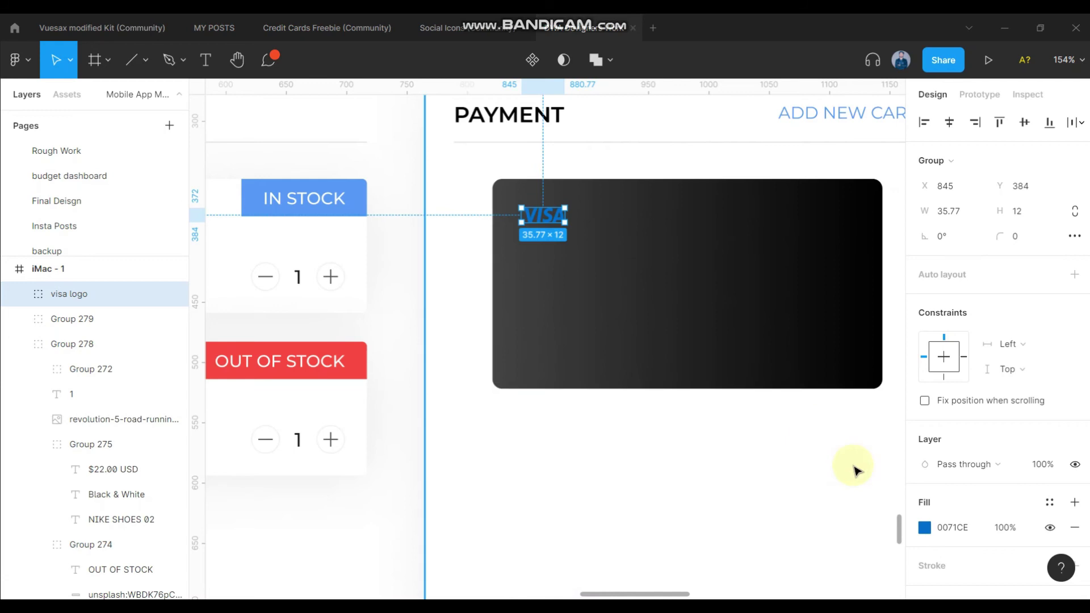
Make the VISA logo white (FFFFFF) and enlarge it.
click(924, 528)
text(FFFFFF)
key(Return)
scroll(586, 261, down, 2)
click(494, 306)
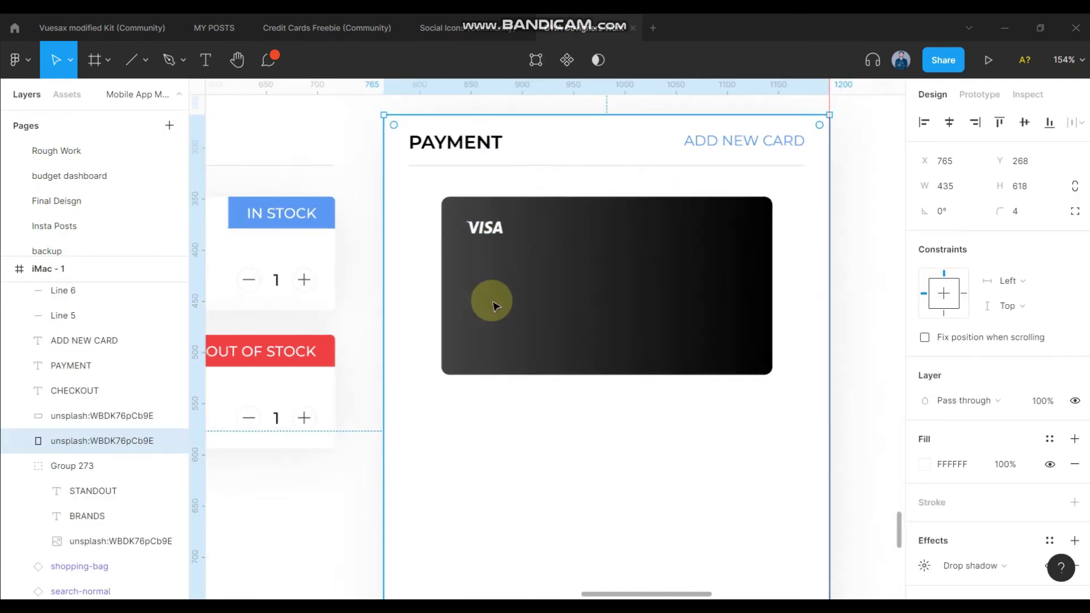
scroll(844, 280, down, 1)
scroll(624, 244, right, 1)
click(437, 211)
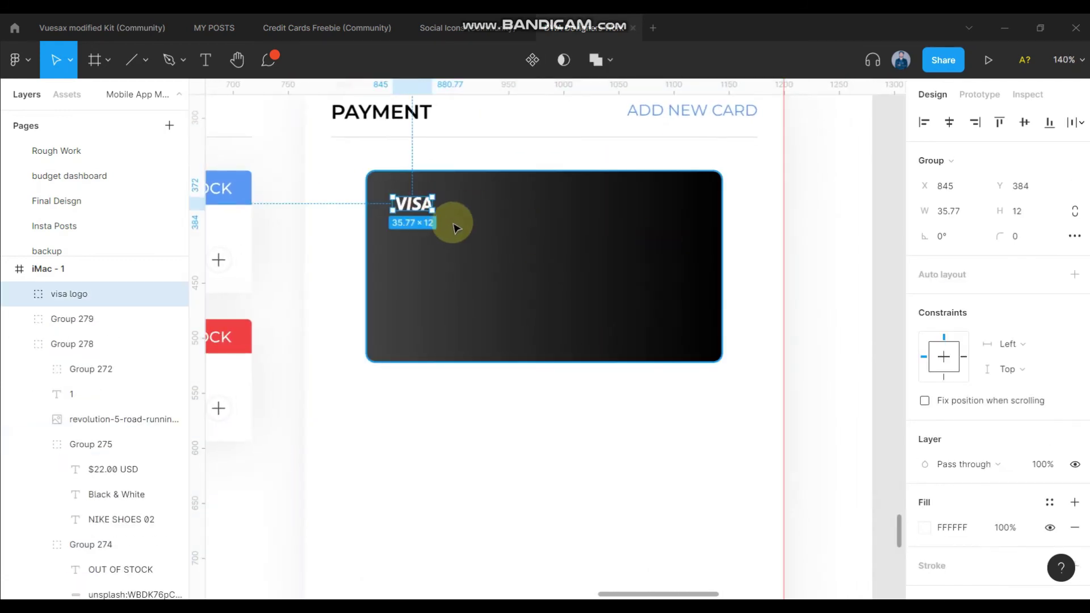
drag(433, 212, 446, 235)
scroll(601, 226, up, 1)
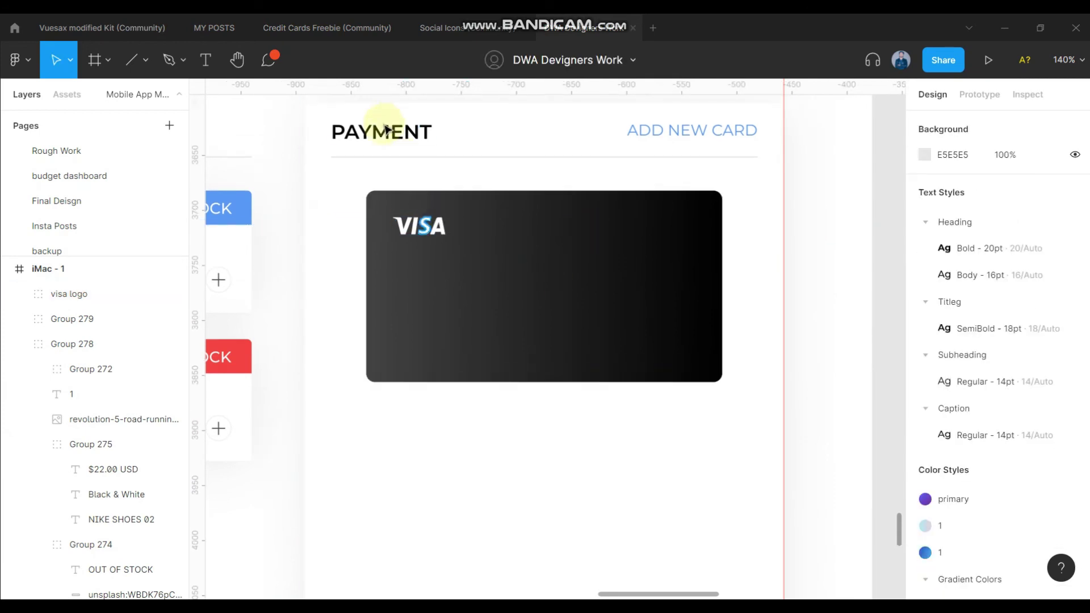
Paste the PAYMENT text below the VISA logo, edit it to ****, and make it white.
click(384, 127)
key(ctrl+c)
click(514, 256)
key(ctrl+v)
drag(410, 142, 474, 290)
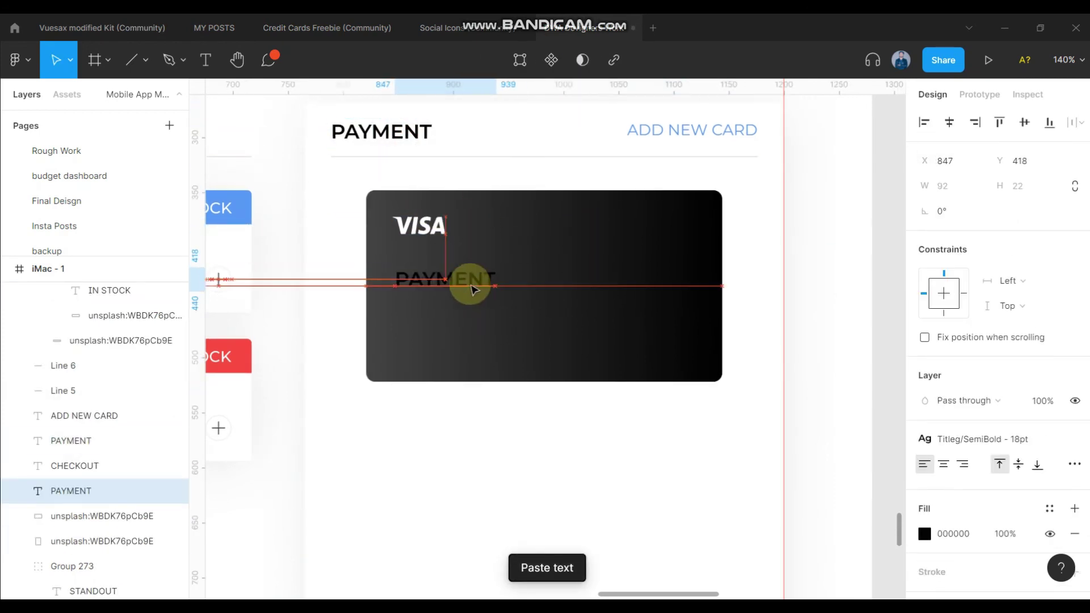
double_click(469, 284)
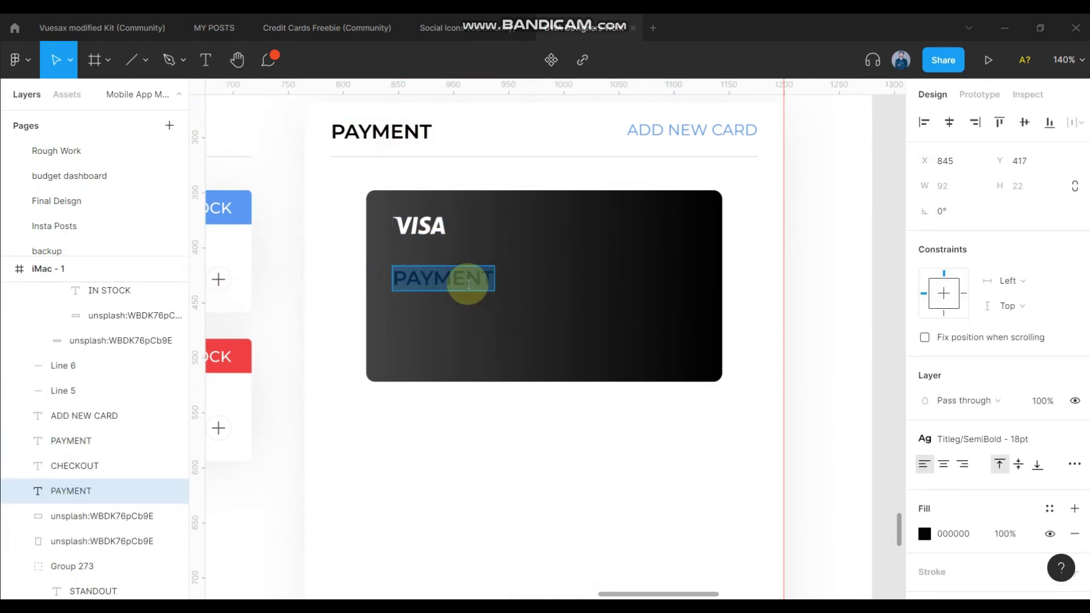
key(Escape)
click(924, 534)
drag(773, 319, 718, 209)
drag(500, 267, 500, 268)
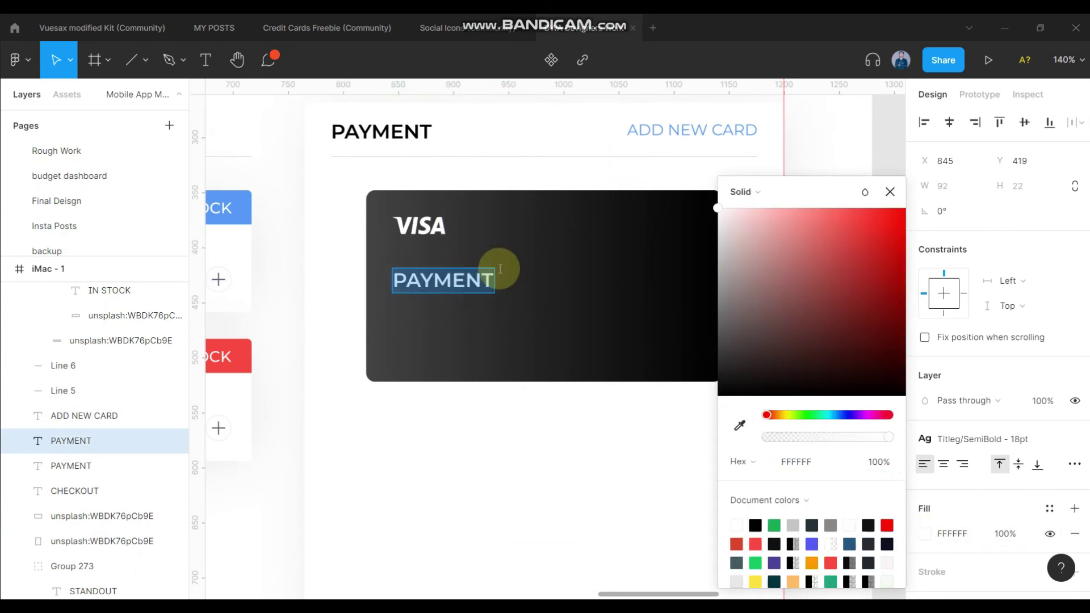
Duplicate the **** text into four groups and set their spacing to 28.
scroll(397, 278, up, 5)
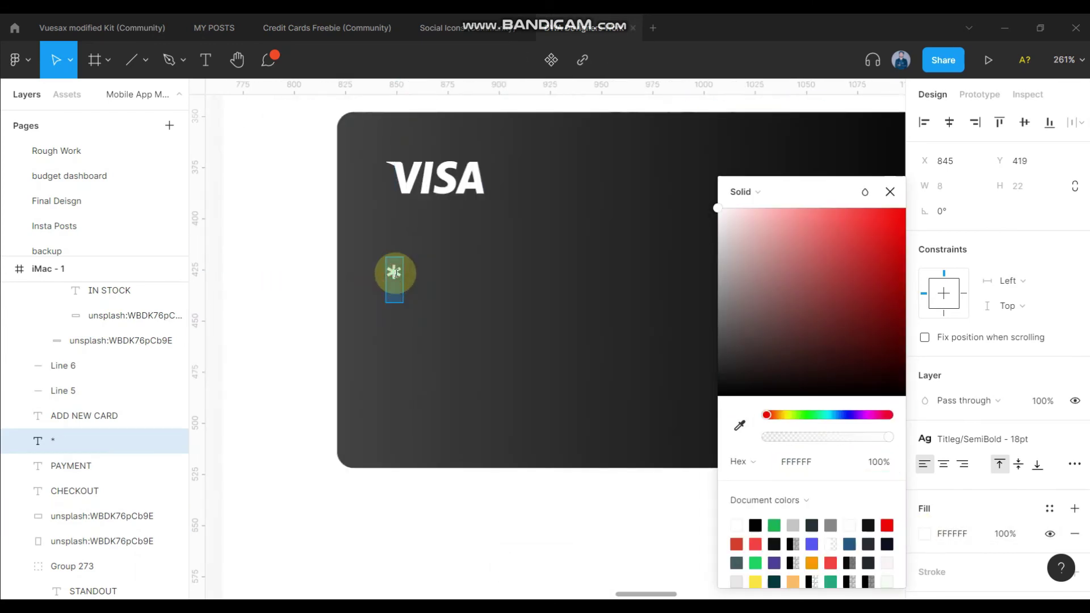
scroll(414, 307, down, 2)
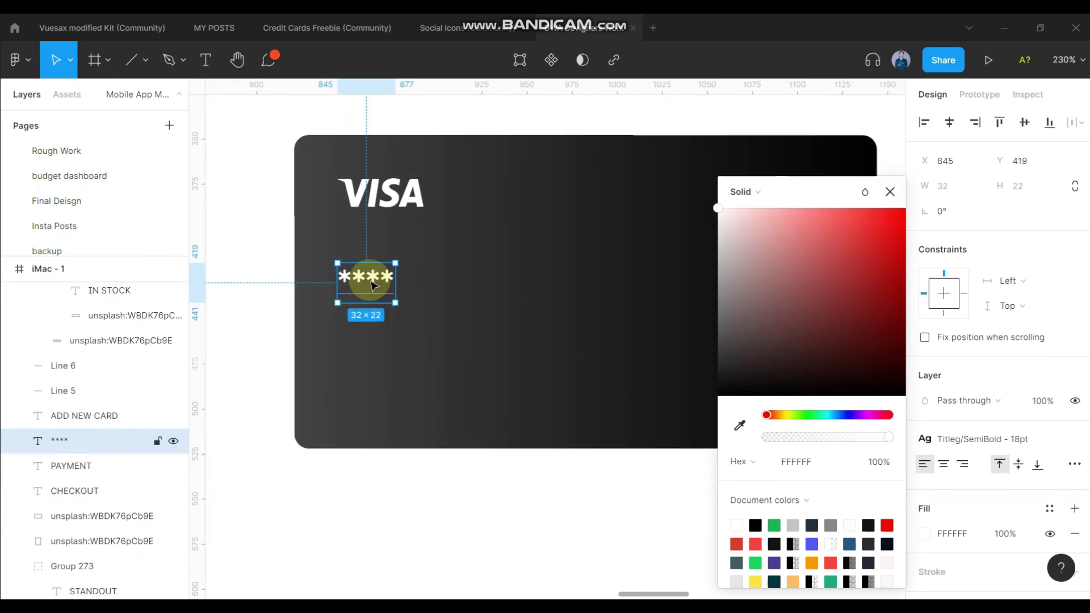
drag(374, 280, 474, 283)
key(Left)
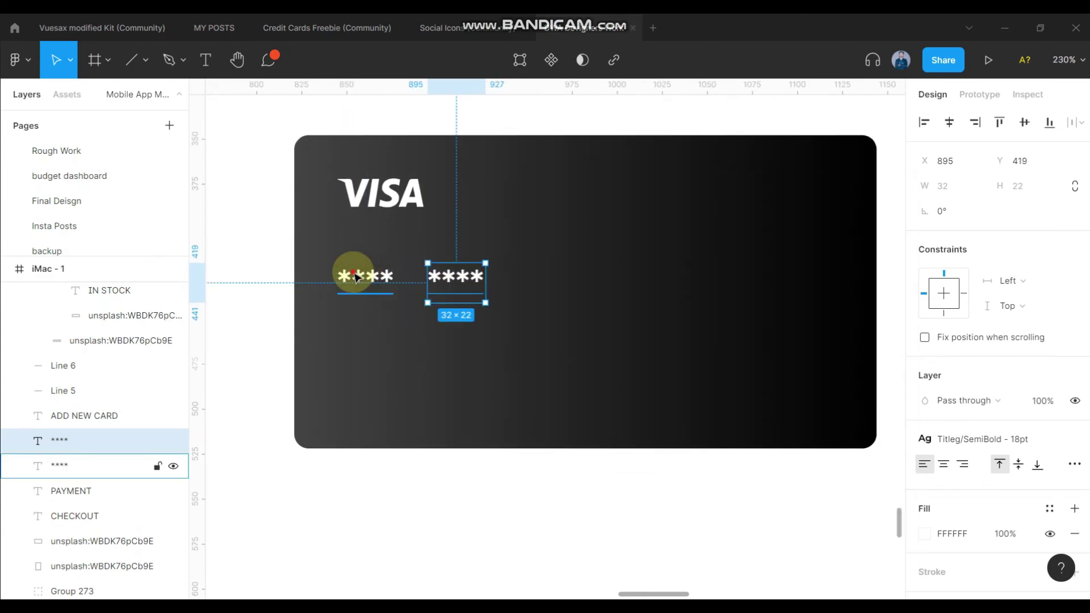
shift+click(354, 277)
drag(354, 276, 375, 278)
drag(471, 277, 635, 286)
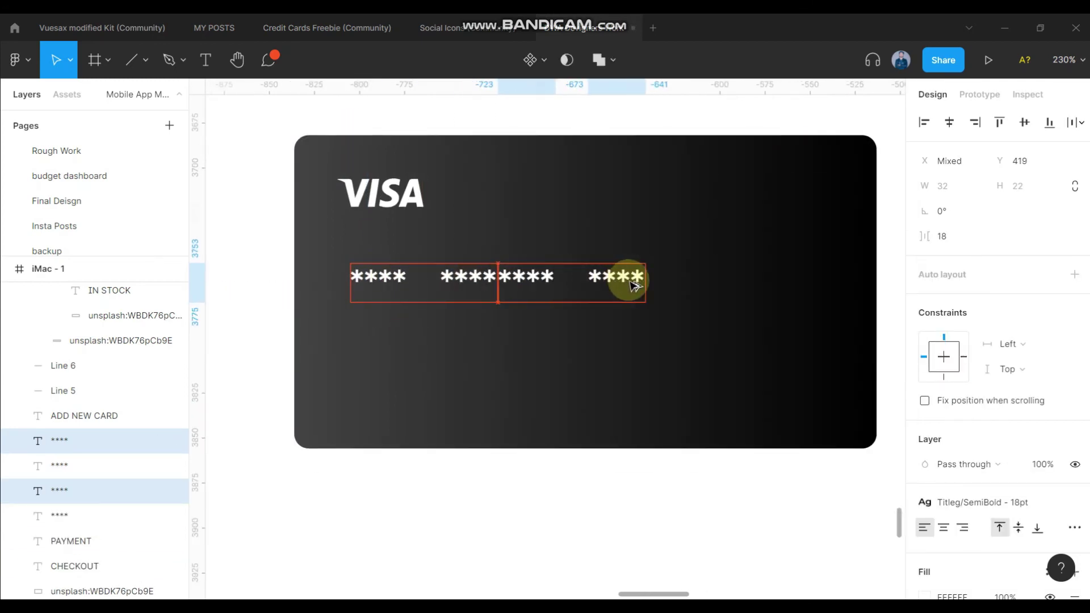
scroll(657, 284, down, 2)
shift+click(489, 293)
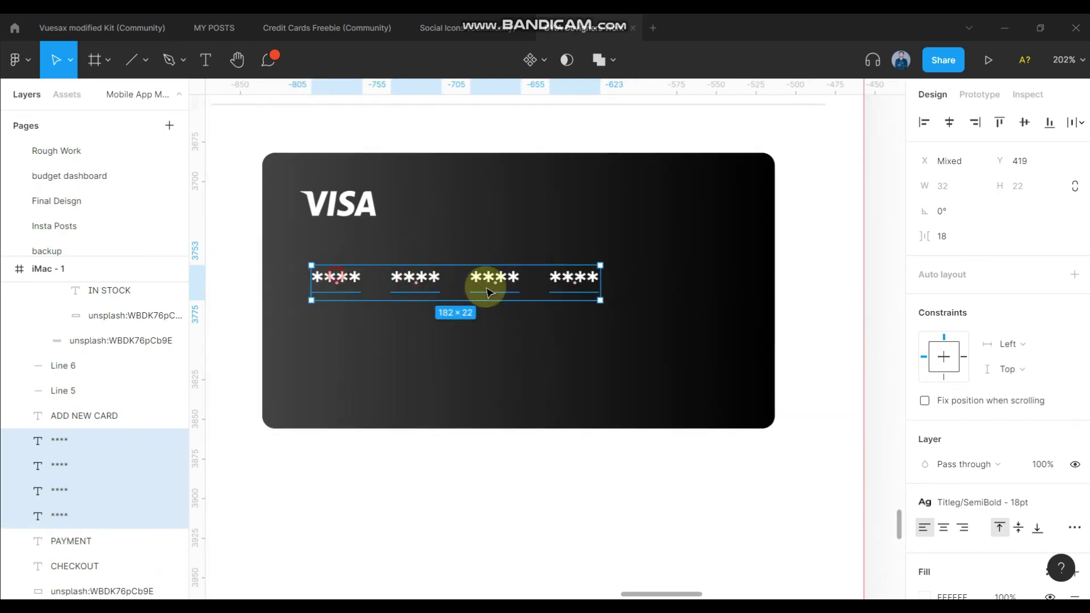
text(28)
key(Return)
Change the fourth group to 4345 and place a copy lower on the card.
click(615, 291)
text(4345)
key(Escape)
scroll(645, 395, down, 5)
drag(568, 300, 596, 346)
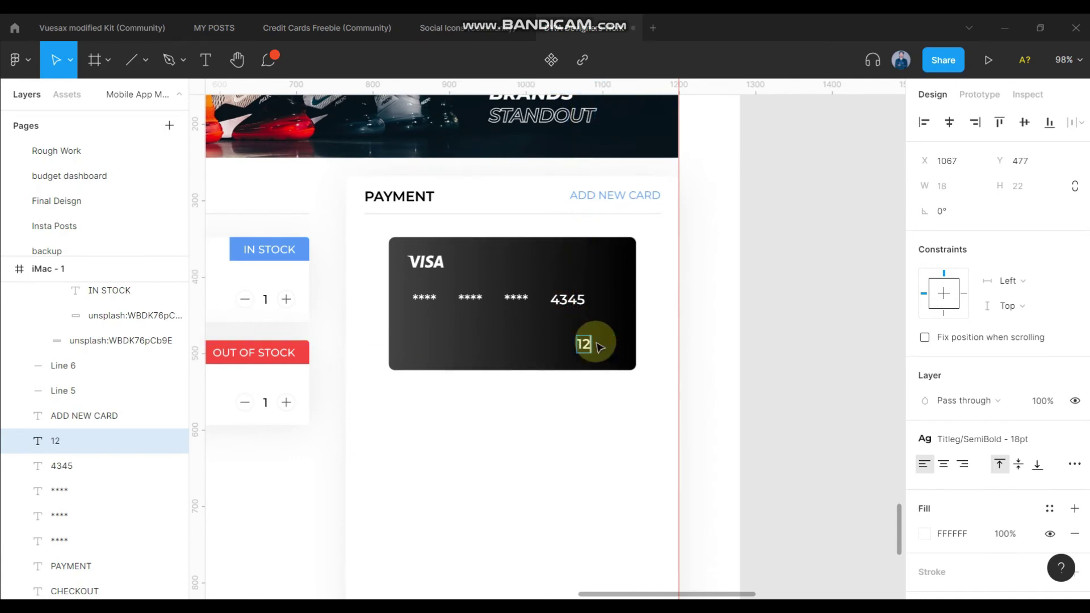
Stack two 12/24 texts, giving the lower a smaller style and the upper Subheading Regular 14pt.
scroll(605, 342, up, 5)
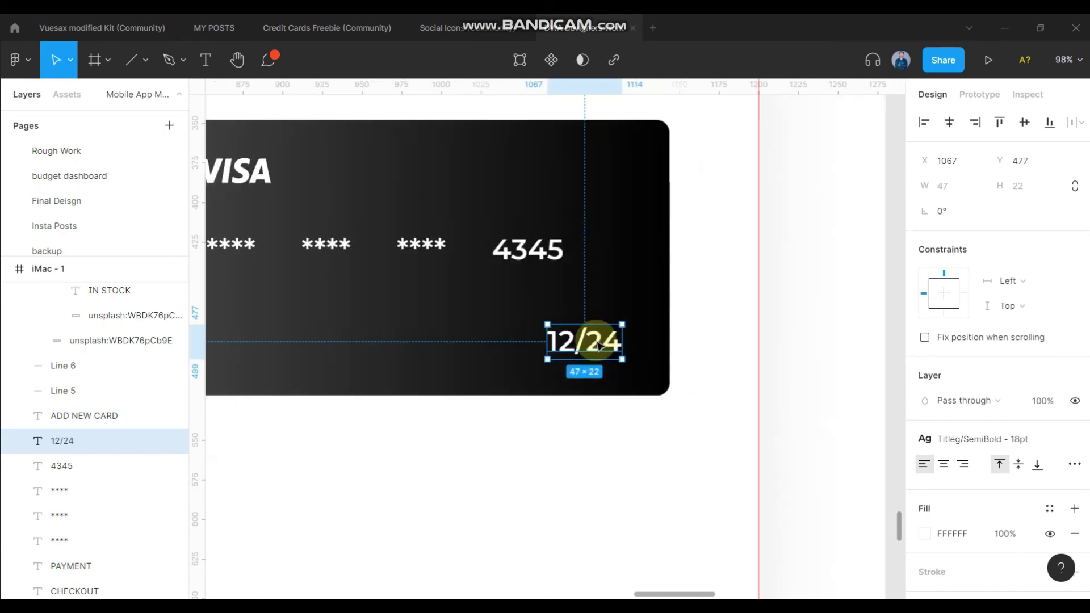
drag(597, 343, 598, 328)
click(585, 349)
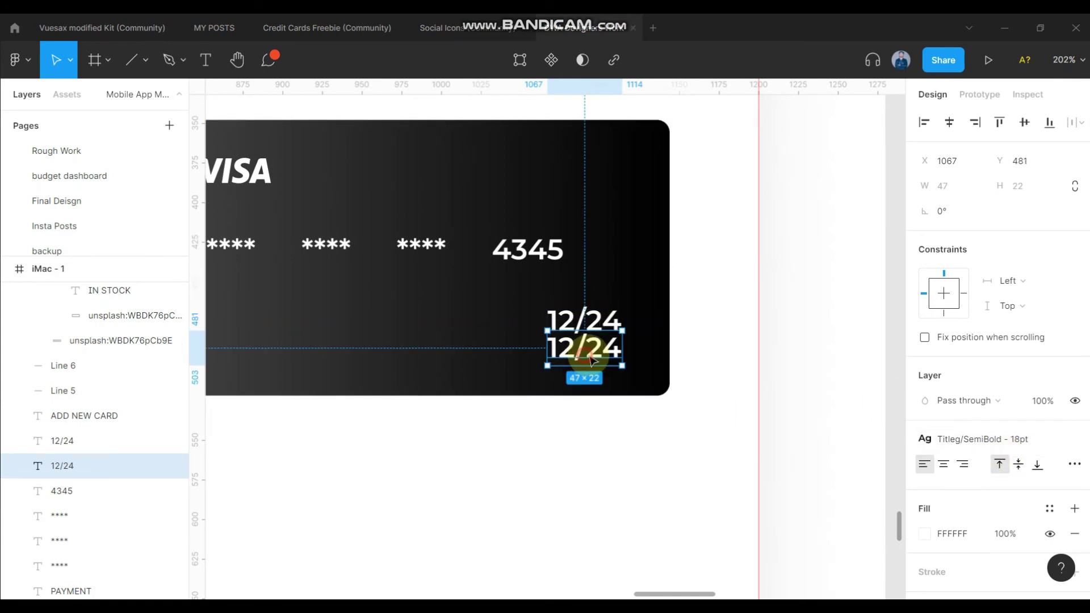
click(986, 439)
click(995, 480)
click(601, 310)
click(1020, 438)
click(1028, 531)
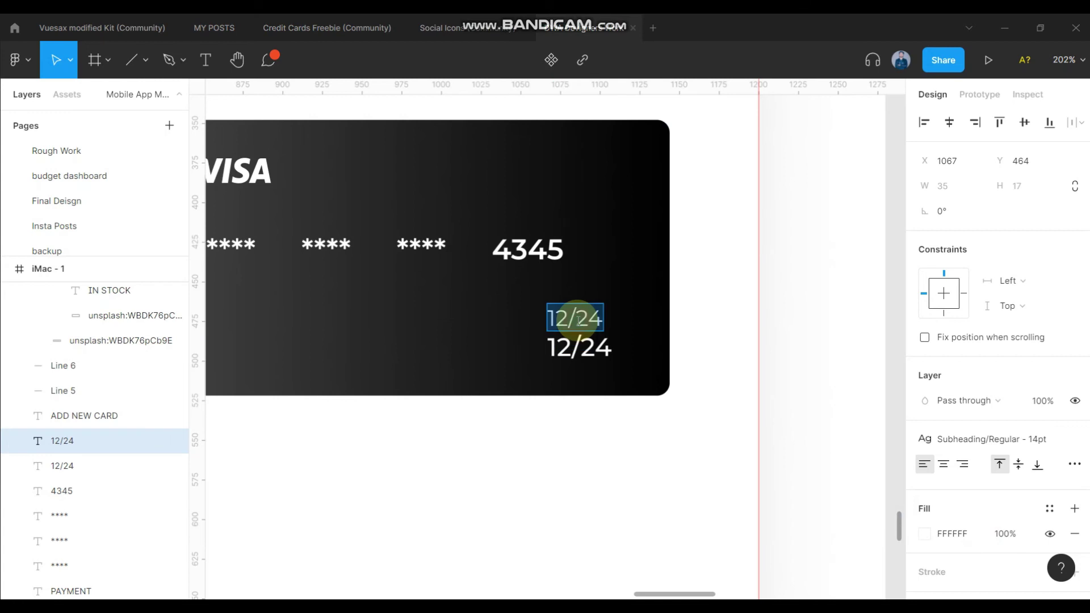
Finish the Expiry label and detach its Subheading text style.
click(753, 335)
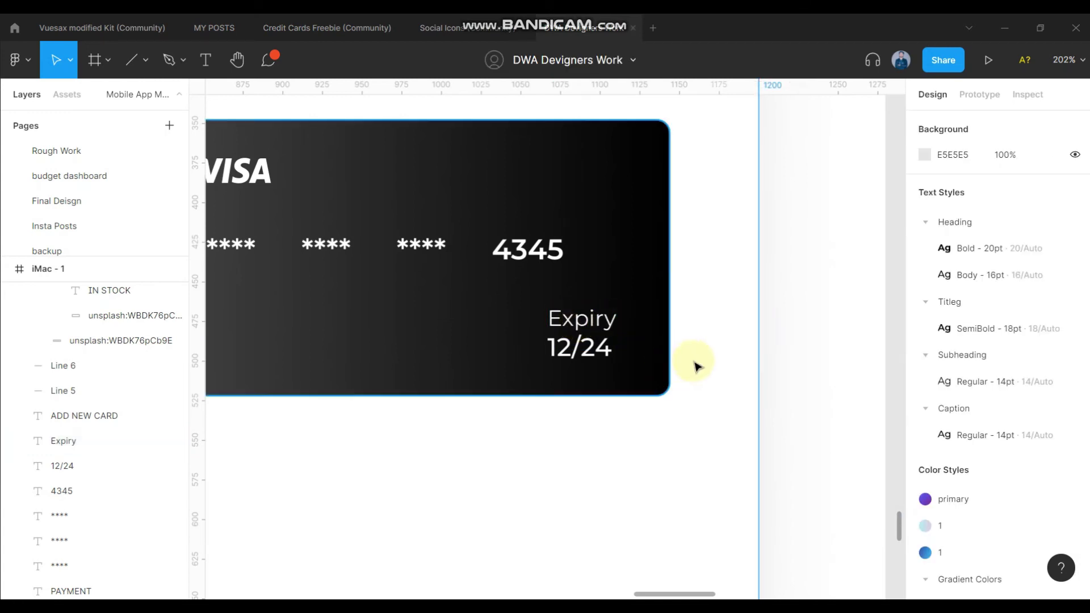
key(ctrl+z)
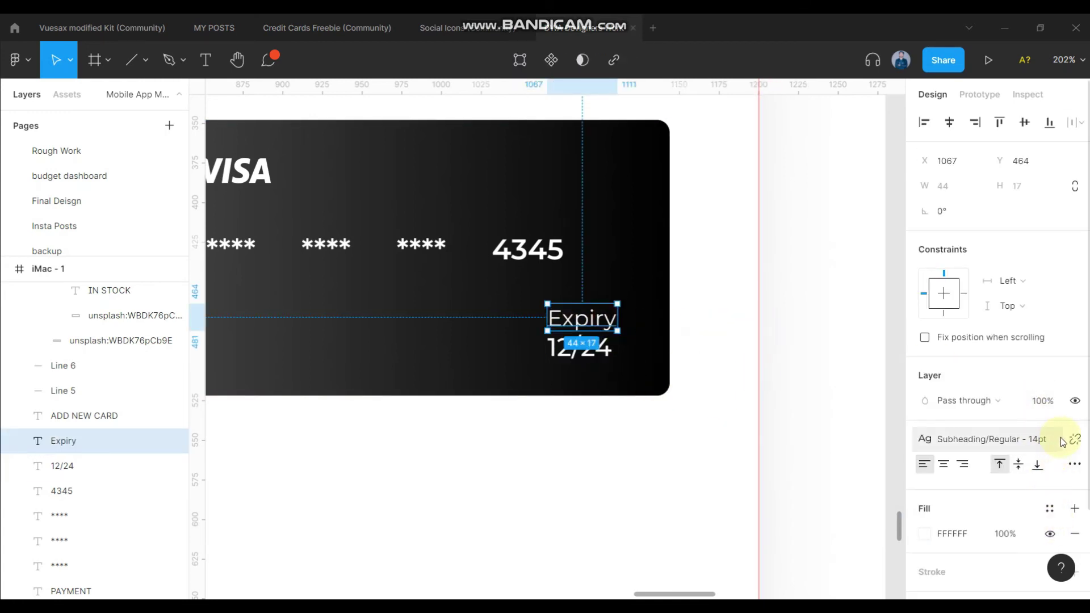
click(1063, 439)
click(829, 355)
scroll(633, 372, down, 5)
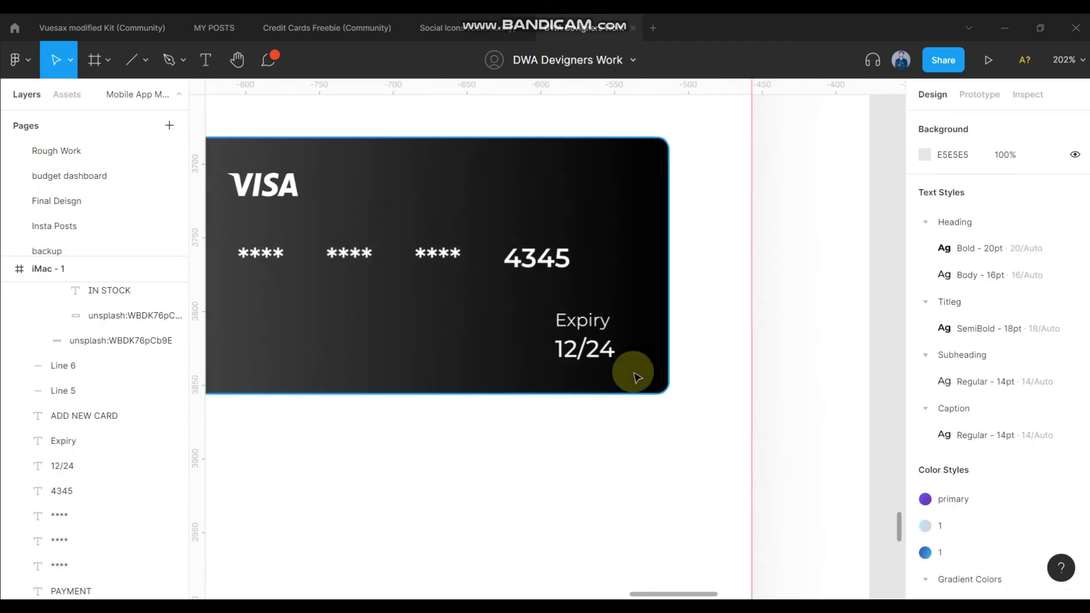
scroll(528, 396, up, 8)
Duplicate the Expiry/12/24 pair to the lower left as Card Holder and the holder's name.
click(764, 361)
shift+click(740, 392)
drag(741, 392, 396, 405)
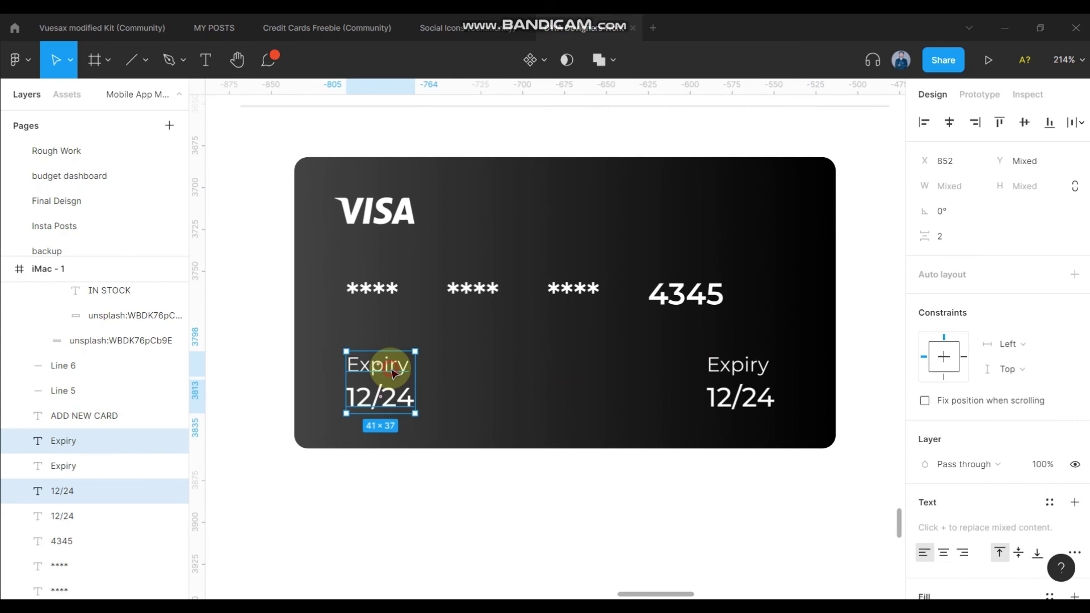
double_click(392, 367)
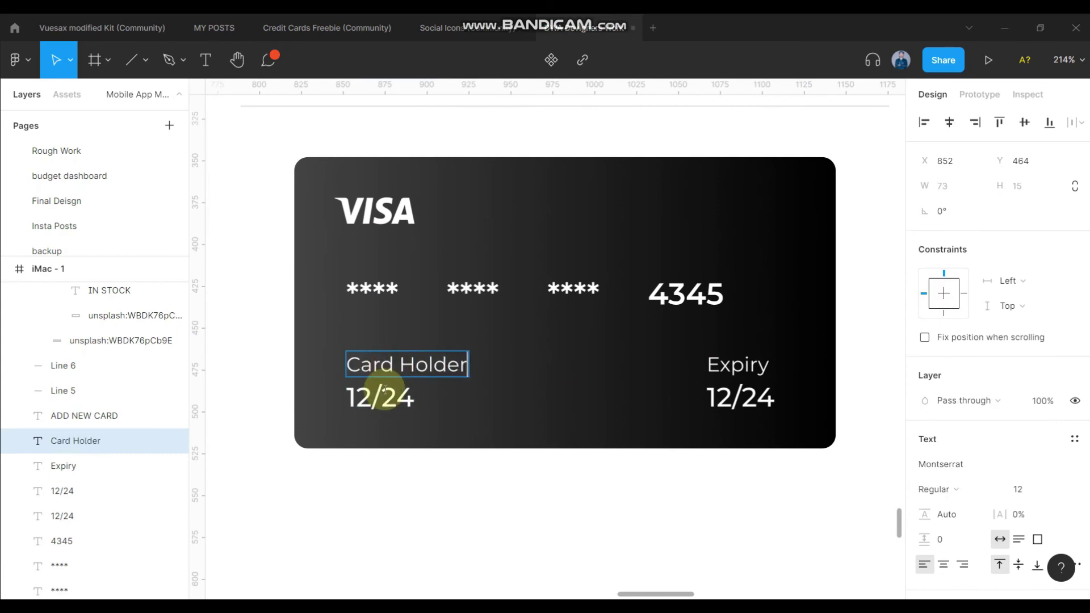
click(384, 390)
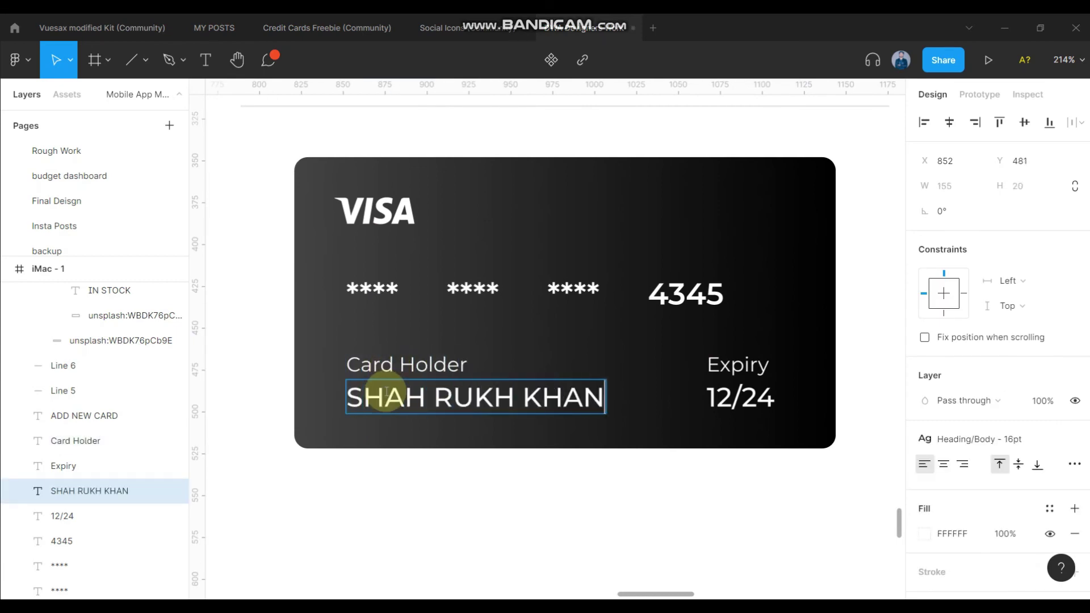
scroll(387, 397, down, 5)
key(Escape)
Distribute the three **** groups and 4345 with even horizontal spacing.
click(614, 303)
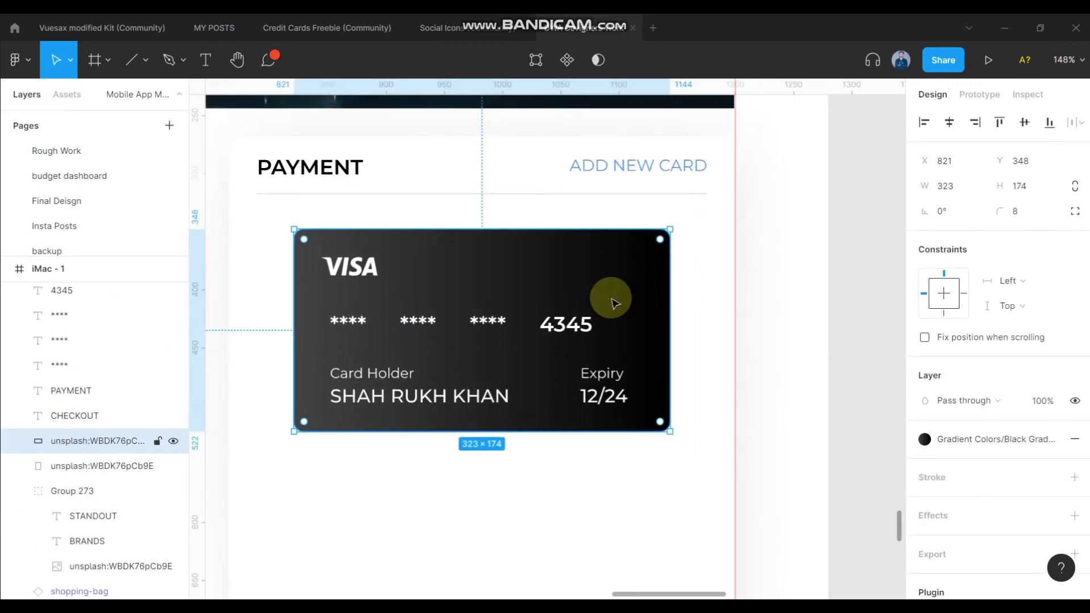
scroll(613, 303, left, 1)
click(580, 324)
shift+click(500, 321)
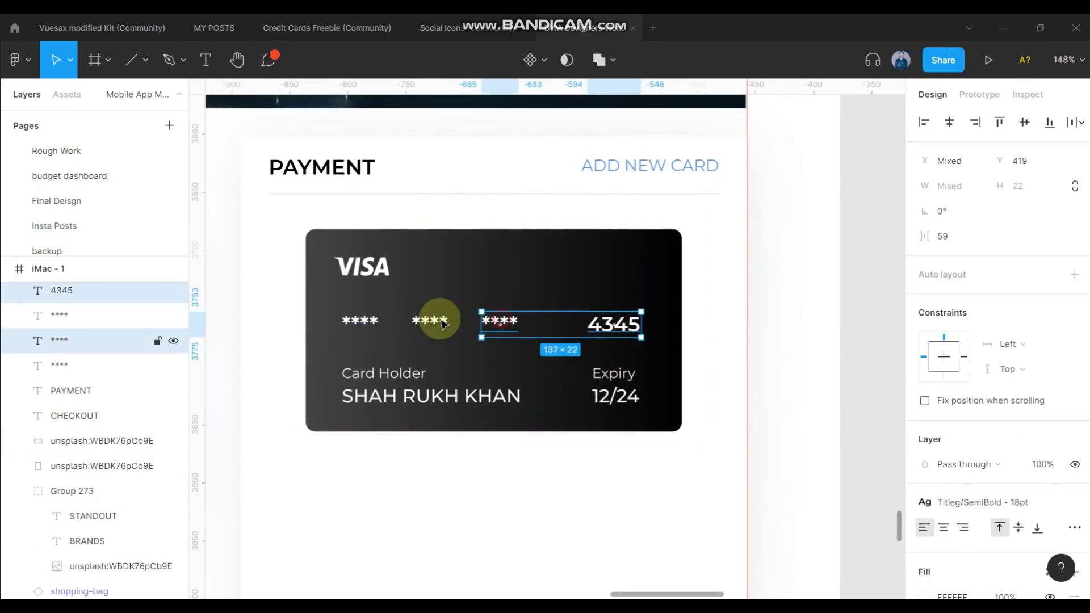
shift+click(441, 324)
shift+click(360, 321)
click(1075, 122)
click(932, 192)
click(835, 284)
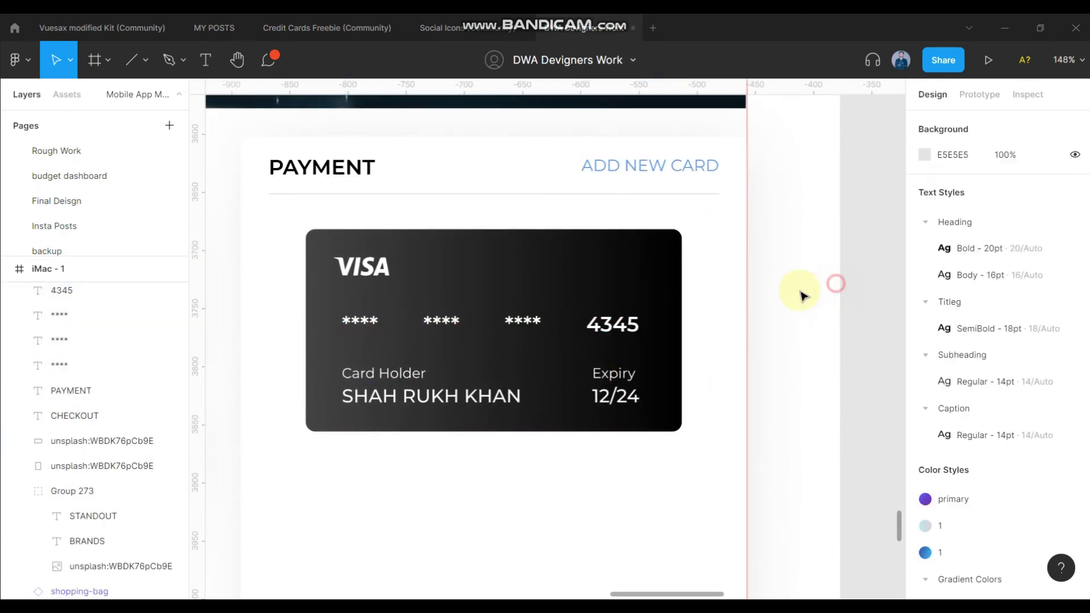
scroll(801, 295, down, 4)
Group the card, then add a left-aligned grey SHIPPING ADDRESS label beneath it.
drag(732, 259, 396, 399)
key(ctrl+g)
scroll(603, 313, down, 2)
drag(633, 115, 467, 313)
double_click(467, 312)
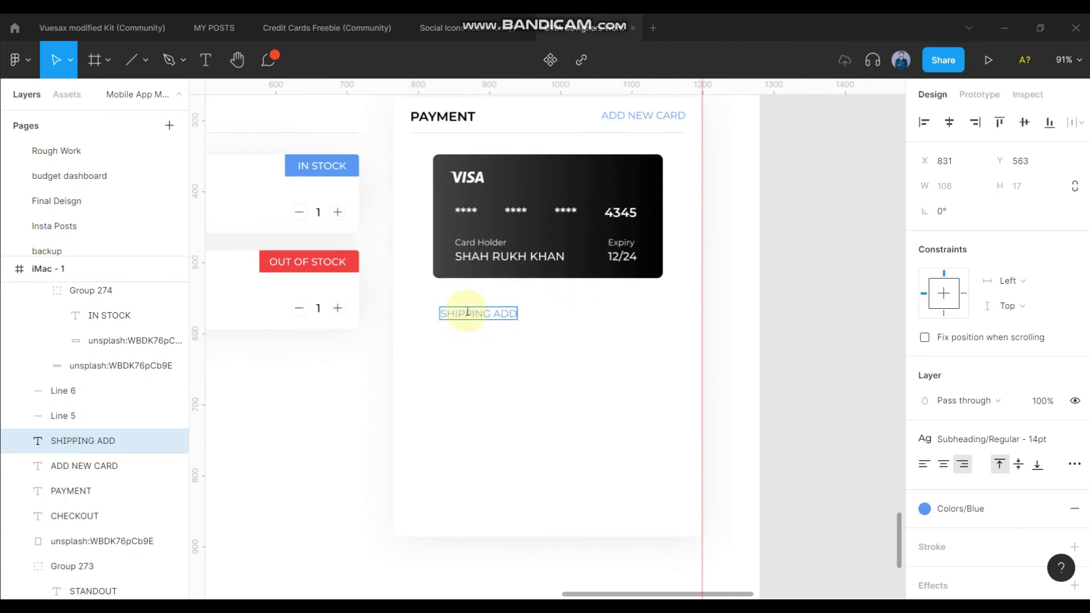
key(Escape)
click(924, 464)
click(591, 365)
mouse_move(499, 324)
mouse_down()
mouse_move(514, 325)
mouse_move(501, 324)
mouse_up()
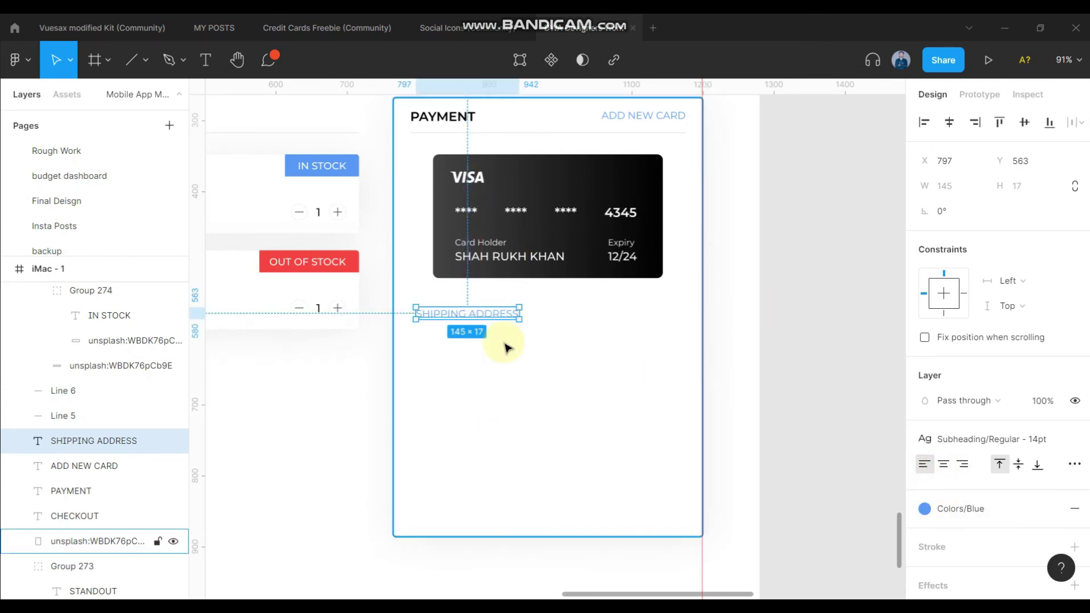
click(967, 508)
click(960, 526)
Duplicate the label below itself as a Heading/Body 16pt line holding the street address.
click(530, 341)
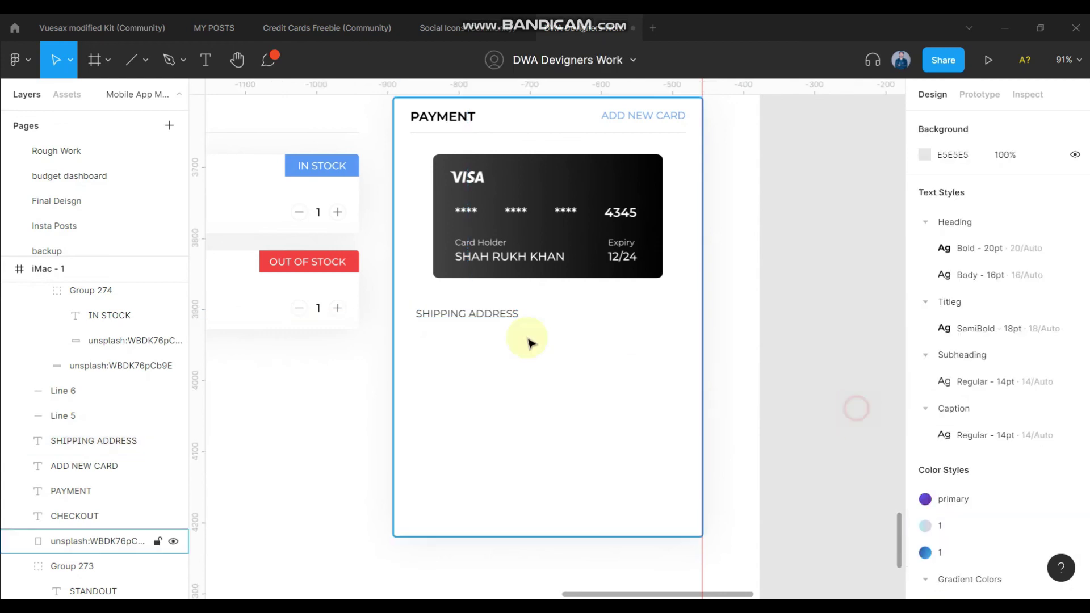
click(499, 313)
alt+drag(499, 314, 499, 339)
click(977, 439)
click(973, 416)
key(Return)
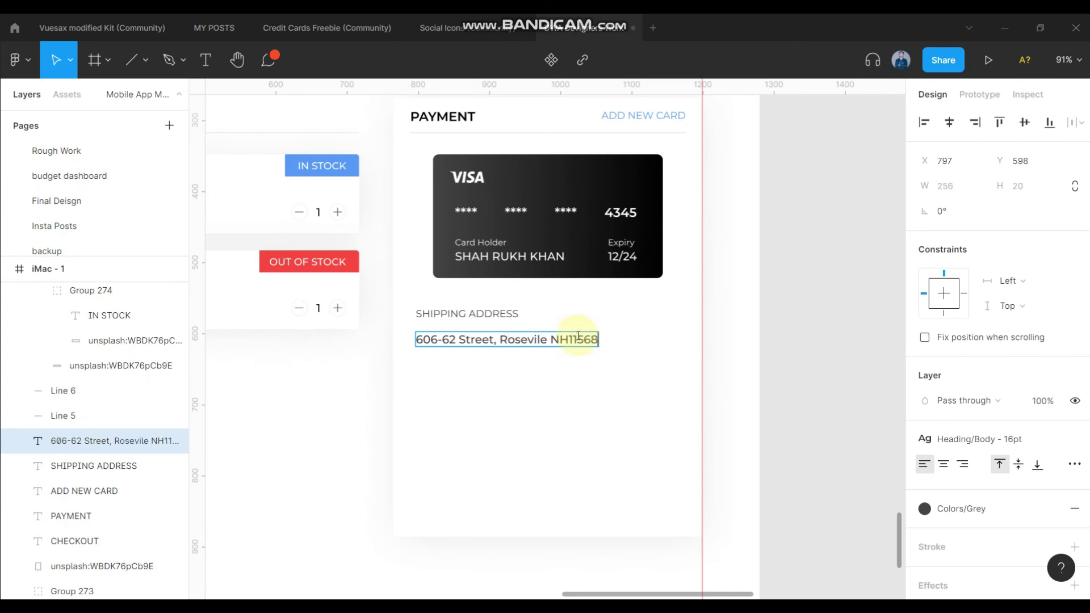
key(Escape)
click(798, 316)
scroll(645, 348, down, 2)
scroll(645, 348, right, 1)
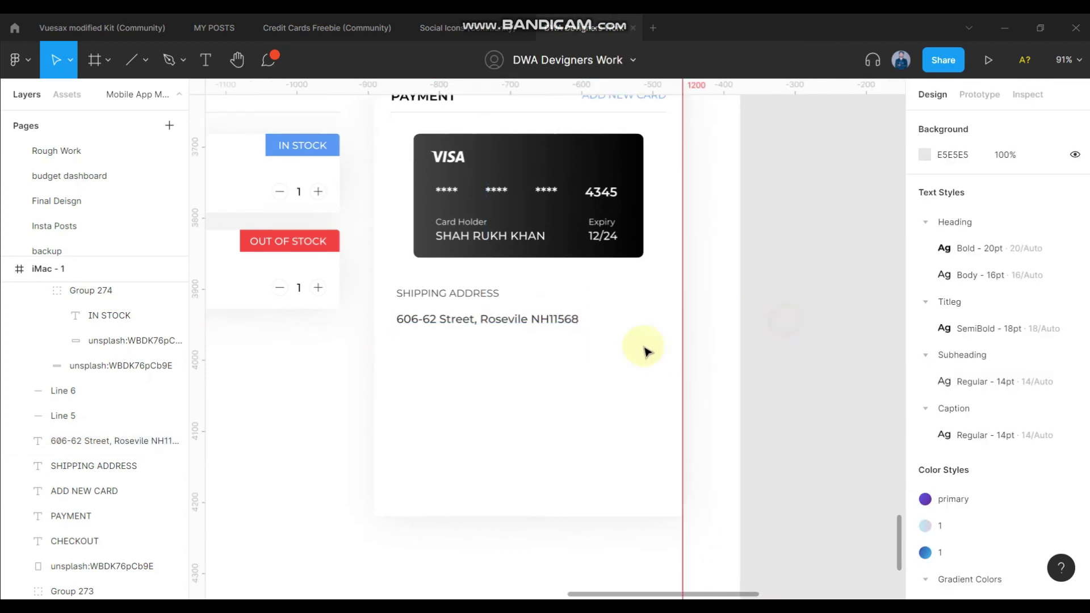
click(517, 310)
Duplicate the shipping address pair below and retype it as SHIPPING METHOD and Pickup at store.
shift+click(486, 284)
key(ctrl+d)
key(shift+Down)
key(shift+Down)
key(shift+Down)
key(shift+Down)
key(shift+Down)
key(shift+Down)
key(shift+Down)
key(shift+Down)
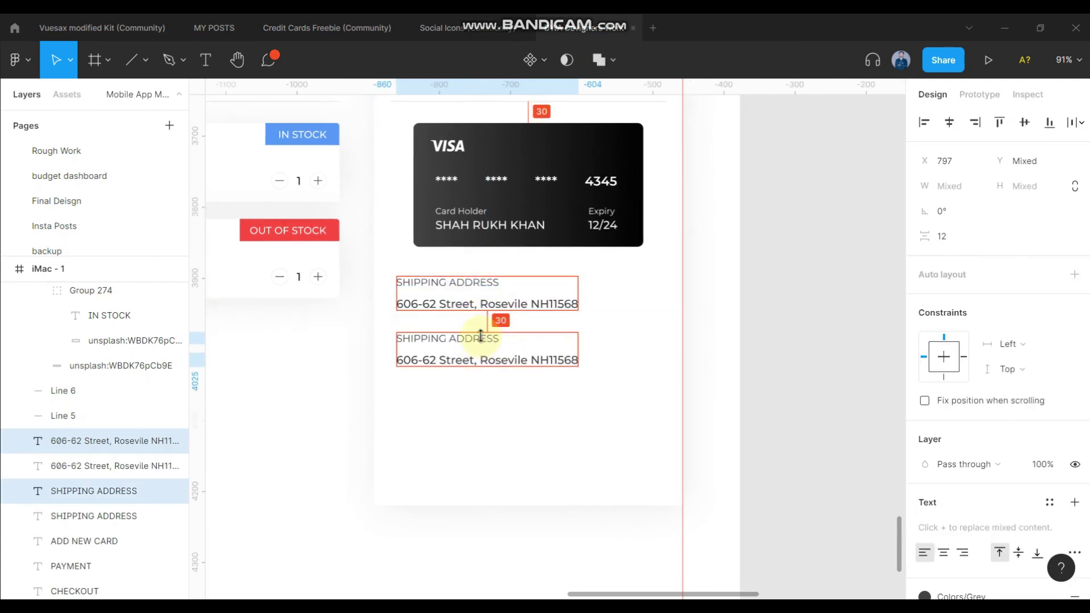
double_click(471, 339)
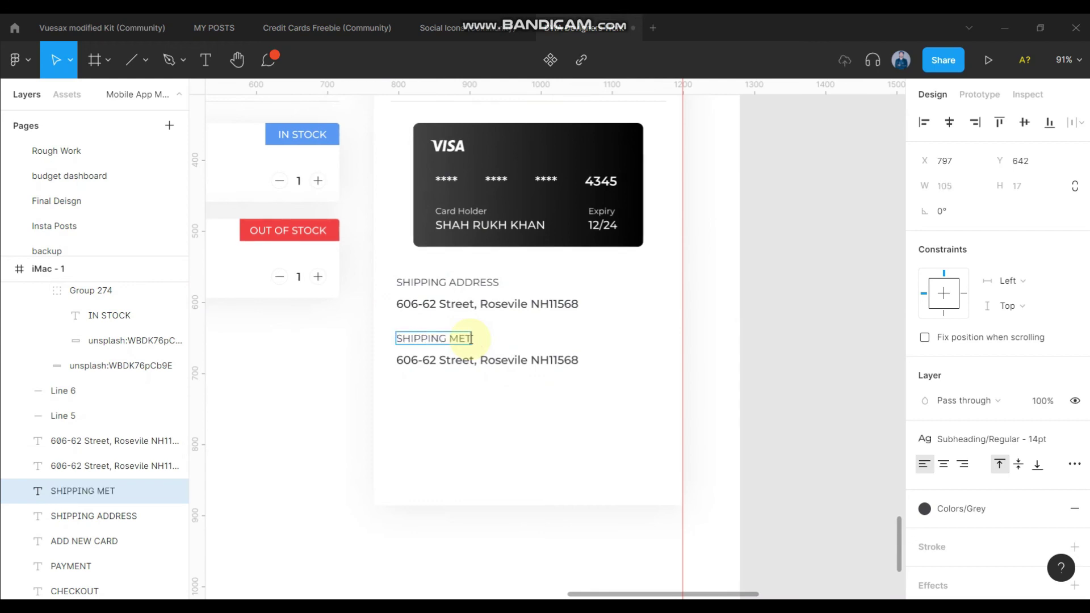
double_click(488, 359)
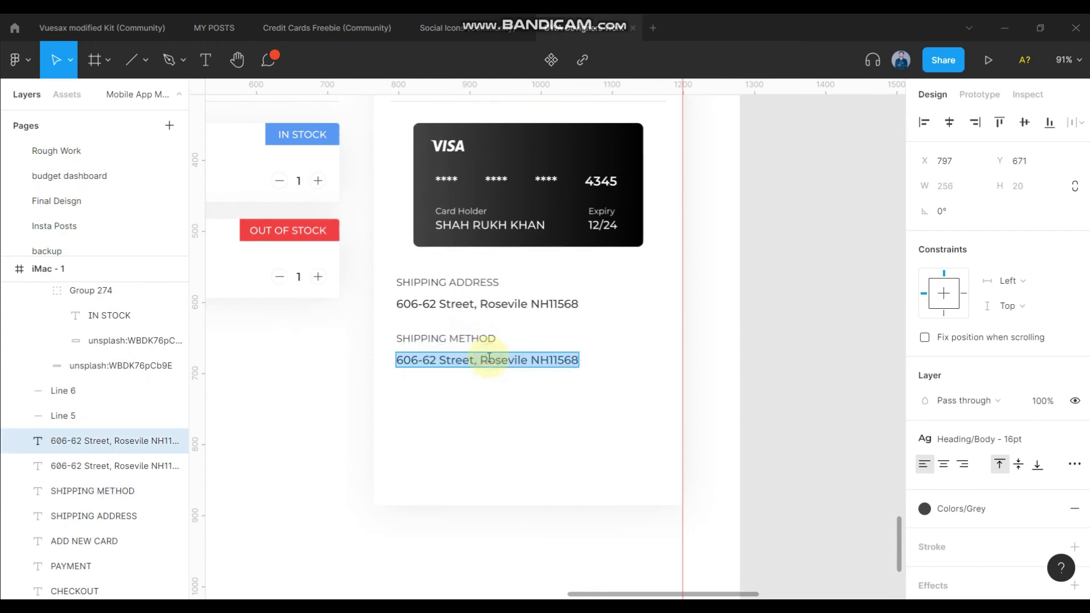
text(Pickup at store)
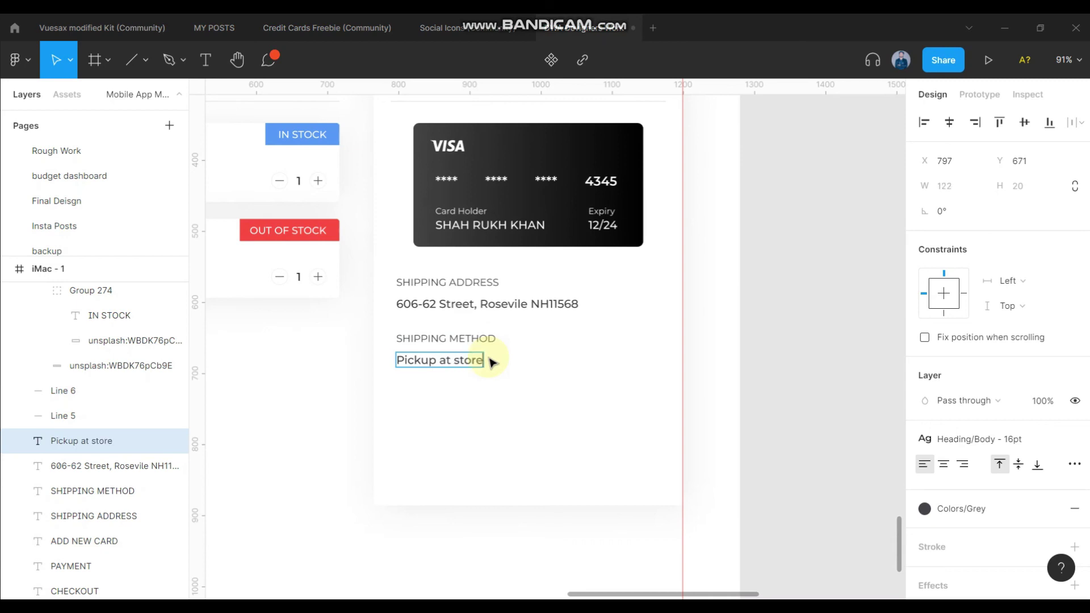
Add a copy reading 'Free' right of Pickup at store, styled with Colors/Blue.
drag(470, 360, 628, 370)
double_click(624, 361)
text(Free)
key(Escape)
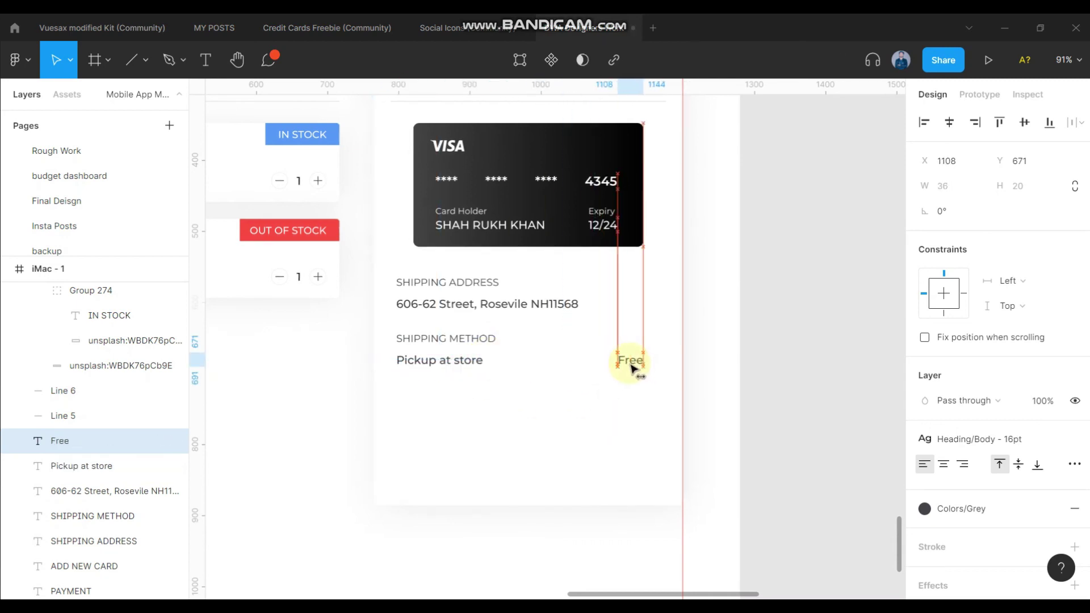
click(926, 507)
click(960, 552)
click(810, 440)
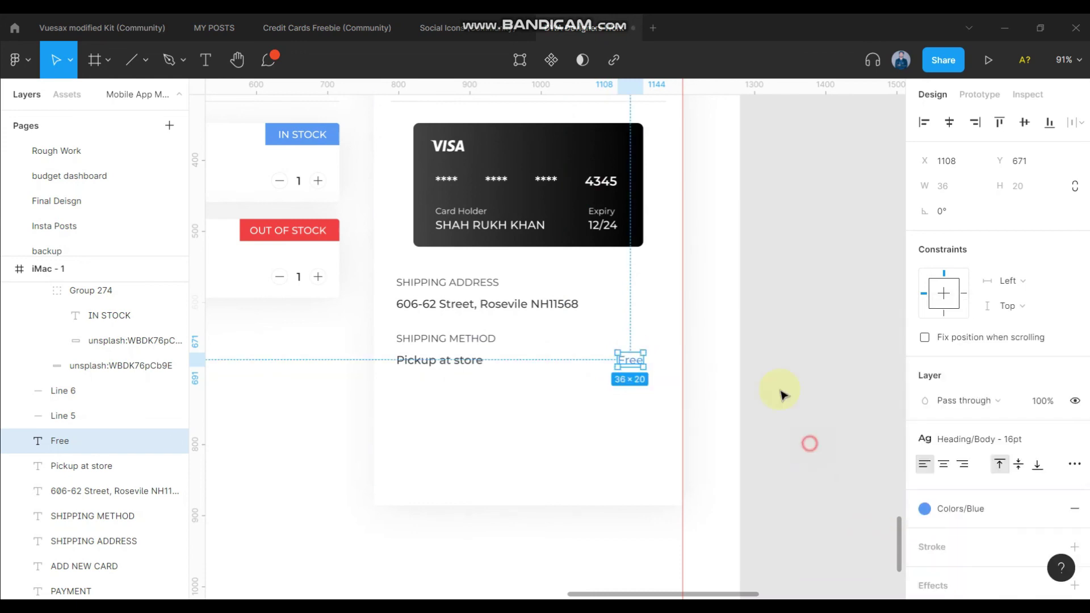
scroll(769, 419, down, 3)
click(714, 375)
key(0)
Copy the Down chevron from the style guide and place it right of the Free price.
scroll(555, 462, down, 3)
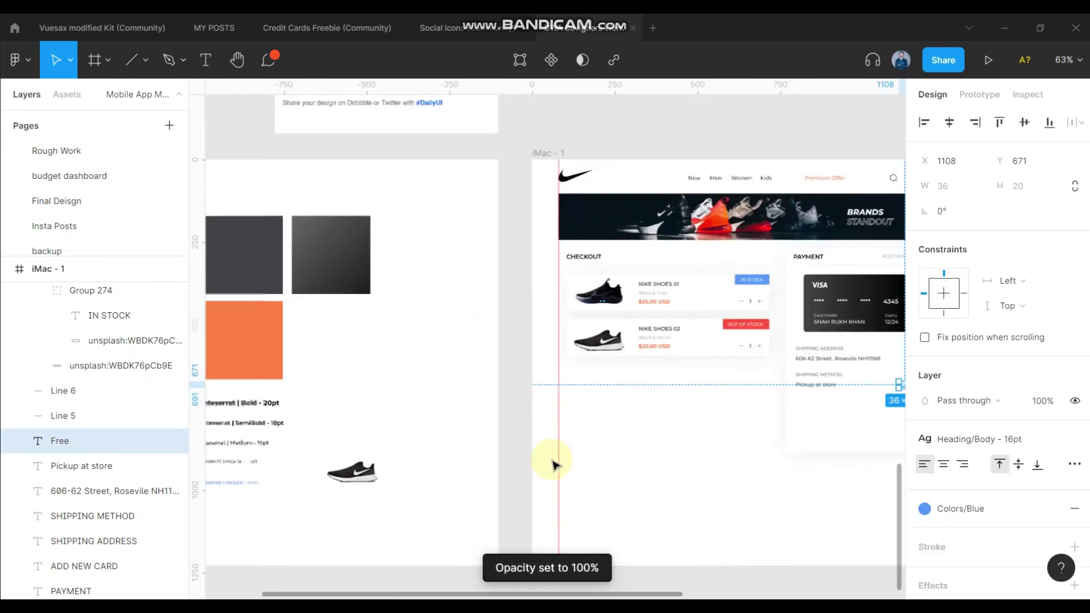
scroll(455, 419, left, 5)
scroll(348, 469, up, 2)
scroll(348, 468, up, 2)
click(395, 463)
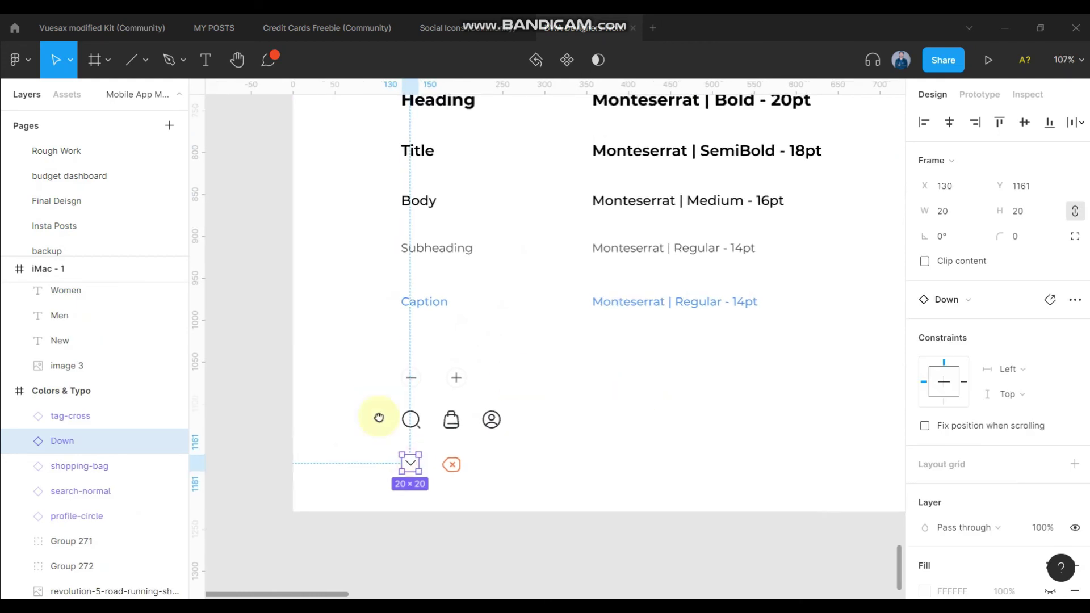
scroll(604, 384, up, 3)
scroll(442, 418, left, 3)
scroll(442, 418, up, 3)
scroll(568, 340, right, 2)
scroll(669, 285, up, 5)
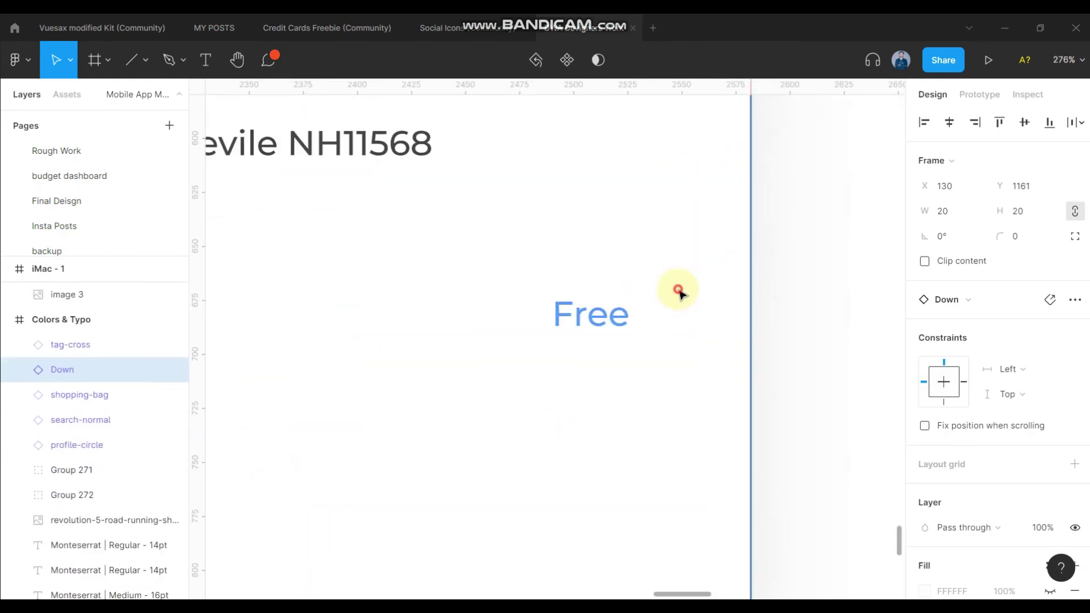
key(ctrl+v)
drag(565, 356, 689, 325)
scroll(688, 325, down, 5)
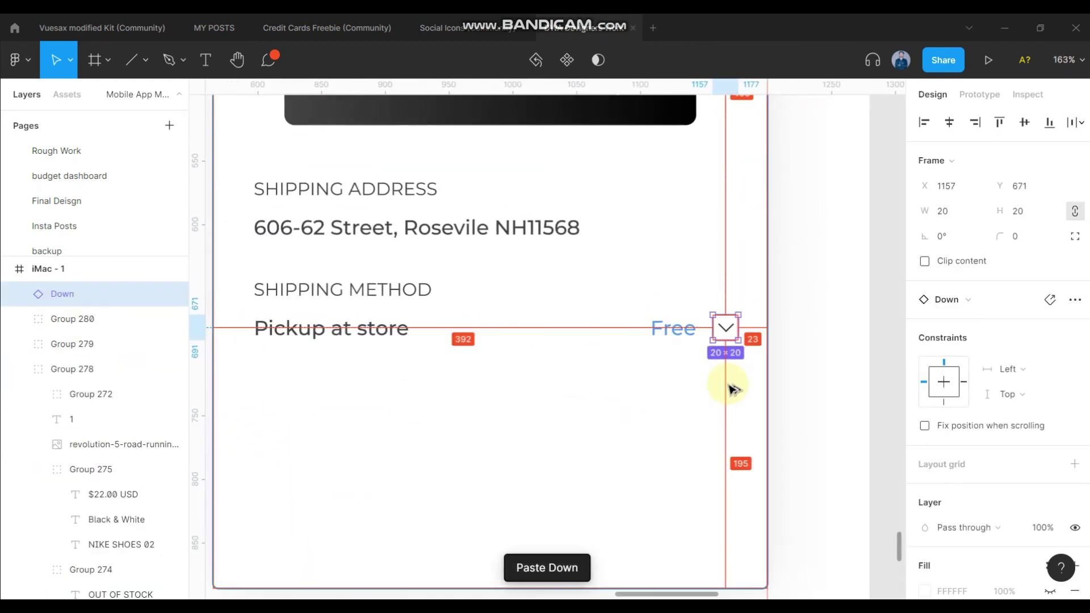
scroll(710, 380, left, 1)
shift+click(709, 352)
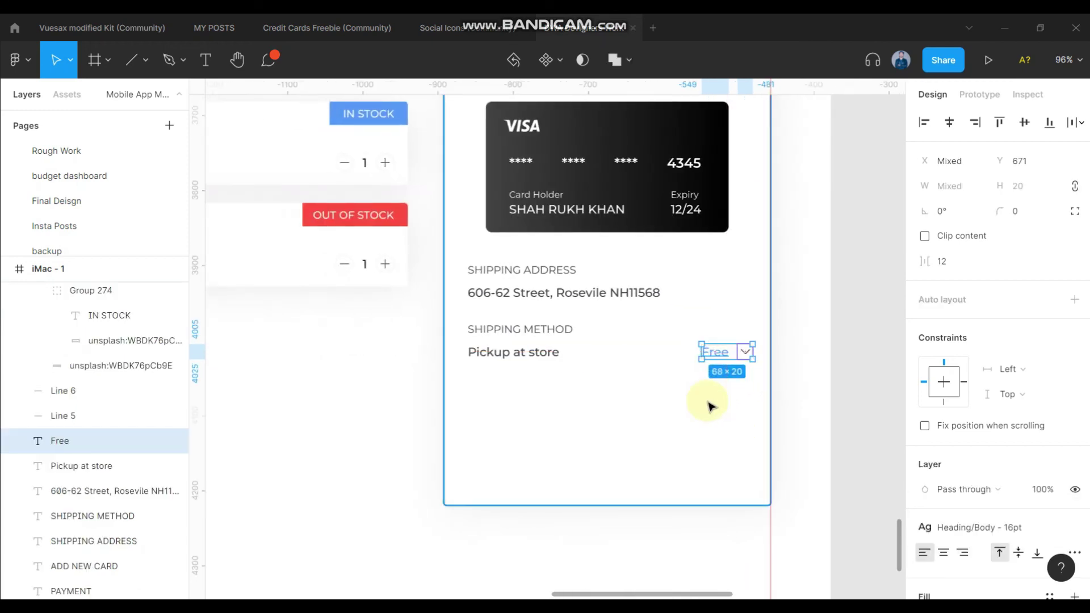
Group the SHIPPING ADDRESS heading with its address line.
shift+click(529, 352)
shift+click(520, 330)
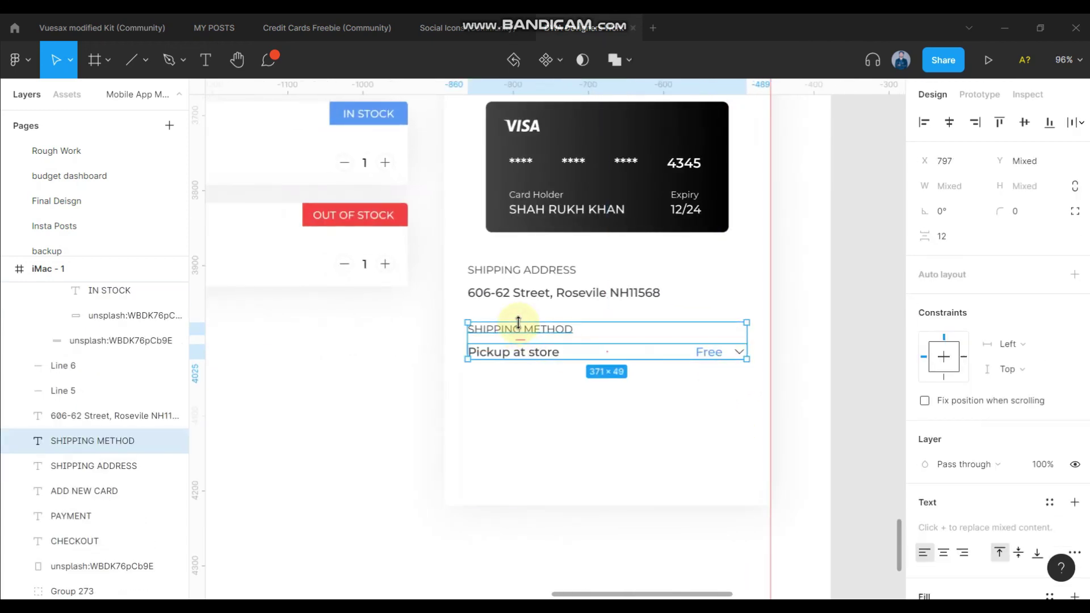
click(517, 293)
shift+click(513, 269)
key(ctrl+g)
Duplicate the group below and retype it as PAYMENT METHOD and Select Payment Method.
drag(513, 269, 514, 389)
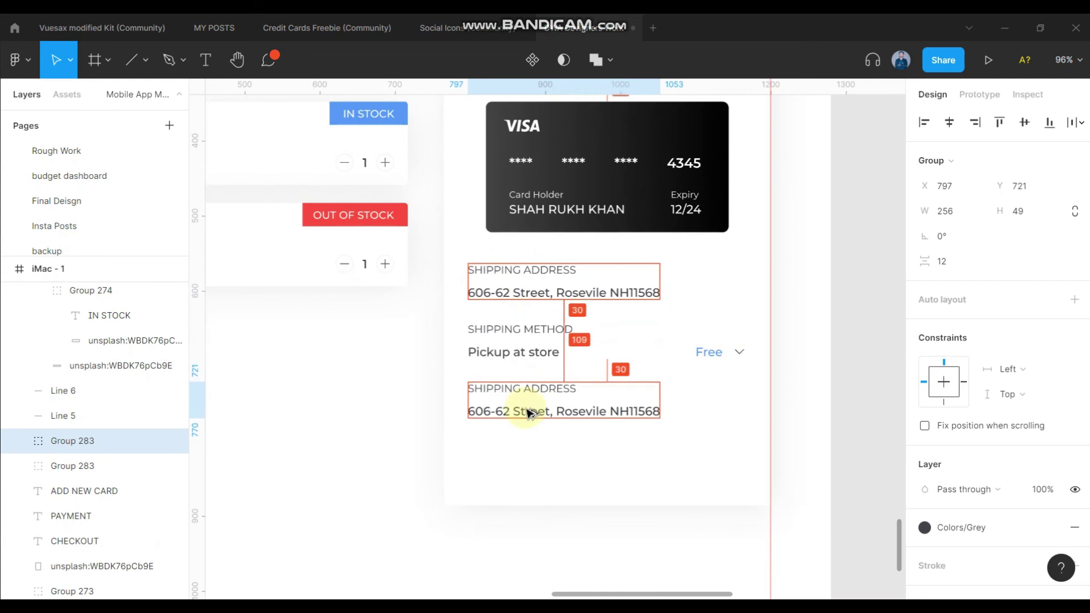
scroll(779, 421, down, 1)
double_click(474, 388)
double_click(482, 391)
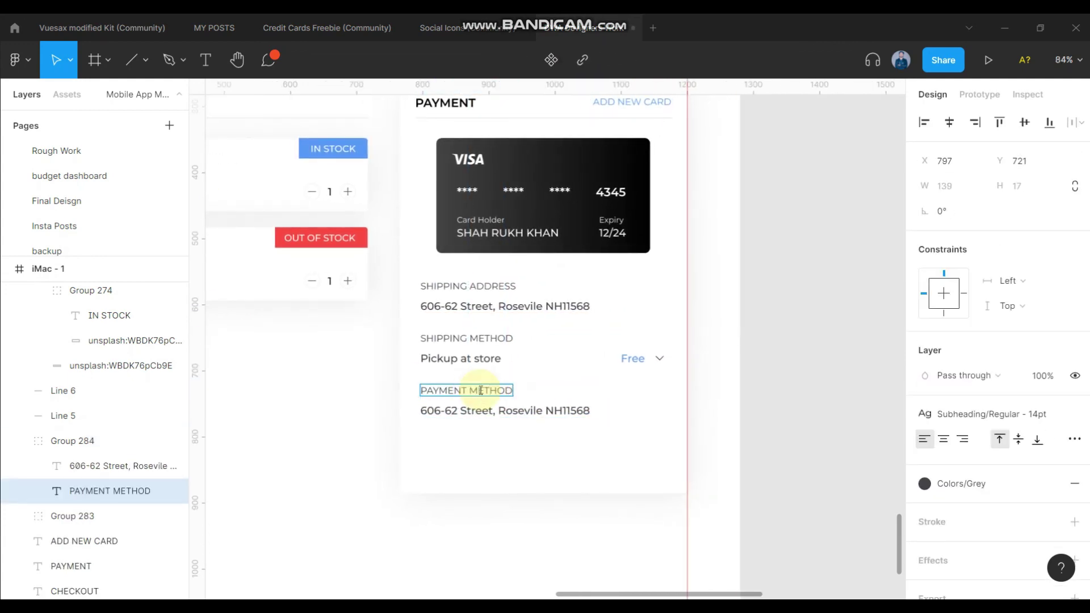
double_click(542, 411)
text(sE)
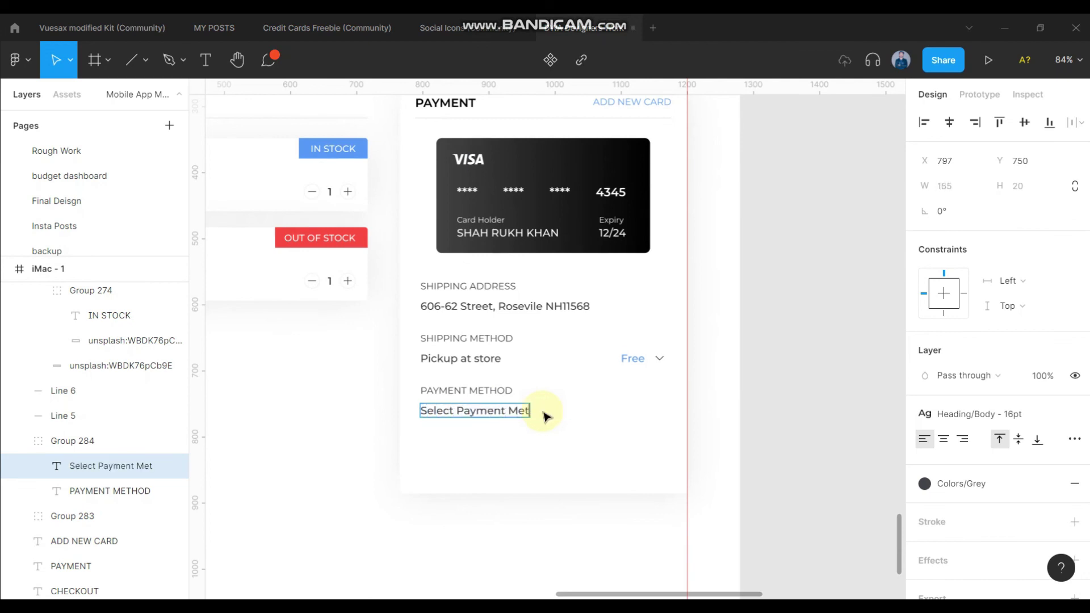
Paste a down chevron at the payment method row's right end and group it with the text.
click(657, 360)
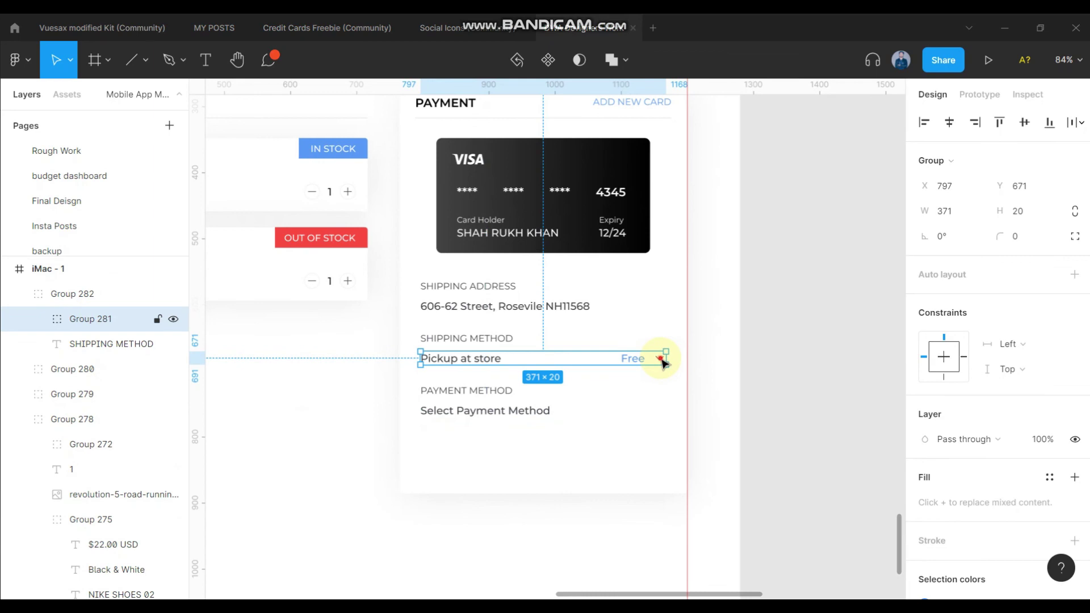
click(752, 360)
key(ctrl+v)
drag(658, 358, 657, 418)
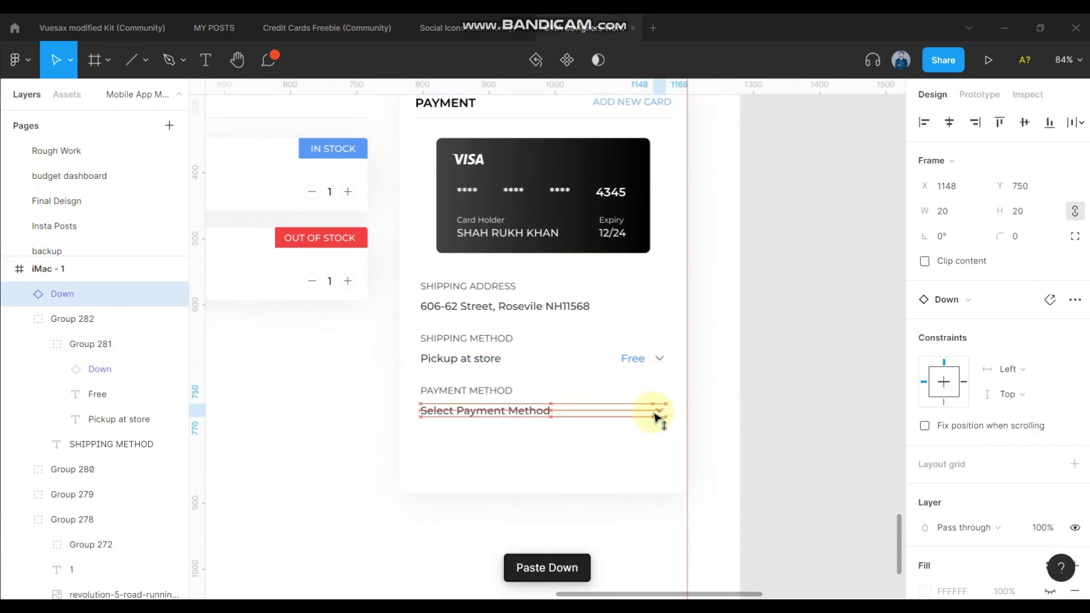
shift+click(531, 409)
key(ctrl+g)
key(Escape)
scroll(521, 429, down, 1)
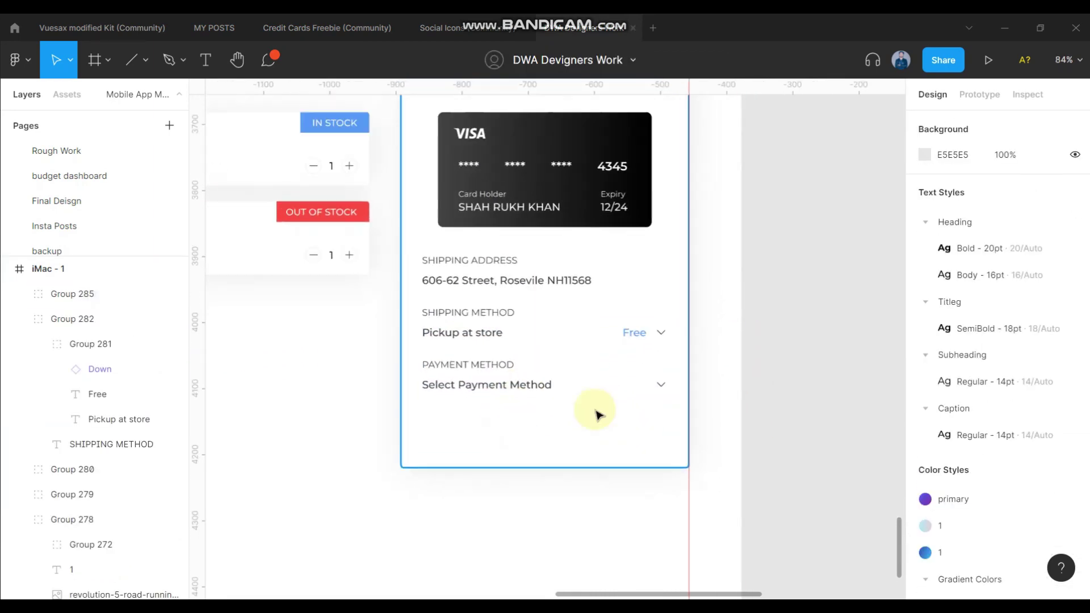
click(536, 446)
Place a copy of the divider line below the Payment Method row.
scroll(530, 521, down, 3)
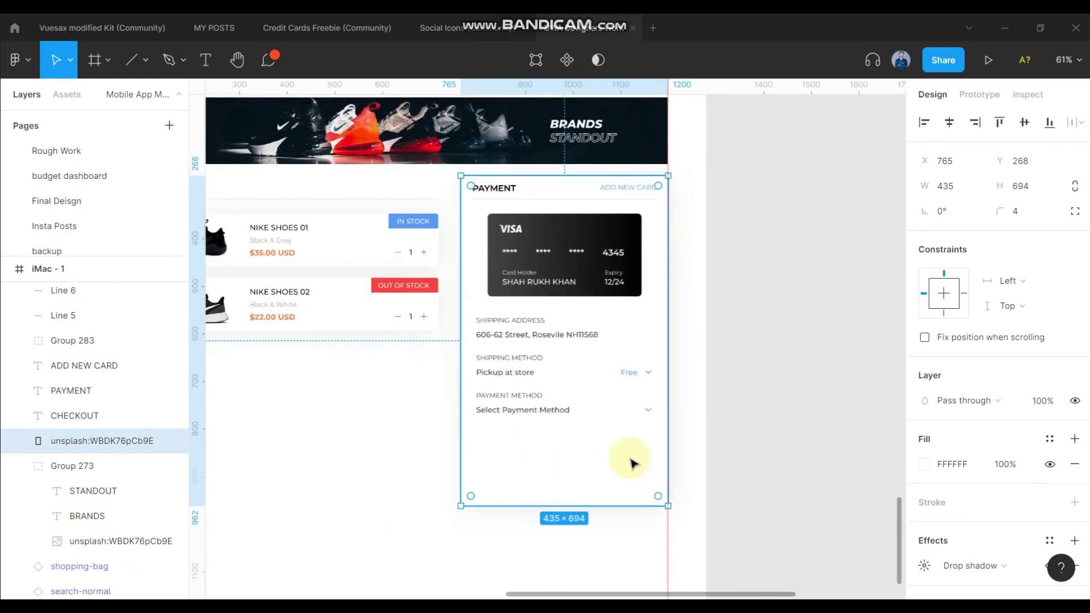
key(Escape)
drag(548, 206, 568, 433)
key(Escape)
scroll(541, 431, up, 3)
scroll(519, 242, down, 3)
Copy the PAYMENT heading below the new divider and rename it TOTAL.
click(494, 185)
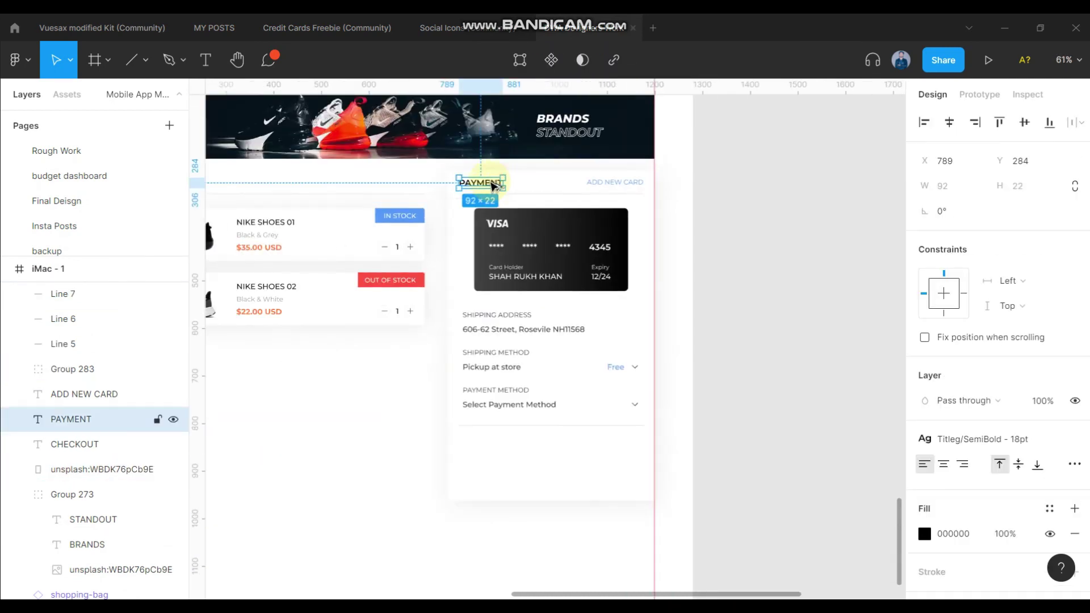
drag(494, 184, 494, 437)
scroll(494, 438, up, 3)
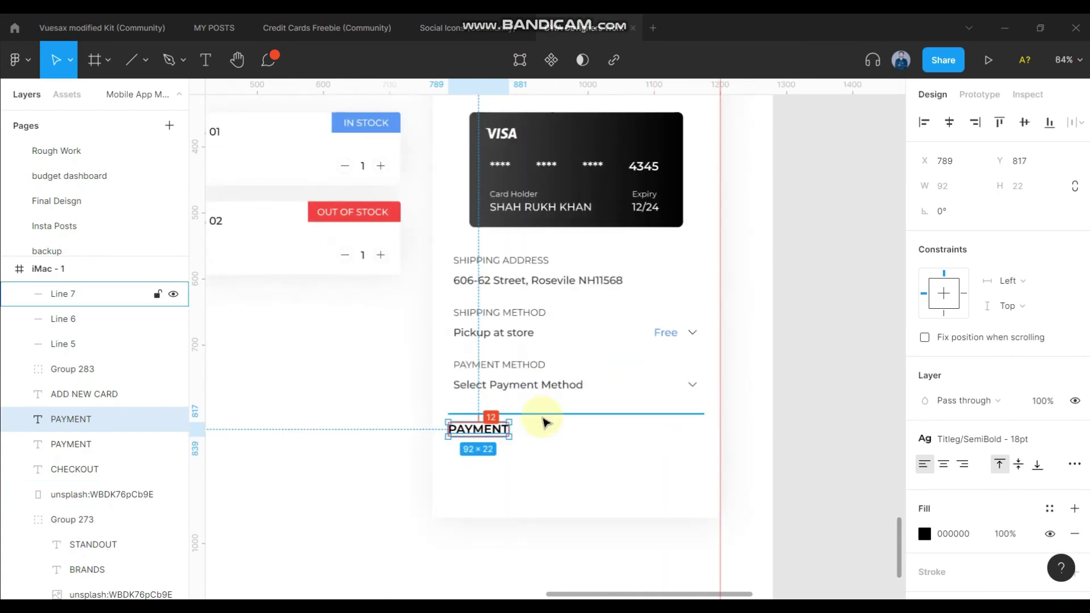
double_click(466, 430)
text(TOT)
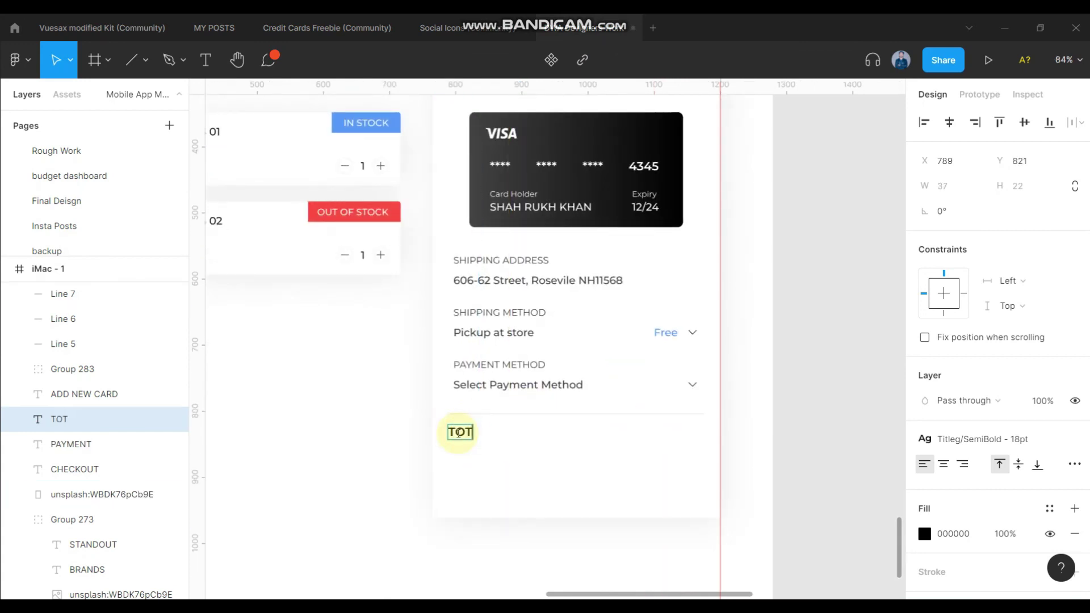
key(Escape)
Add a right-aligned, Orange-styled copy at the row's right end reading $78.00 USD.
drag(475, 440, 693, 445)
click(963, 464)
mouse_move(925, 534)
mouse_down()
mouse_move(797, 479)
mouse_move(928, 535)
mouse_up()
click(1049, 508)
scroll(941, 579, down, 1)
click(936, 579)
double_click(696, 431)
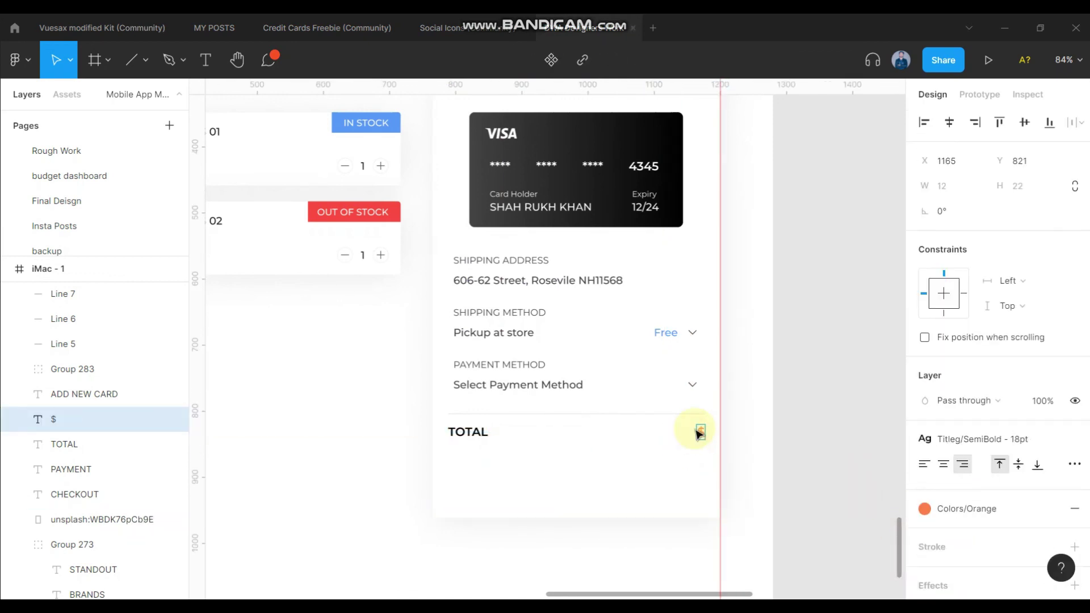
text($78.00USD)
key(Left)
key(Left)
key(Left)
key(Escape)
scroll(810, 434, down, 3)
scroll(766, 450, down, 2)
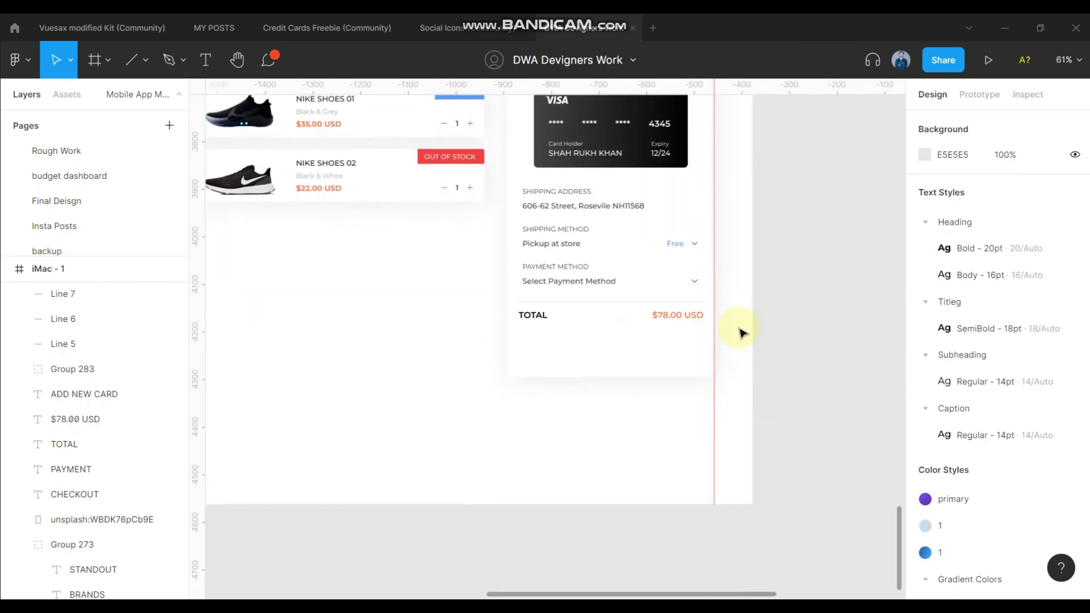
Paste a copy of the panel background below the panel as a bar 64 high.
scroll(743, 329, up, 1)
click(629, 370)
key(ctrl+v)
scroll(630, 370, up, 3)
drag(611, 216, 611, 514)
text(64)
key(Return)
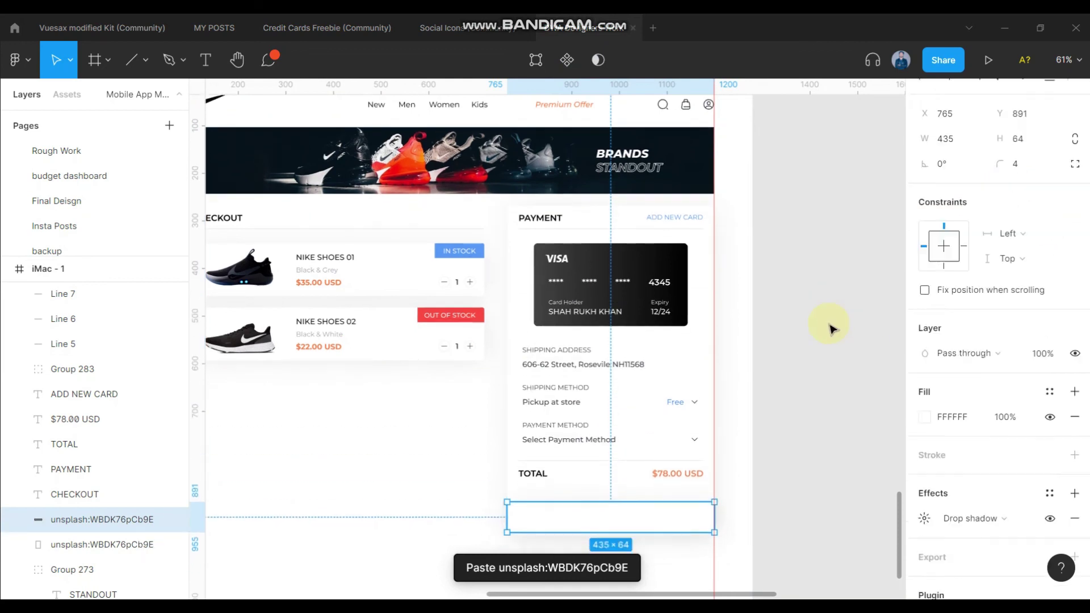
scroll(584, 523, up, 5)
scroll(1001, 499, down, 3)
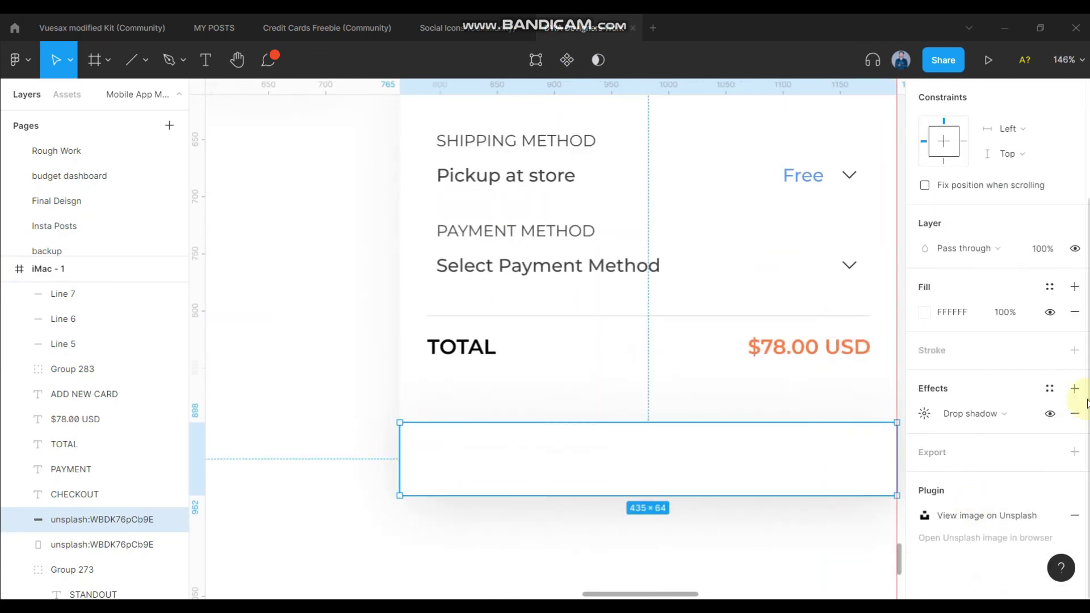
Remove the bar's drop shadow and set its corner radii to 0 0 4 4.
click(1075, 414)
scroll(1082, 216, up, 3)
click(1076, 211)
click(1018, 236)
click(997, 240)
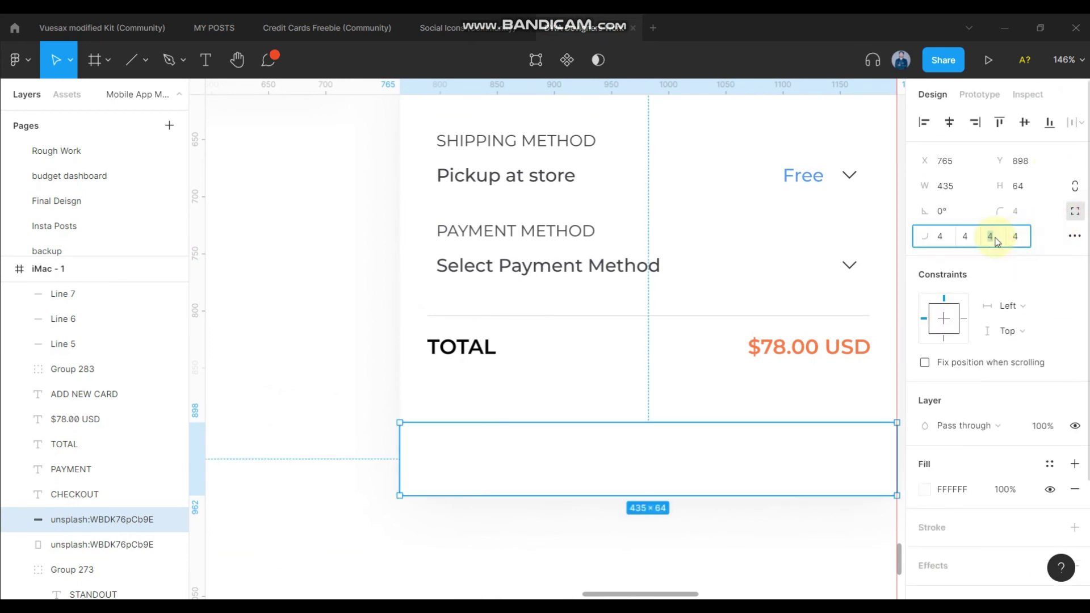
Apply the Black colour style to the bottom bar, undoing the fill mistakenly applied to the panel.
click(639, 457)
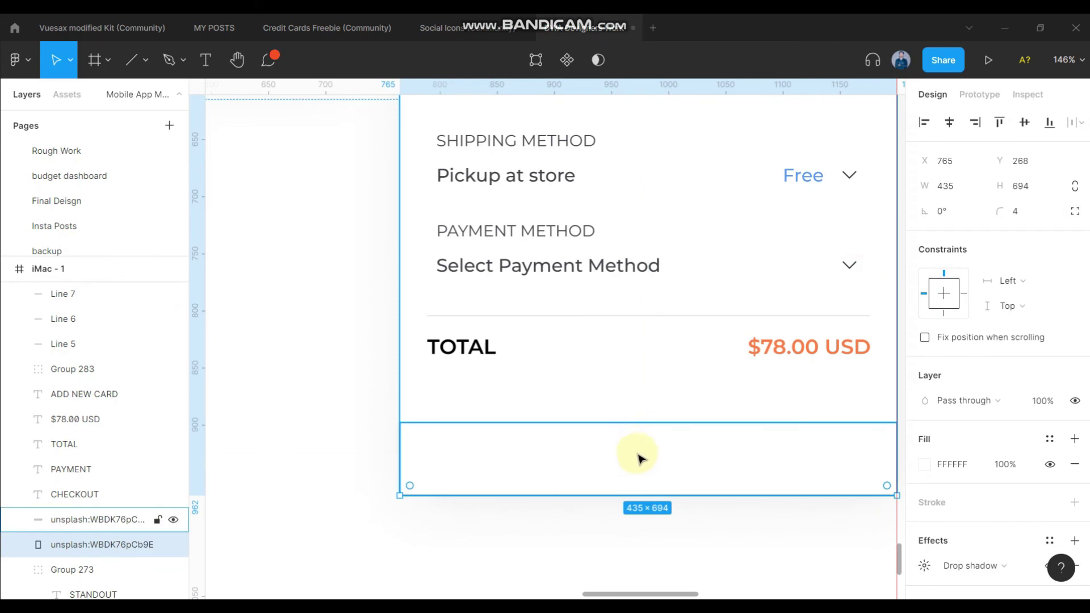
click(1050, 439)
click(935, 536)
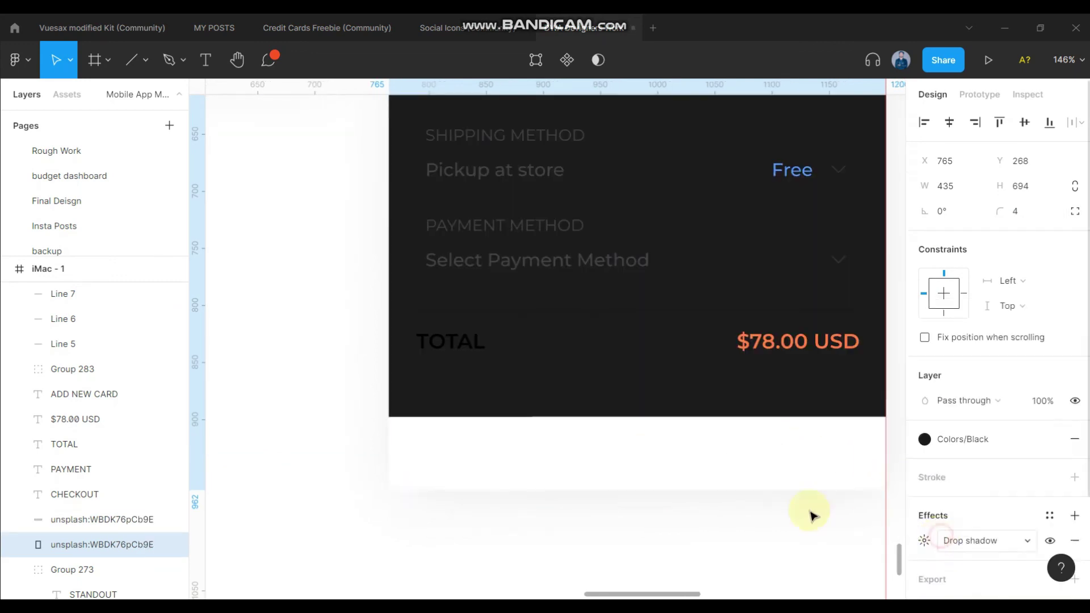
click(810, 513)
scroll(730, 446, down, 3)
click(730, 446)
key(ctrl+z)
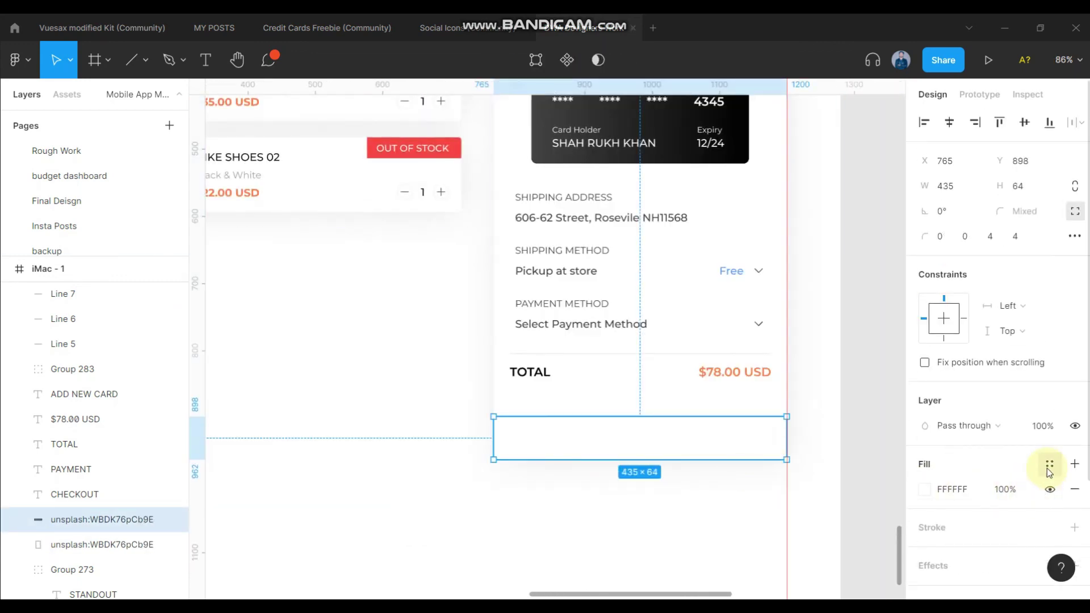
click(1048, 467)
click(936, 541)
Place a TOTAL label copy on the black bar with Body 16pt style and white colour.
key(Escape)
scroll(585, 401, down, 2)
drag(555, 369, 667, 437)
click(1018, 439)
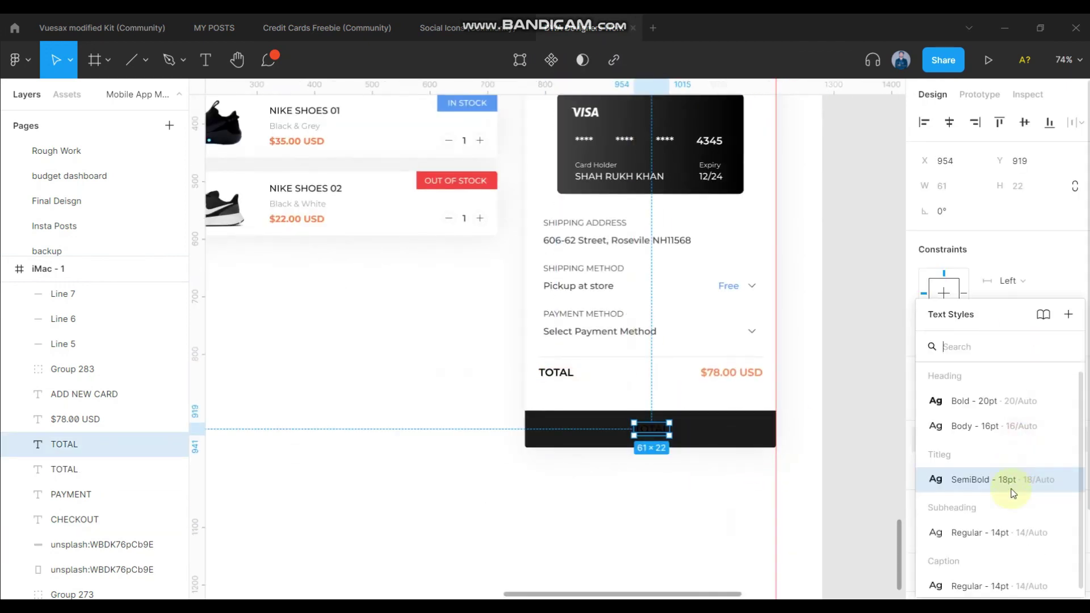
click(990, 427)
key(i)
click(657, 377)
Retype the label as PLACE ORDER, centre it on the bar, and group them.
scroll(649, 409, up, 3)
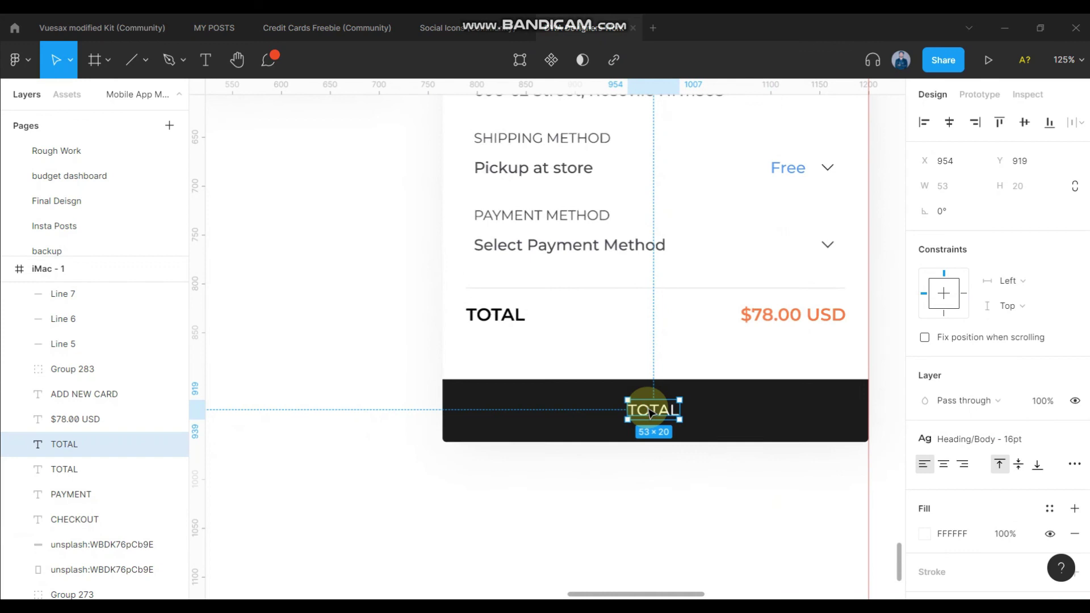
double_click(648, 409)
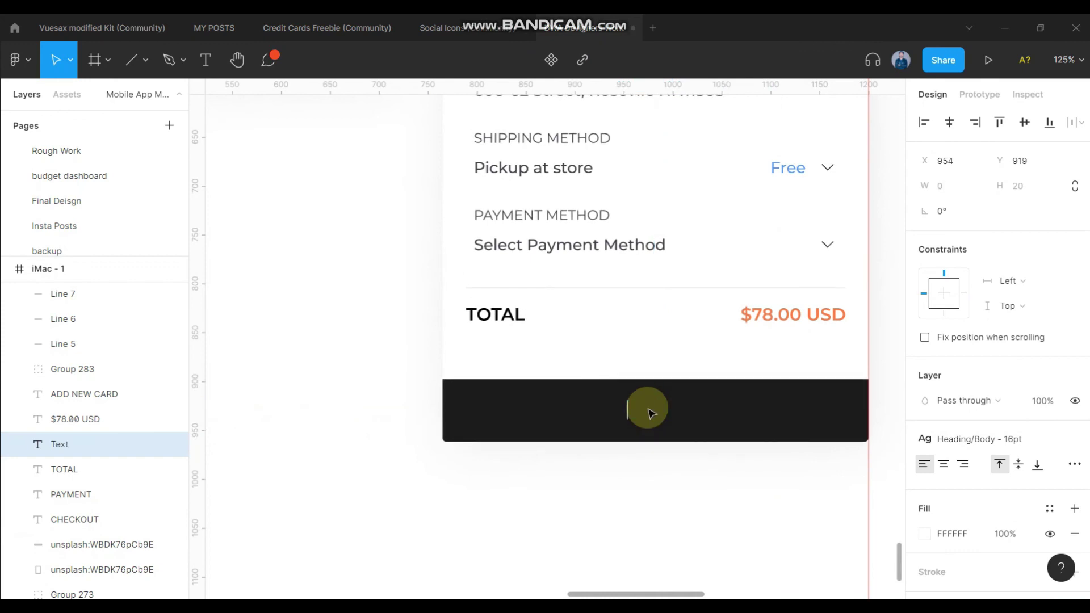
text(PLACE ORDER)
key(Escape)
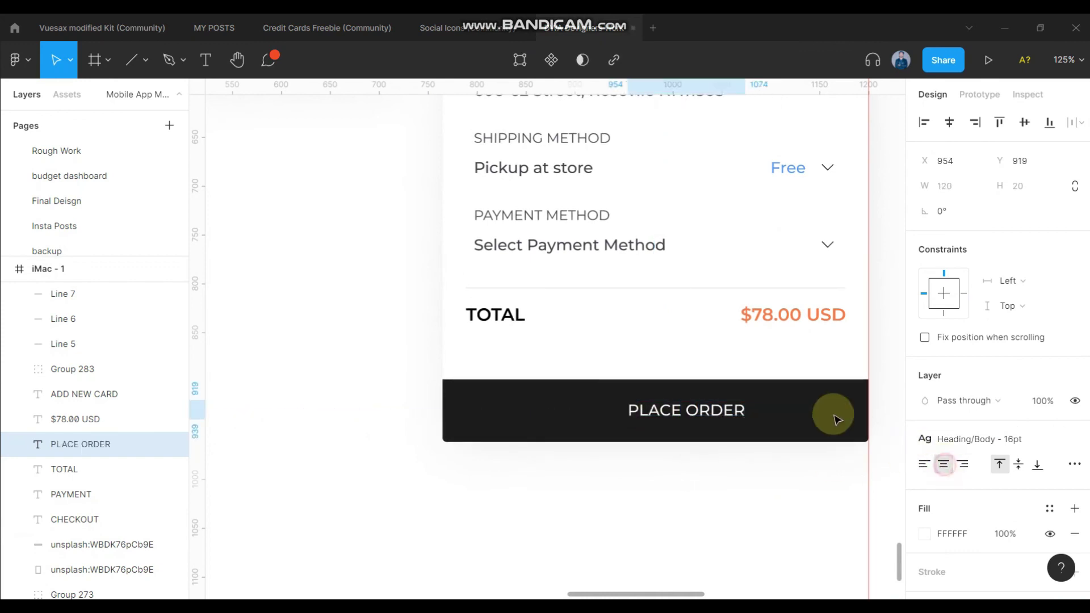
shift+click(651, 439)
key(minus)
key(ctrl+g)
scroll(743, 414, down, 3)
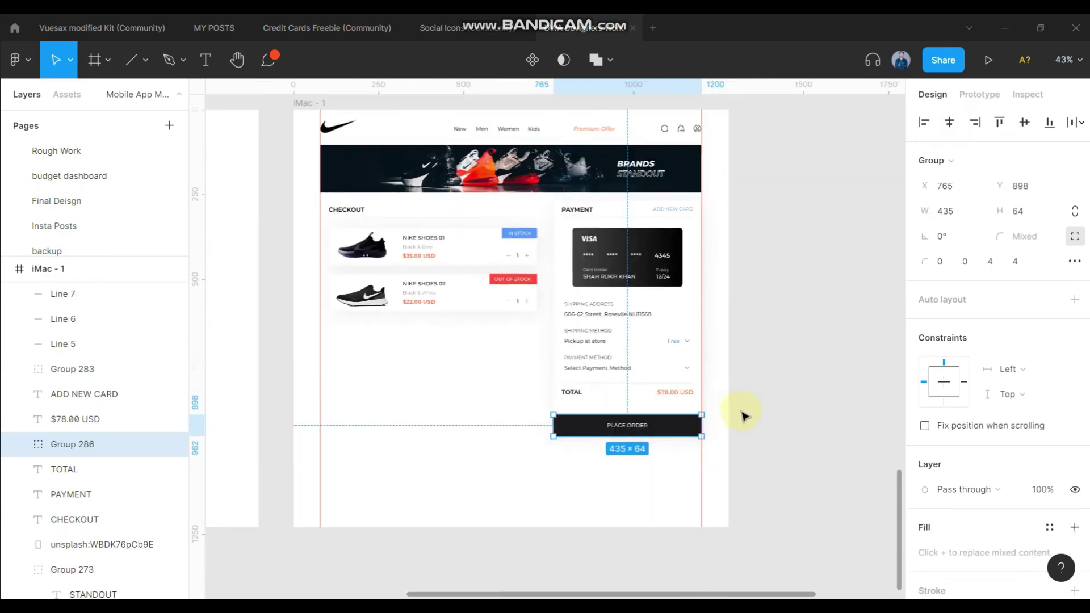
Check the payment panel fit and move the Credit Card Checkout image to the right.
scroll(674, 433, up, 3)
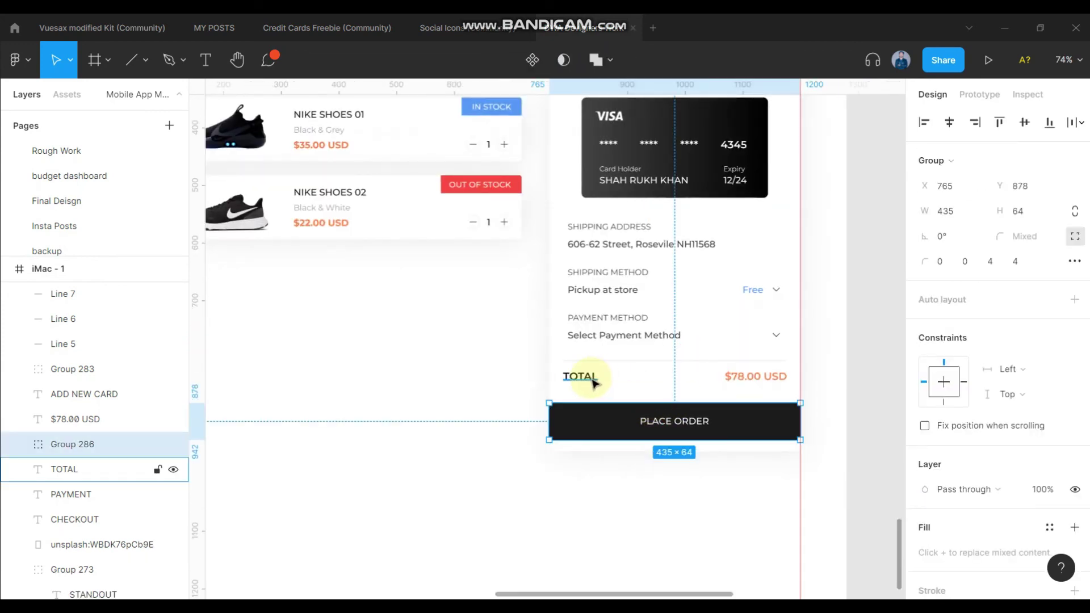
click(628, 442)
scroll(568, 431, down, 3)
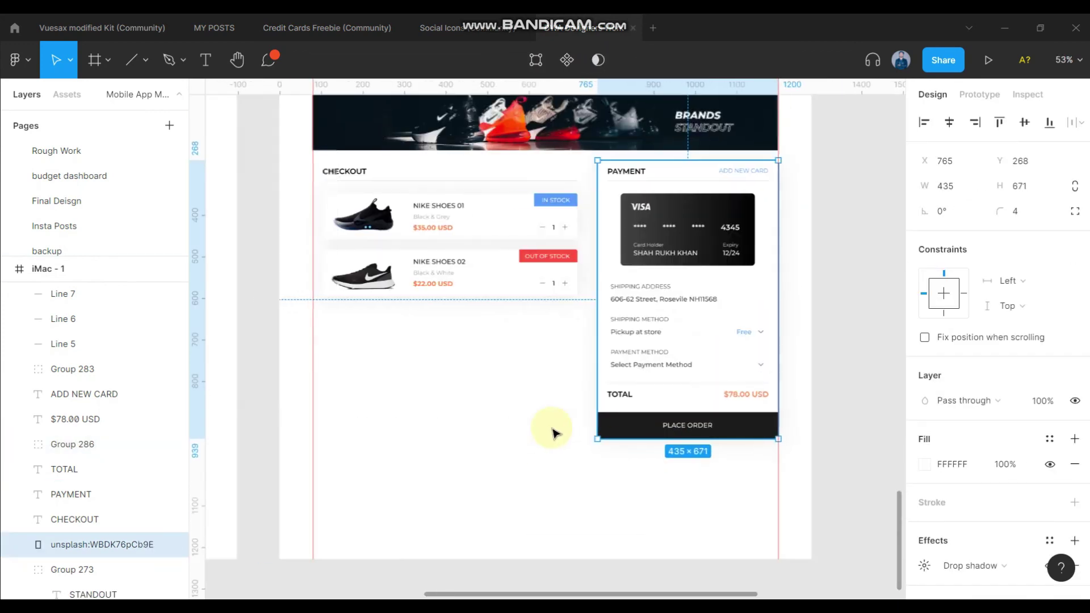
scroll(574, 429, up, 2)
click(593, 425)
scroll(670, 244, up, 3)
scroll(621, 250, down, 2)
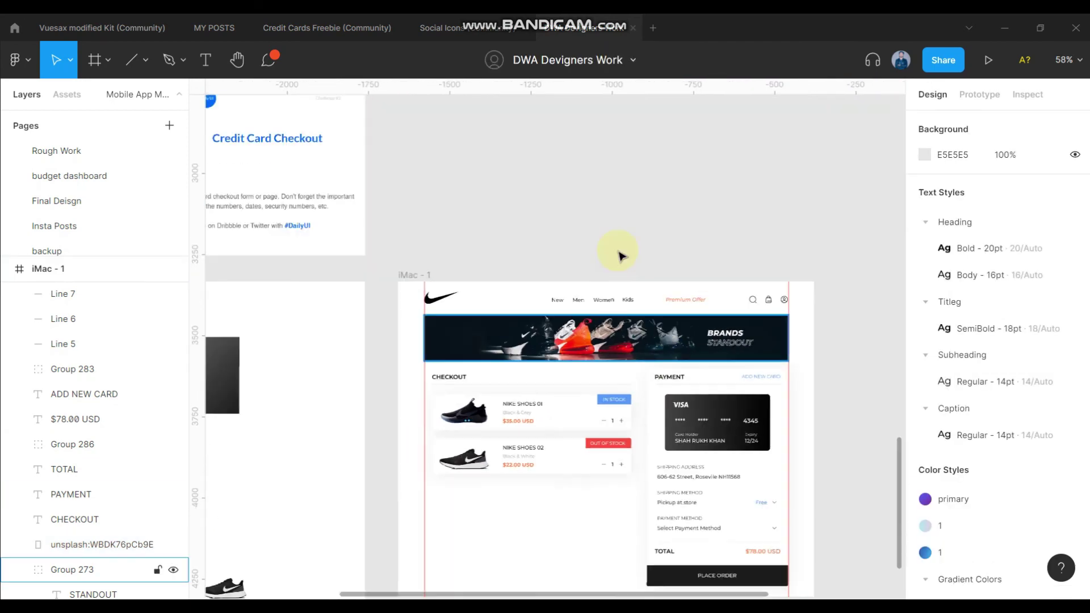
scroll(635, 338, up, 3)
scroll(628, 337, down, 2)
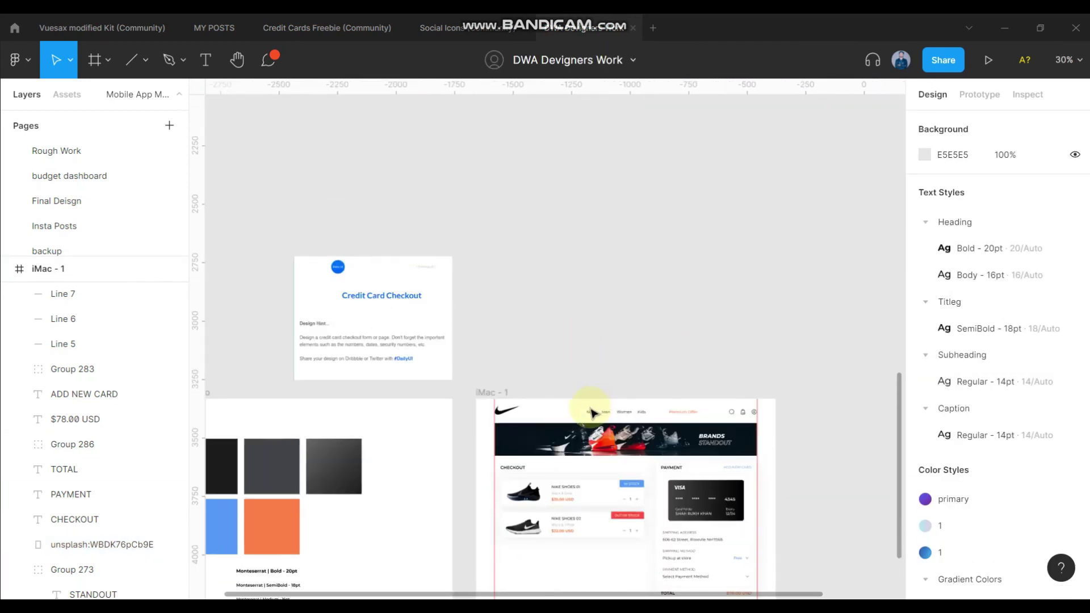
drag(404, 314, 657, 311)
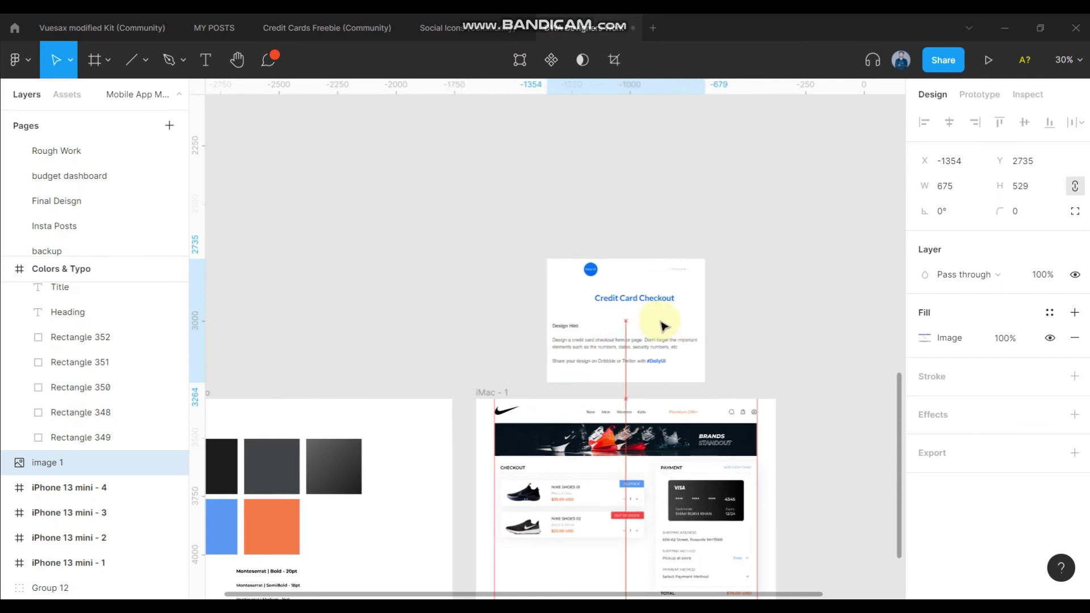
scroll(637, 319, up, 3)
scroll(616, 348, down, 5)
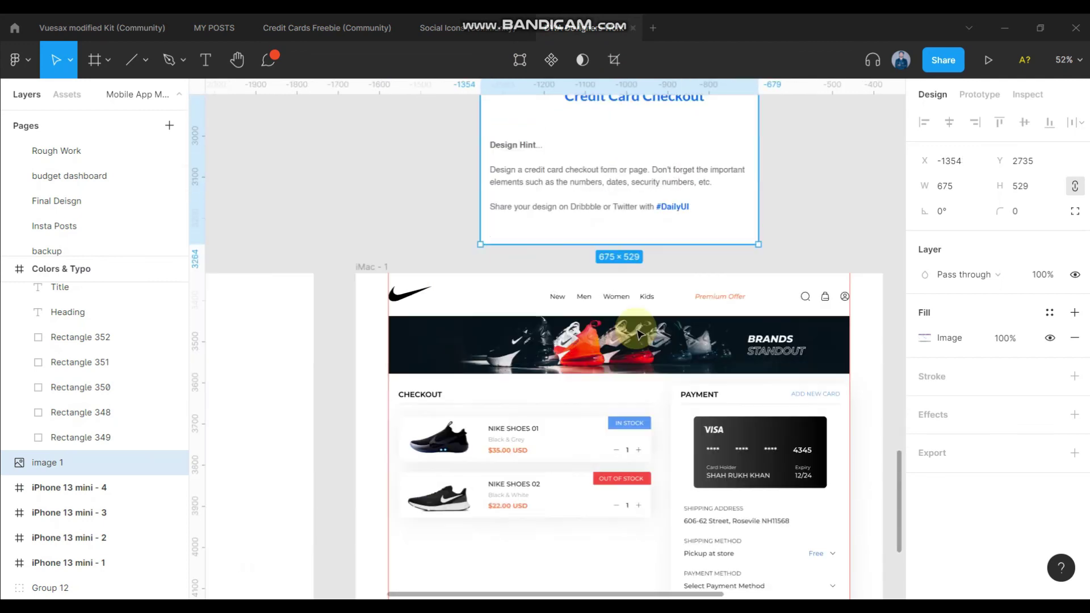
scroll(625, 335, down, 1)
scroll(577, 317, down, 1)
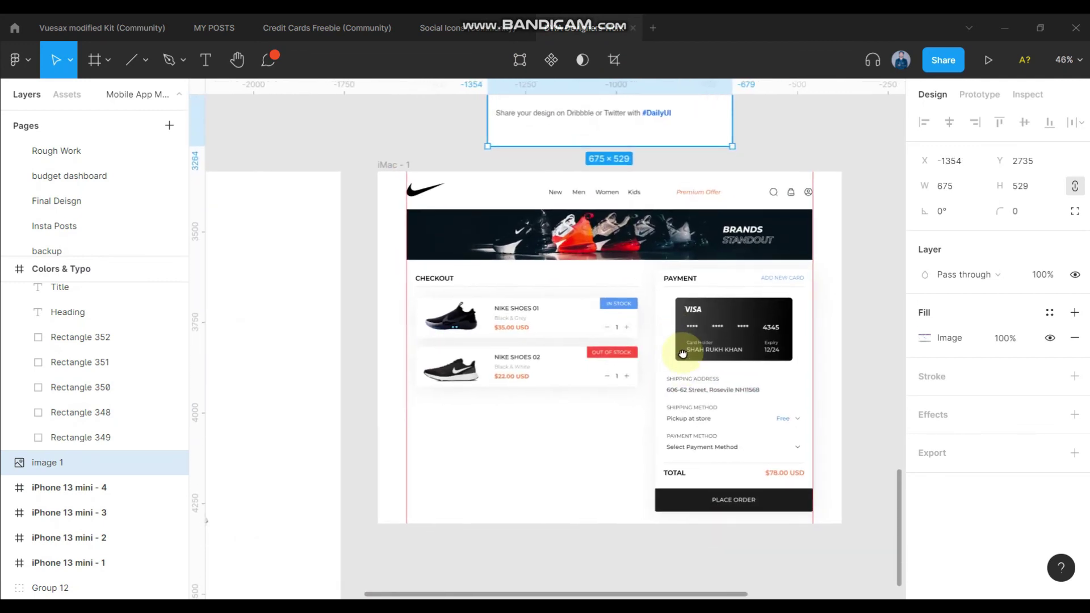
click(781, 535)
Rename the iMac - 1 frame to 'ui challenge'.
scroll(699, 498, up, 2)
scroll(662, 438, down, 2)
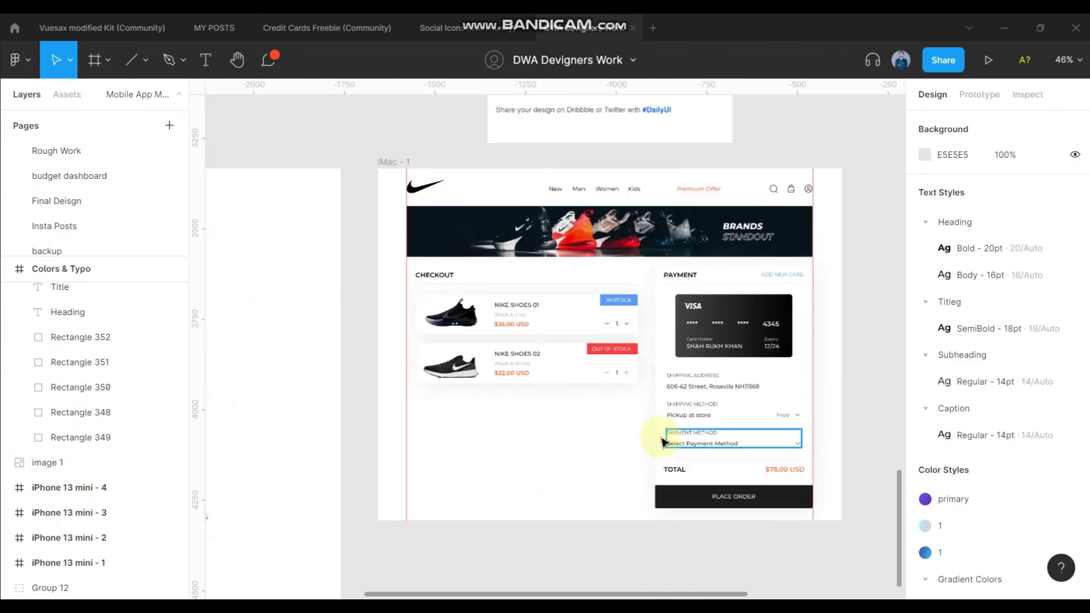
scroll(709, 421, up, 1)
scroll(707, 420, up, 3)
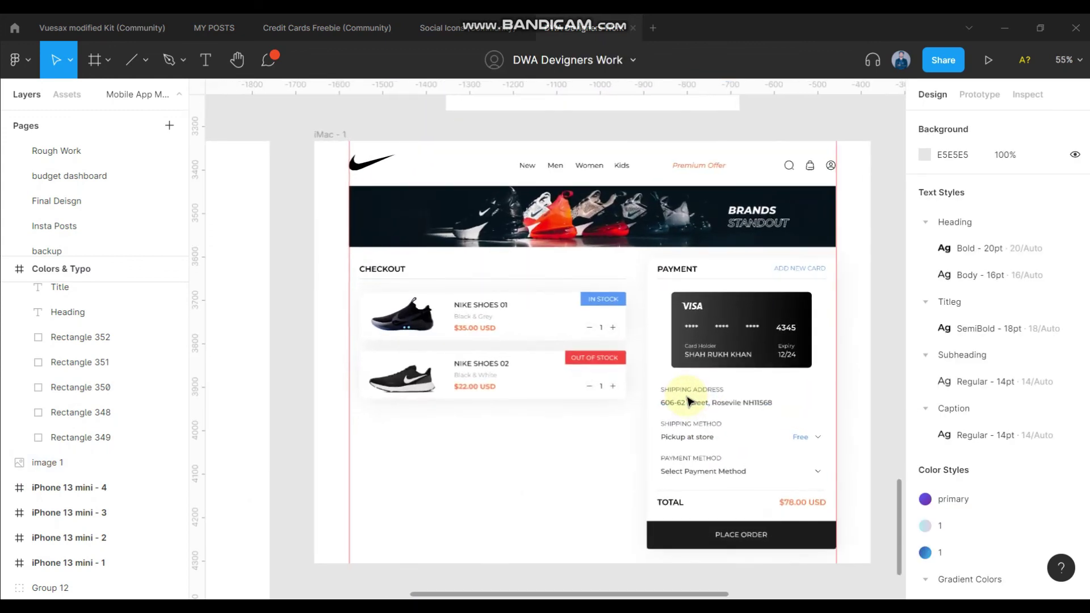
click(335, 134)
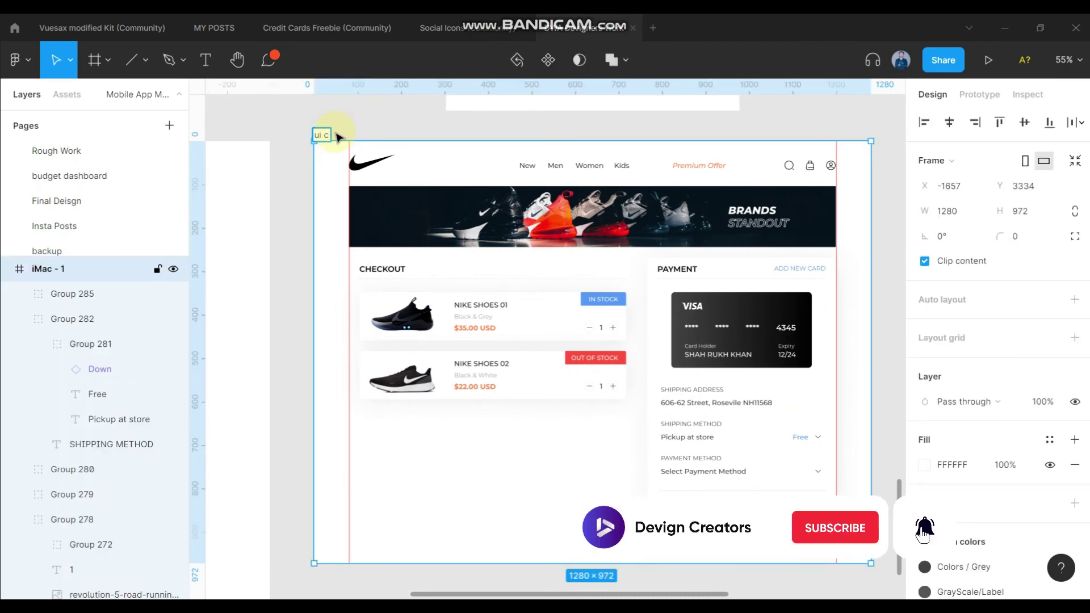
click(442, 124)
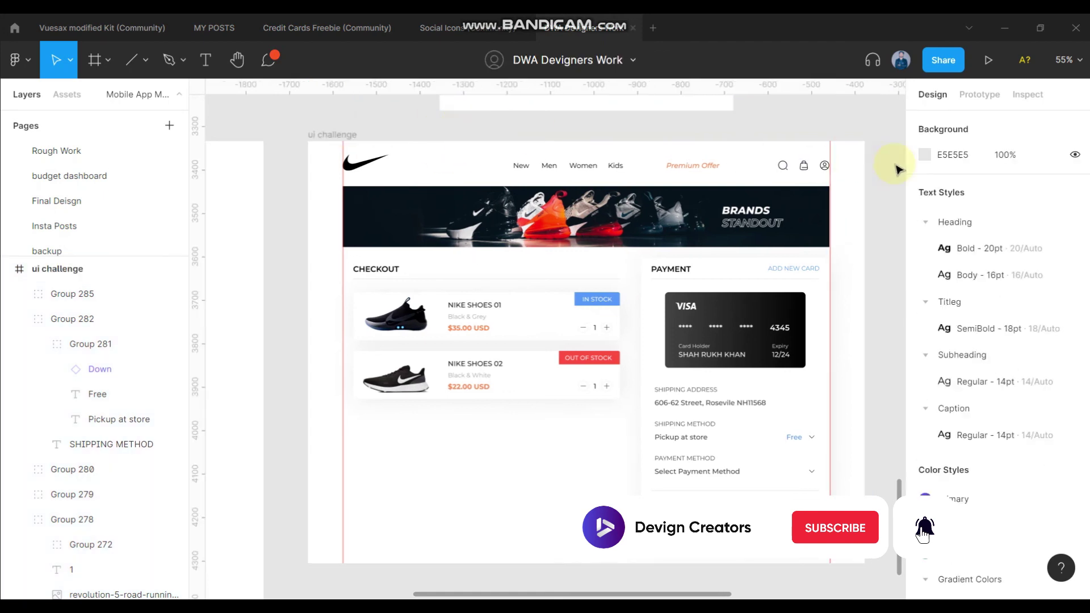